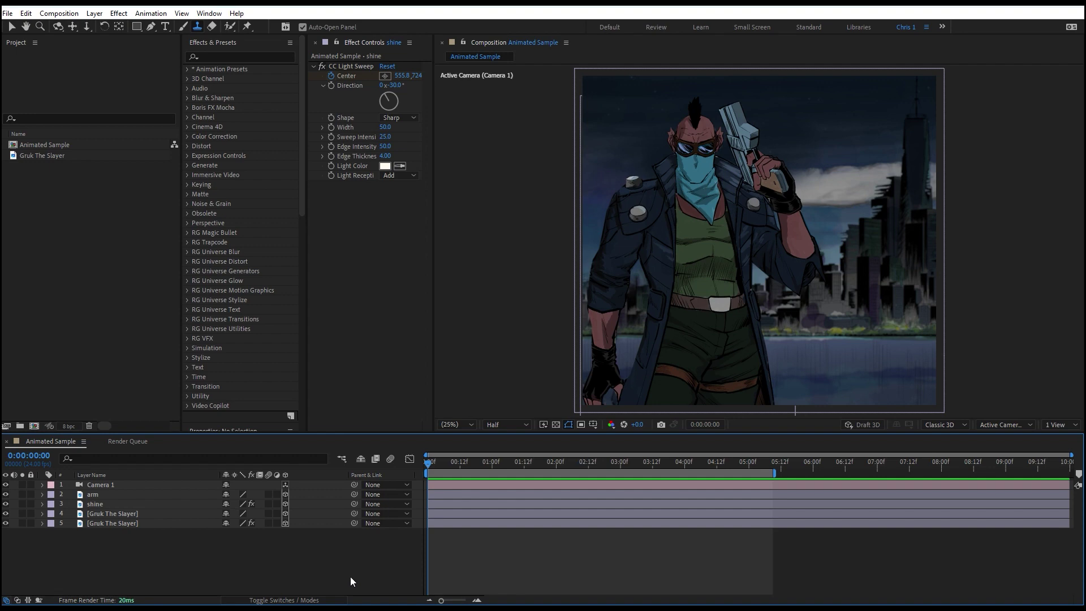
Play back the Animated Sample composition twice, returning the playhead to the start before the second preview.
key("space")
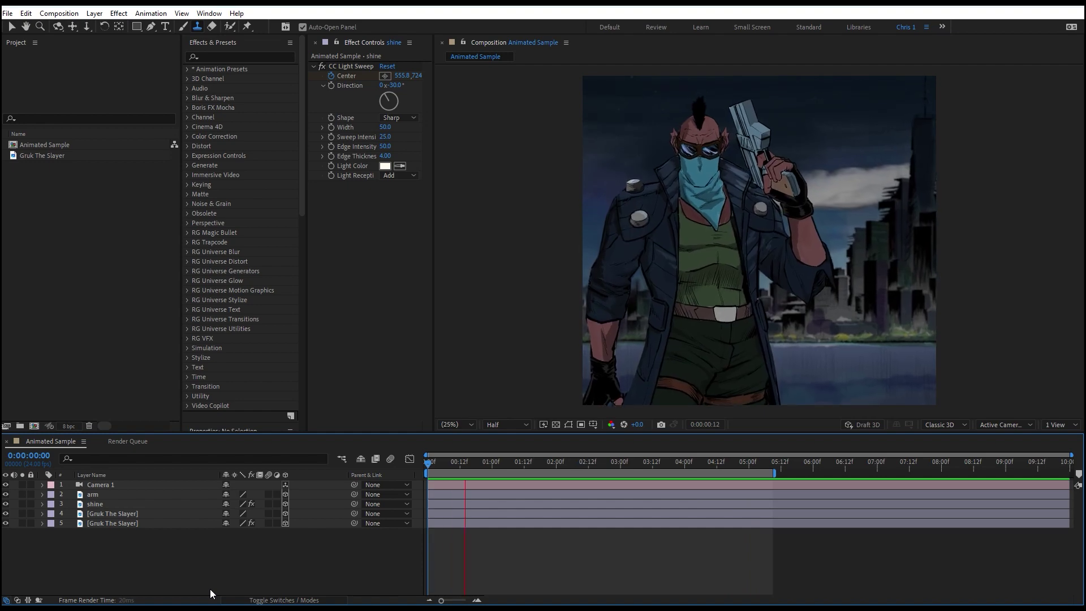
key("space")
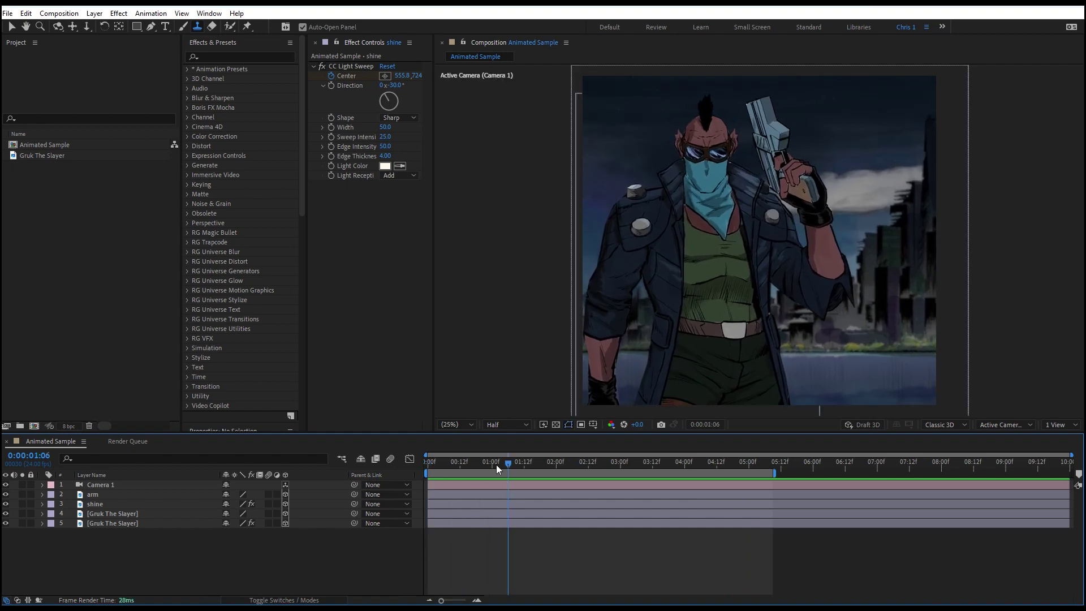
left_click_drag(507, 467, 289, 459)
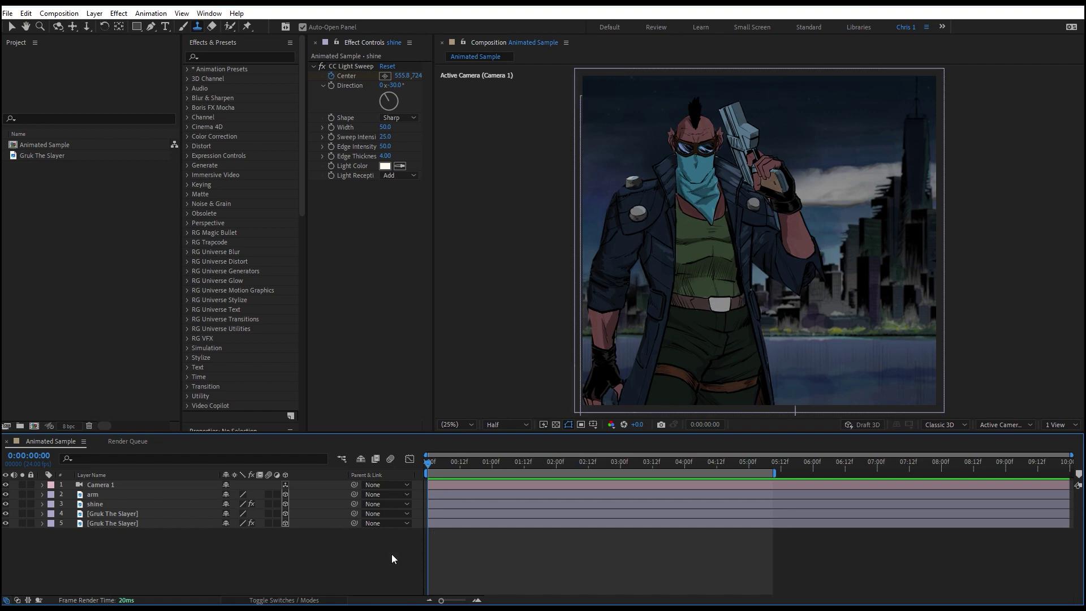
mouse_move(430, 465)
left_mouse_down()
mouse_move(481, 466)
mouse_move(425, 470)
left_mouse_up()
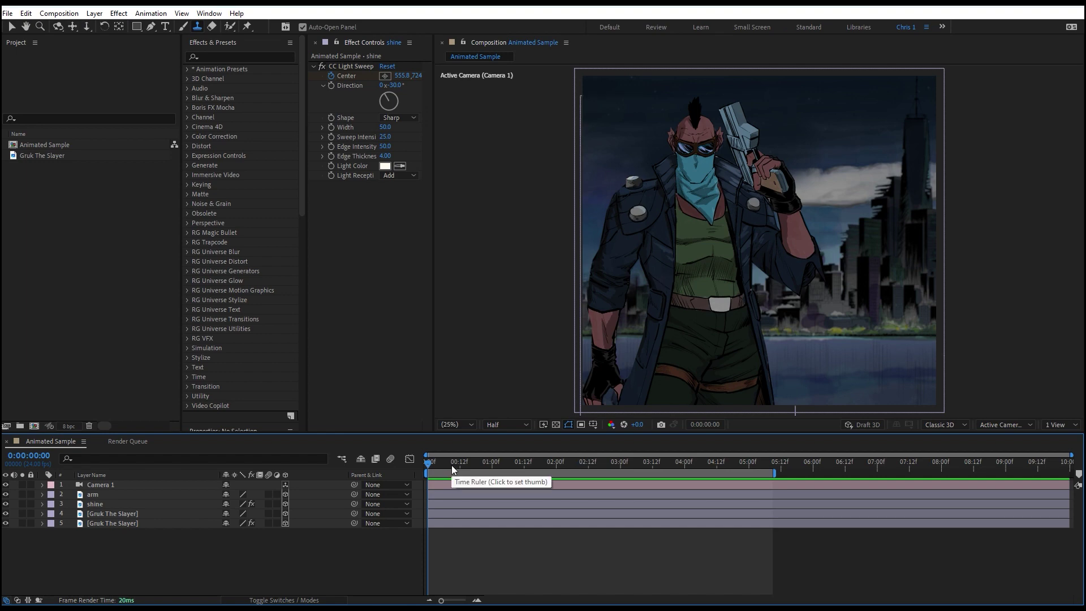
key("space")
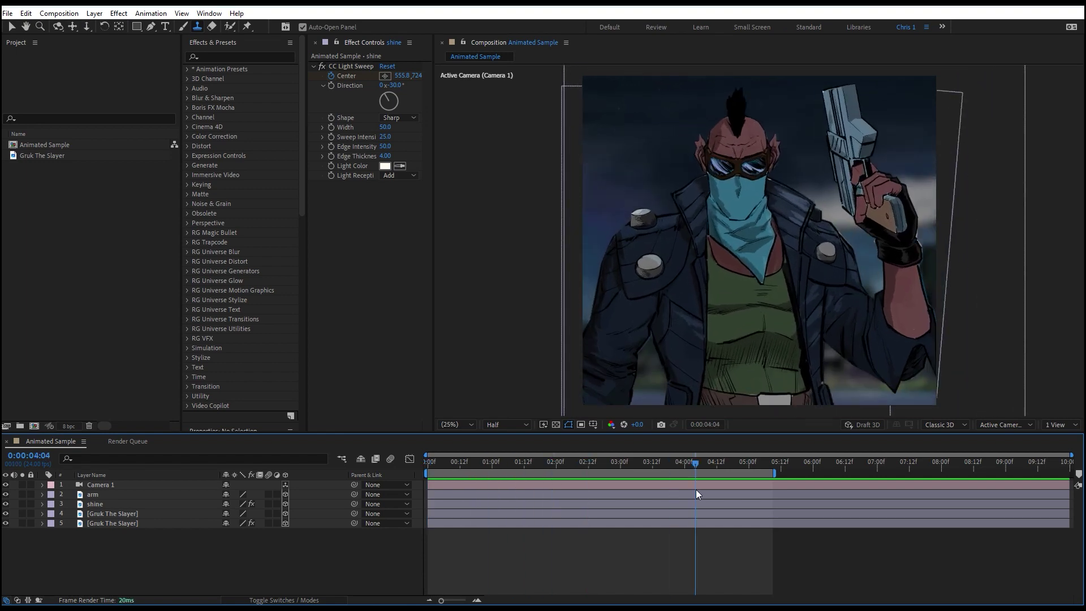
key("space")
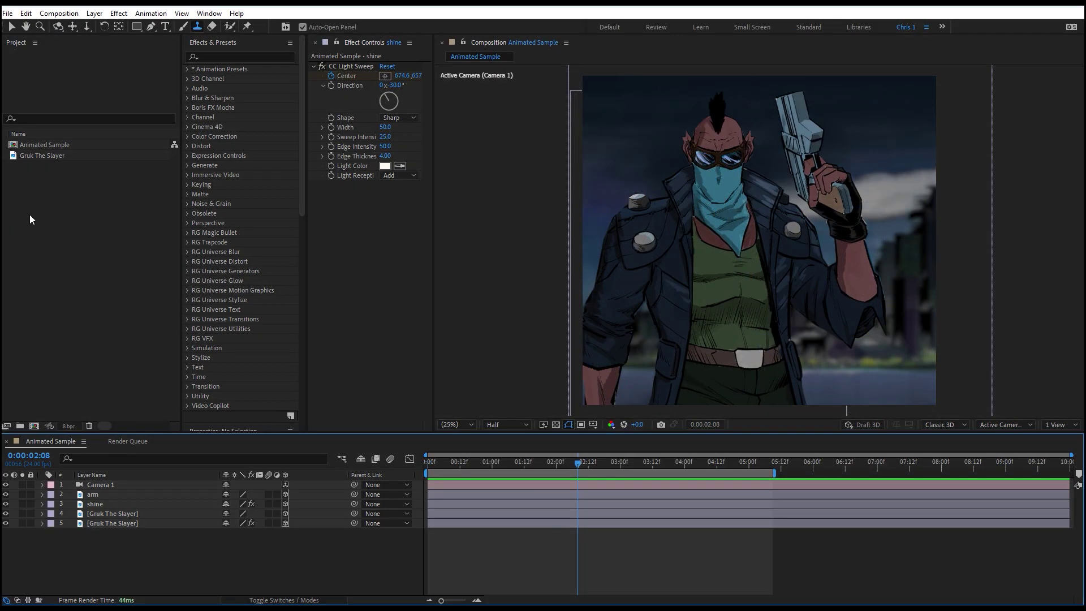
right_click(31, 218)
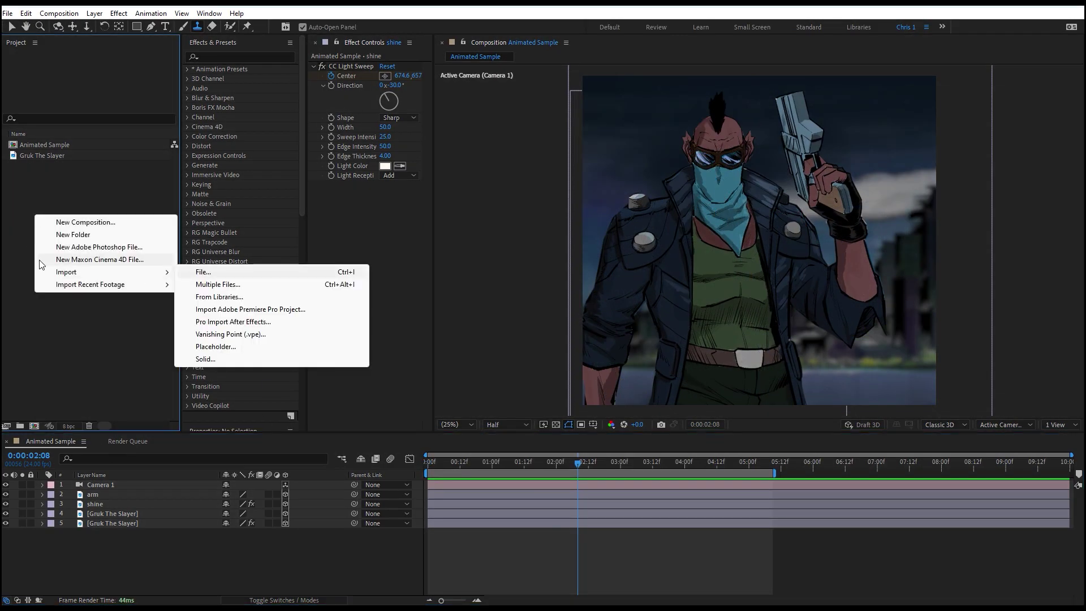
mouse_move(62, 278)
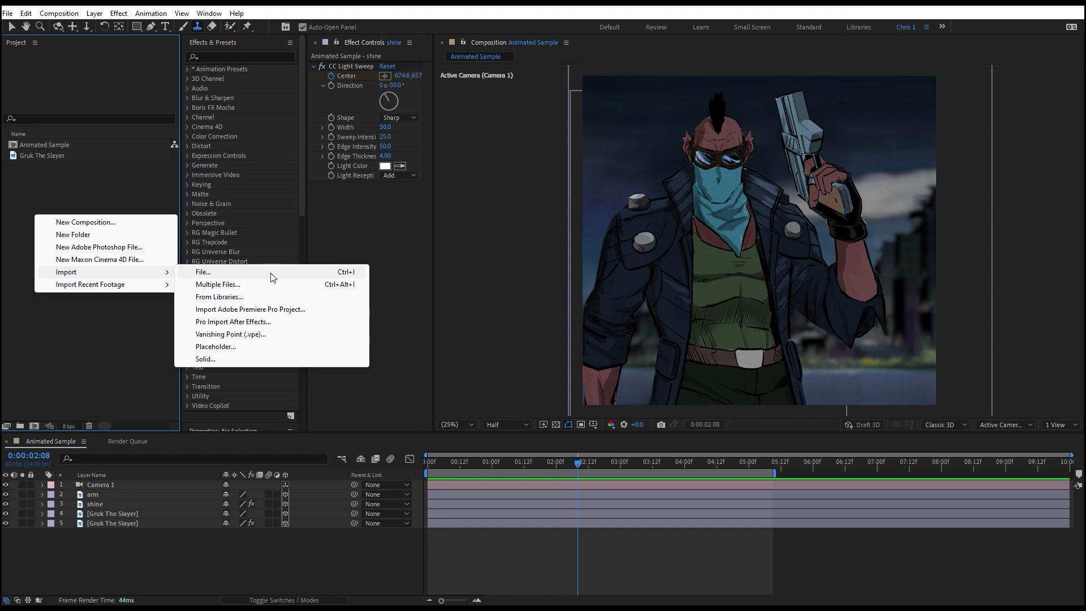
left_click(210, 274)
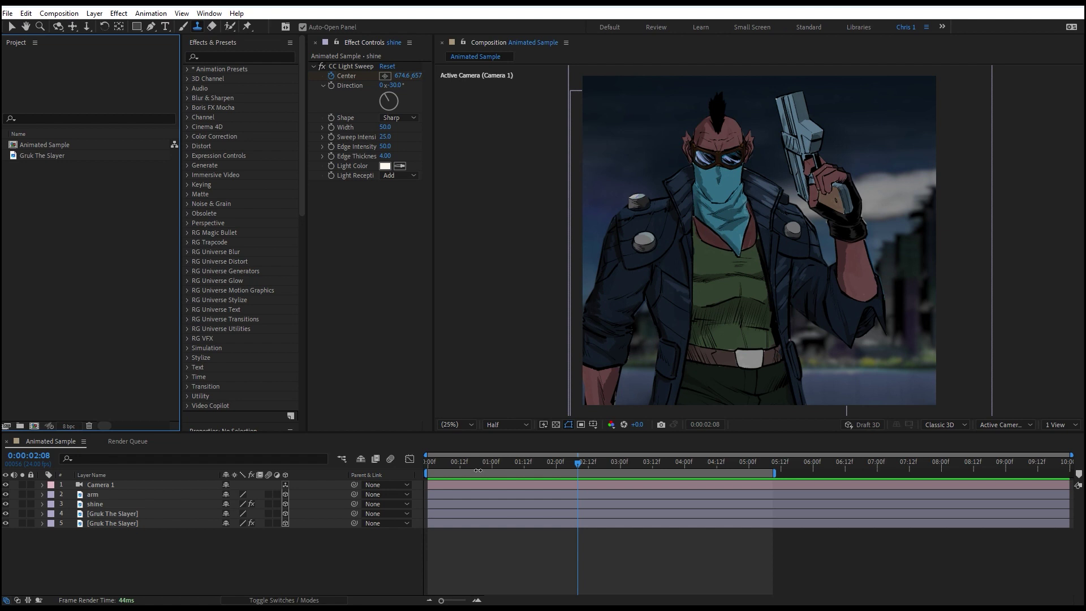
Scrub through the Animated Sample composition to examine its motion, and return the playhead to the start.
left_click_drag(578, 463, 161, 484)
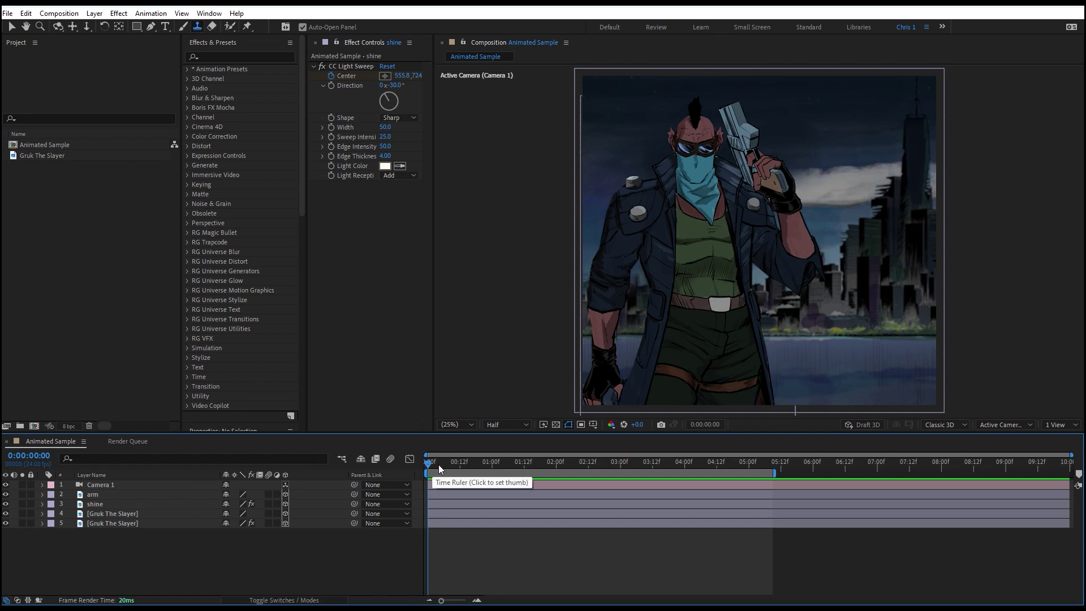
left_click_drag(439, 466, 385, 495)
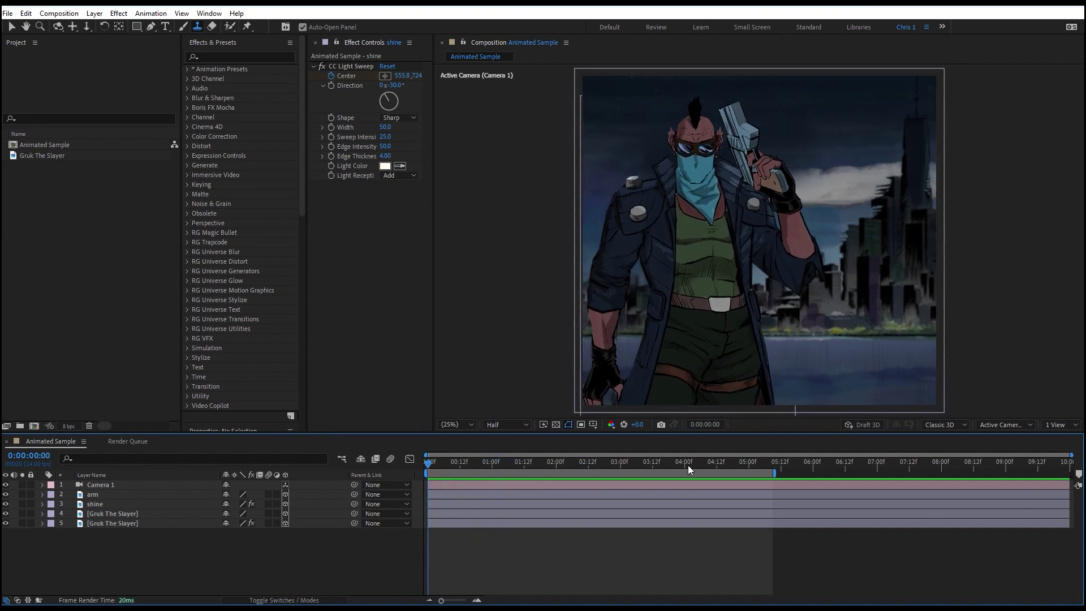
left_click_drag(688, 465, 59, 184)
left_click_drag(516, 460, 534, 461)
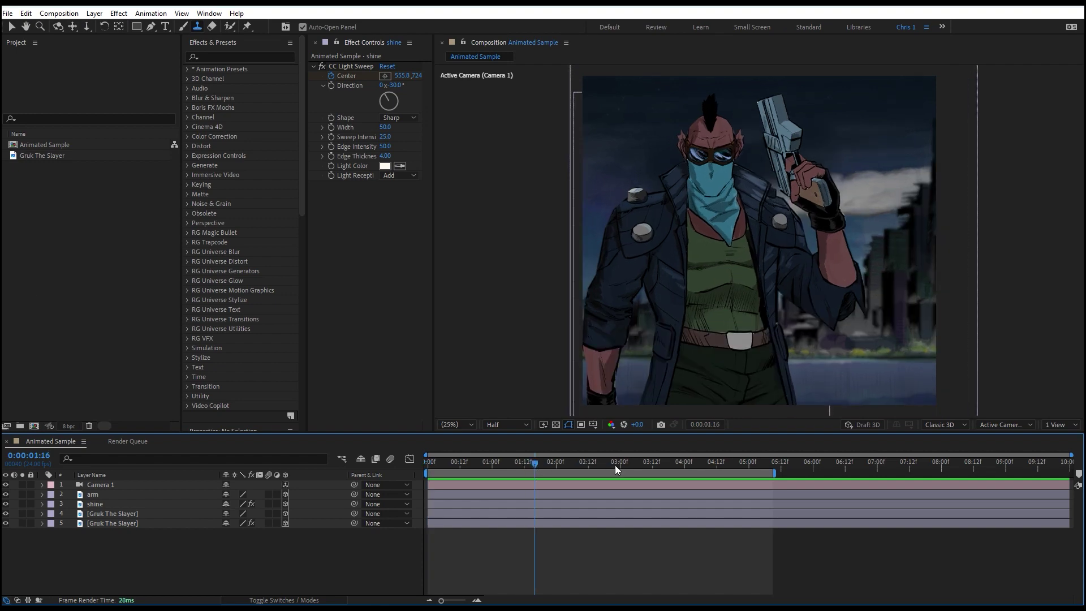
key("Home")
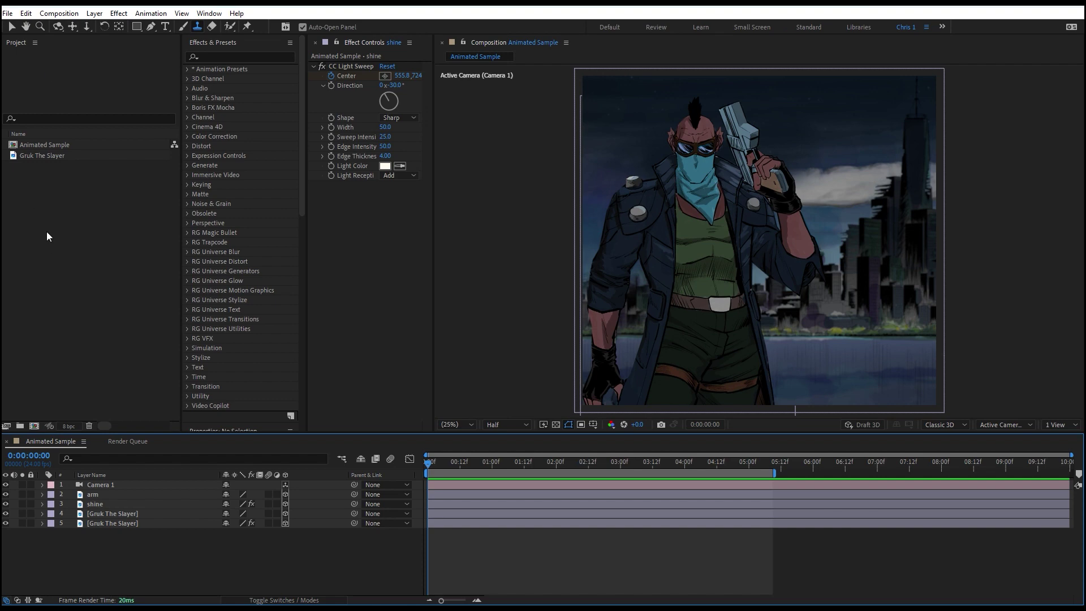
Create a composition from the Gruk The Slayer footage and trim it to a work area of about 0:00:07:17.
left_click(33, 158)
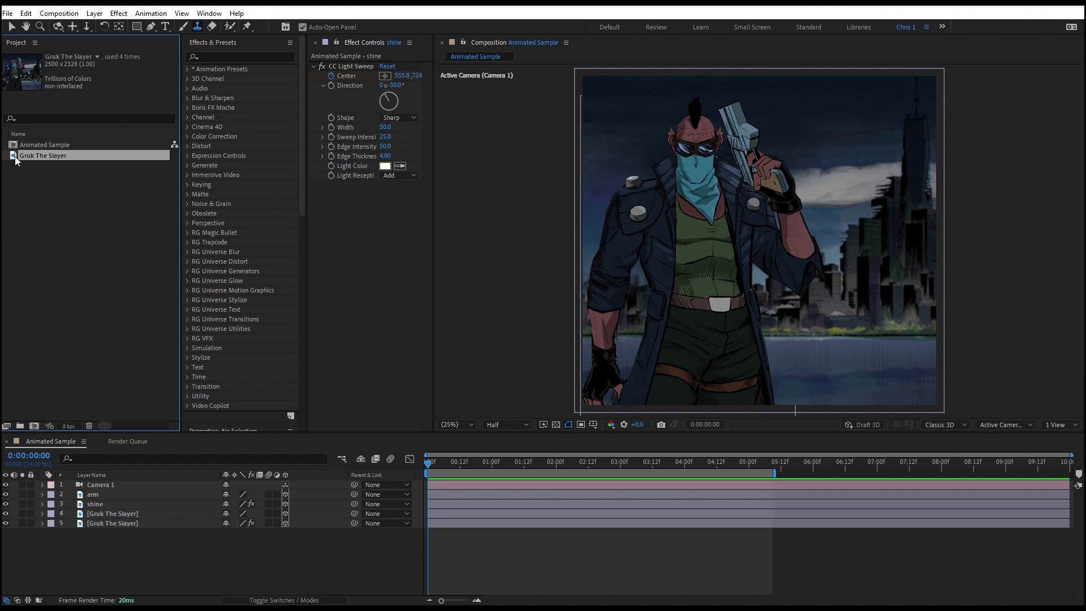
left_click_drag(15, 155, 33, 425)
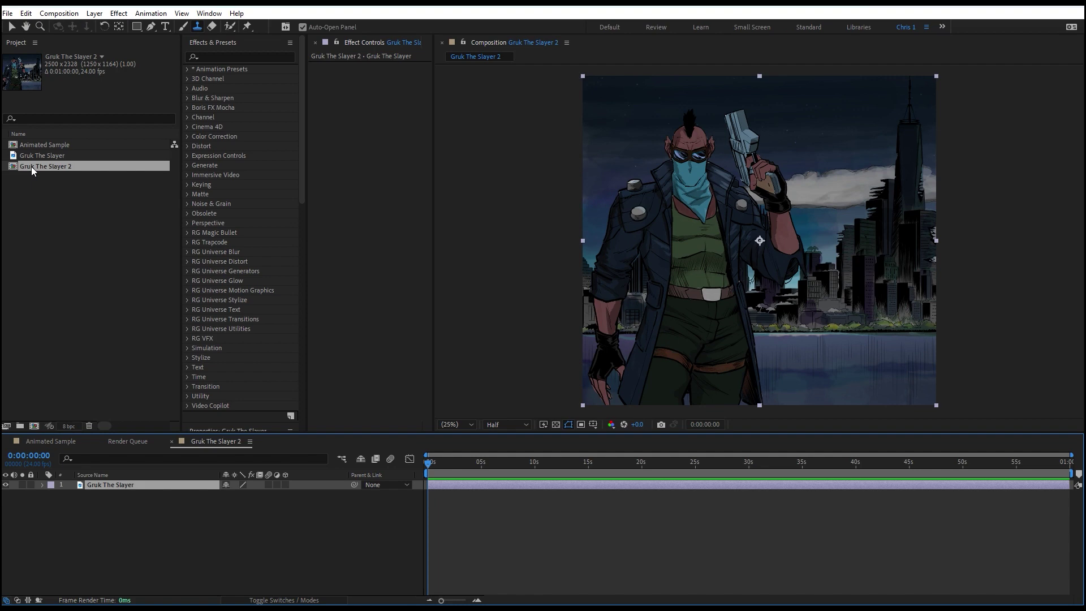
left_click(491, 473)
left_click_drag(504, 476, 382, 477)
left_click_drag(1072, 474, 512, 478)
right_click(506, 476)
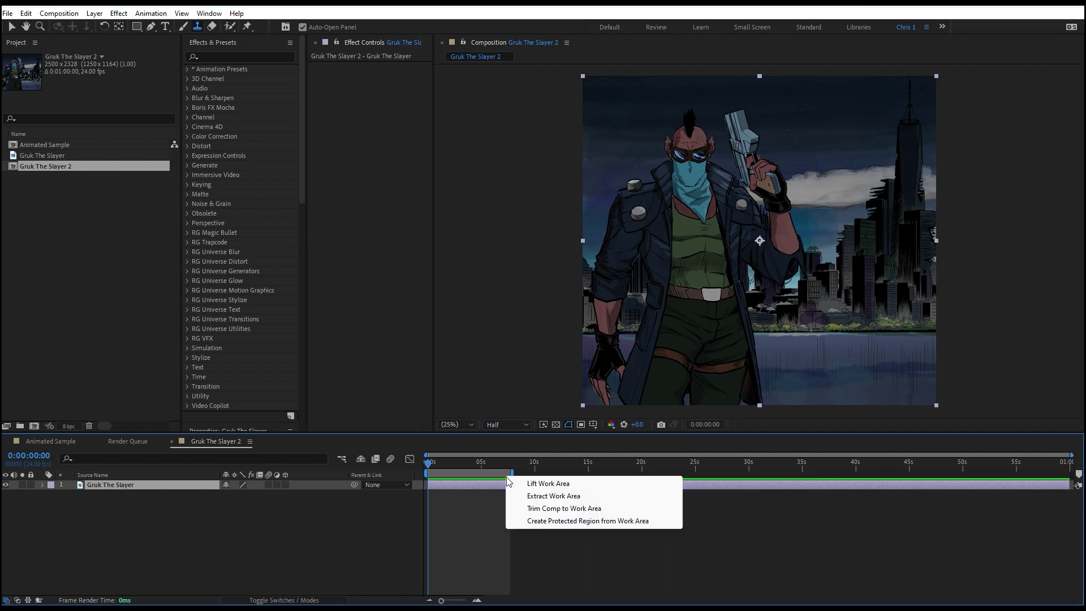
left_click(544, 509)
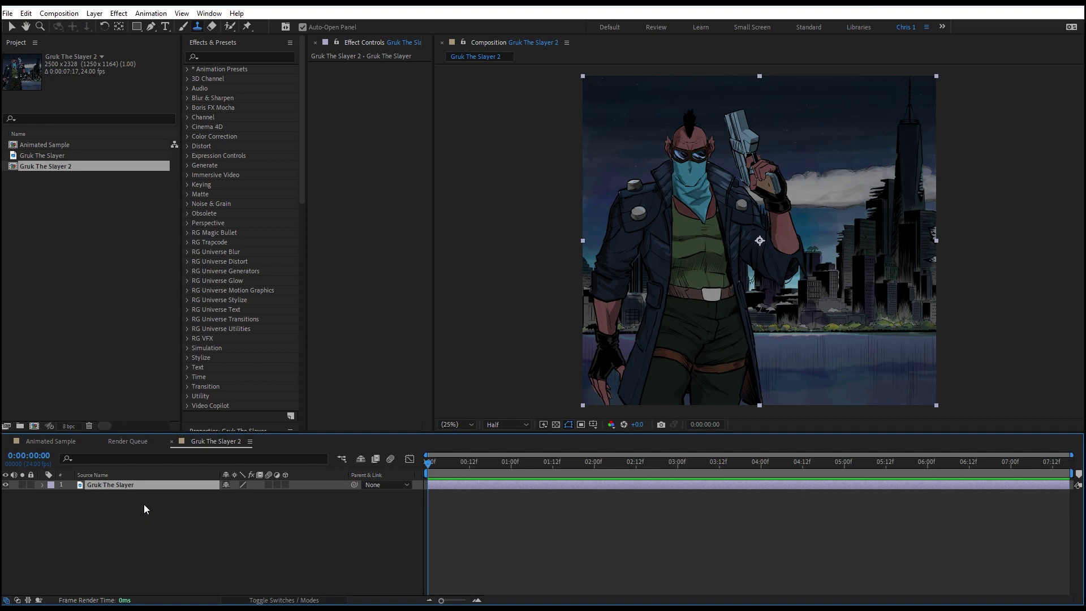
Duplicate the Gruk The Slayer layer three times and hide the three upper layers.
key("ctrl+d")
key("ctrl+d")
key("ctrl+d")
left_click_drag(5, 485, 6, 504)
left_click(221, 548)
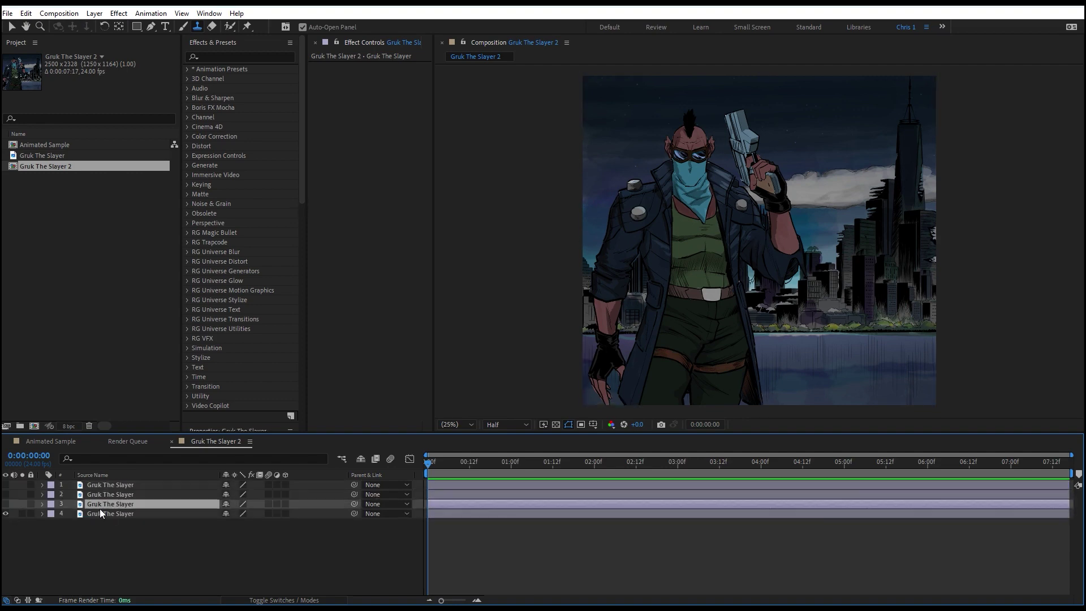
Start a Pen tool mask on the lowest Gruk The Slayer layer, tracing the gun's muzzle and the upper part of its edge facing the head.
left_click(134, 516)
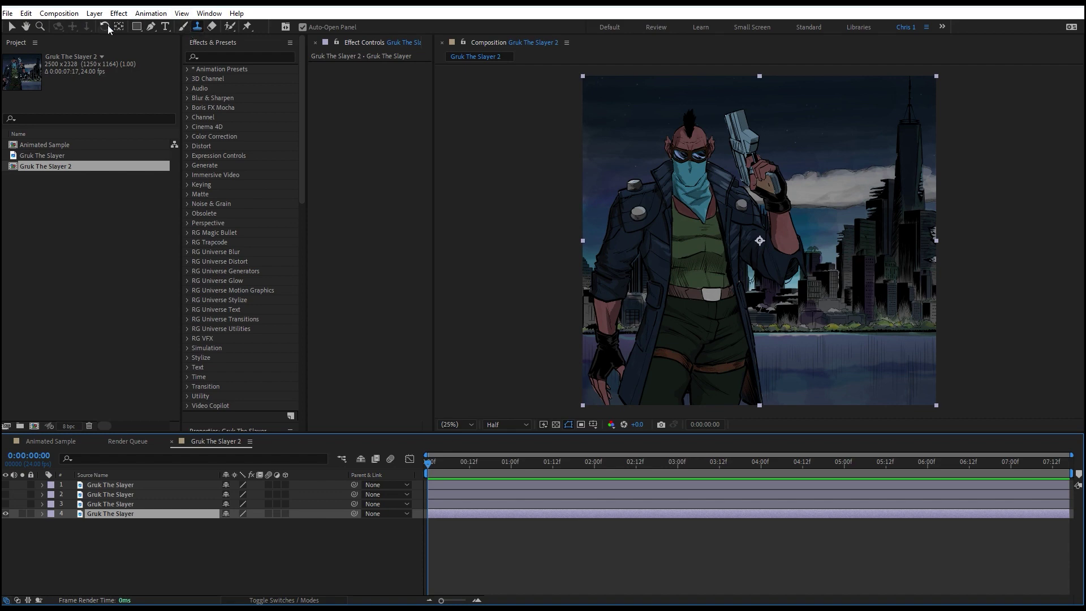
left_click(150, 27)
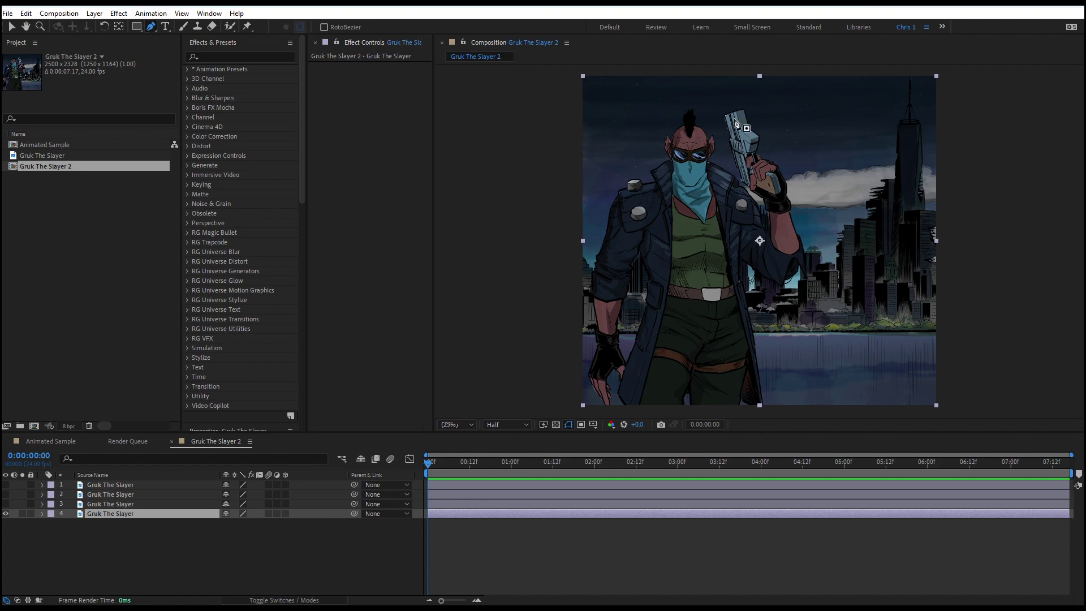
key("period")
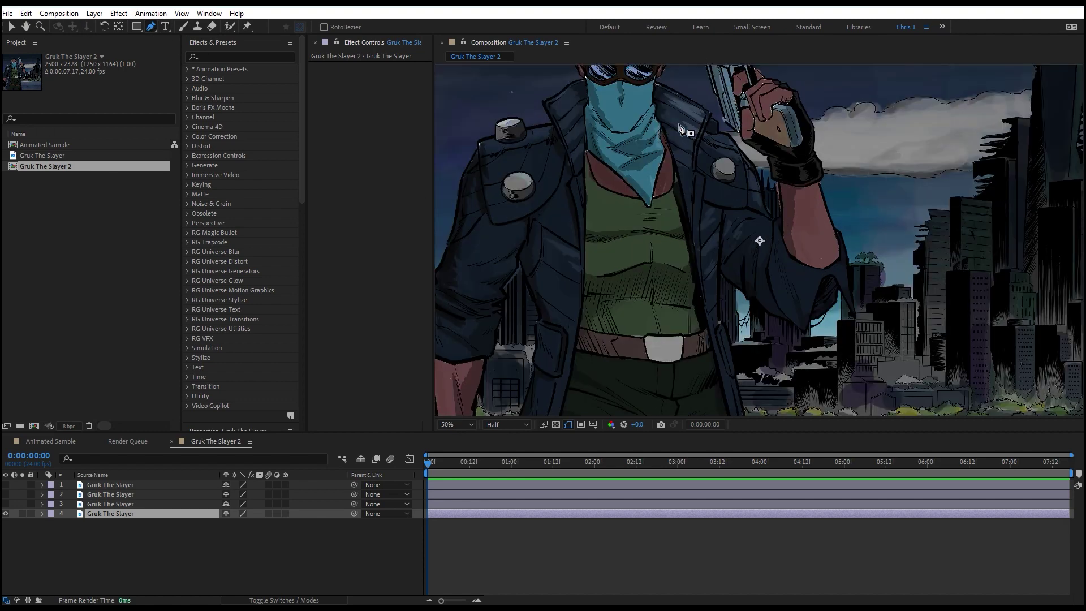
left_click_drag(703, 102, 641, 283)
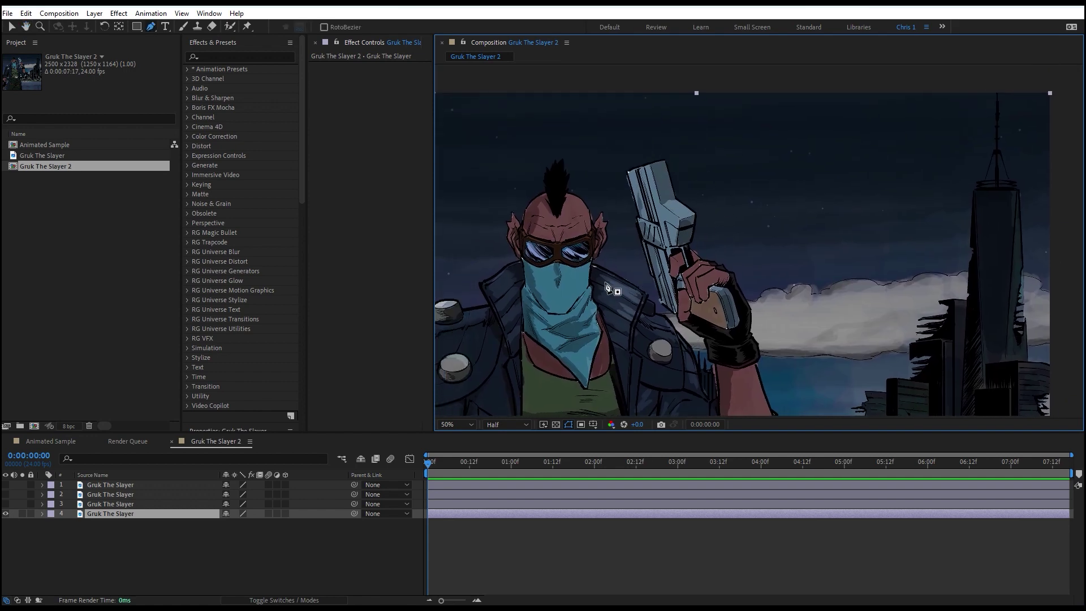
key("space")
left_click_drag(612, 286, 563, 133)
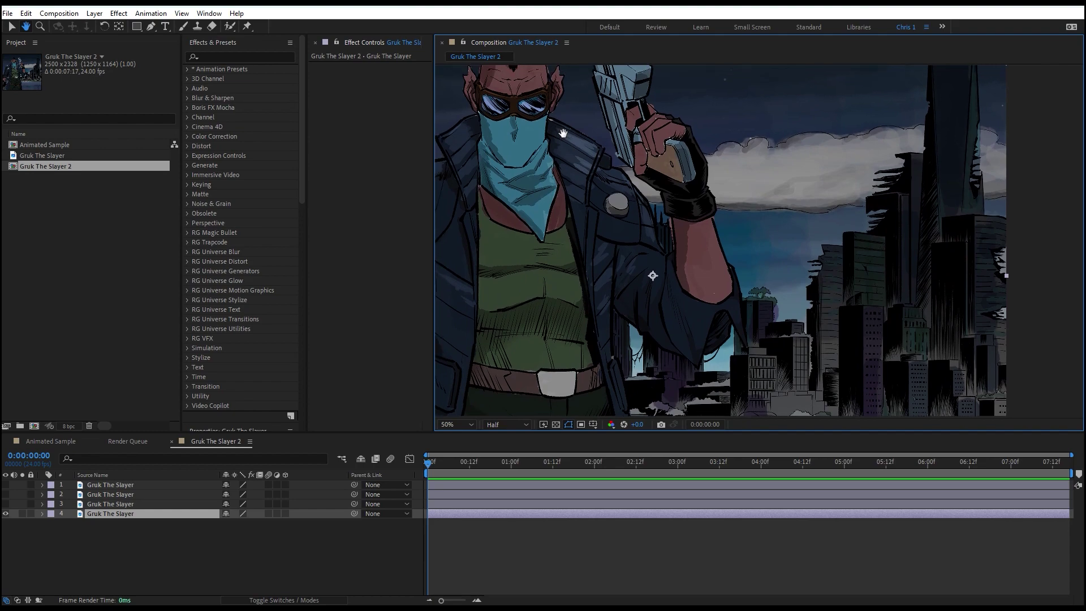
scroll(601, 168, "up", 1)
scroll(601, 170, "down", 1)
scroll(603, 172, "up", 1)
scroll(603, 172, "down", 1)
scroll(603, 172, "up", 2)
left_click_drag(573, 179, 794, 486)
key("g")
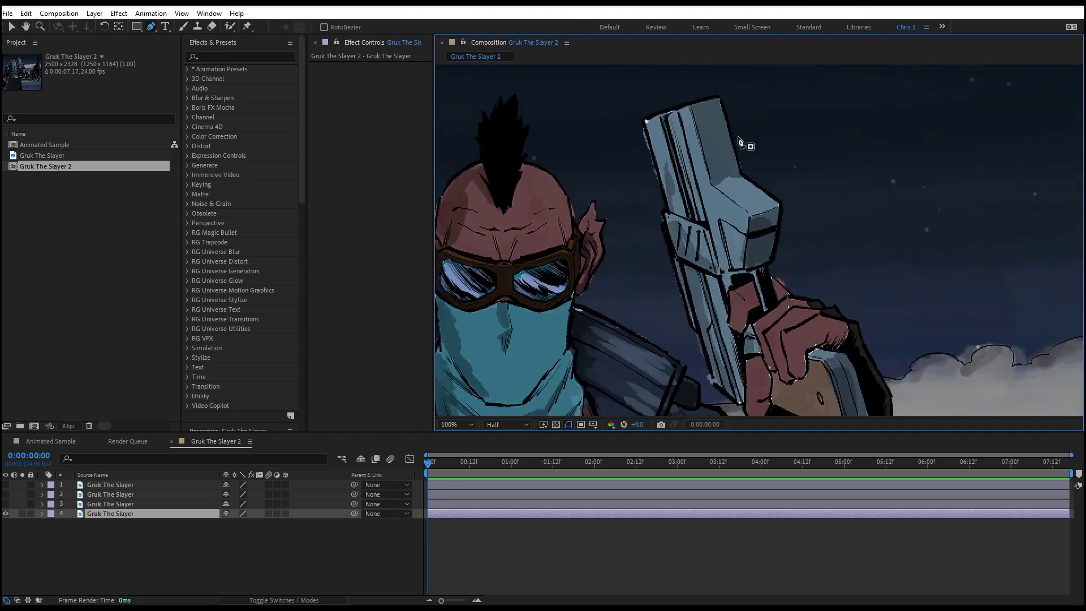
key("h")
left_click_drag(722, 97, 673, 114)
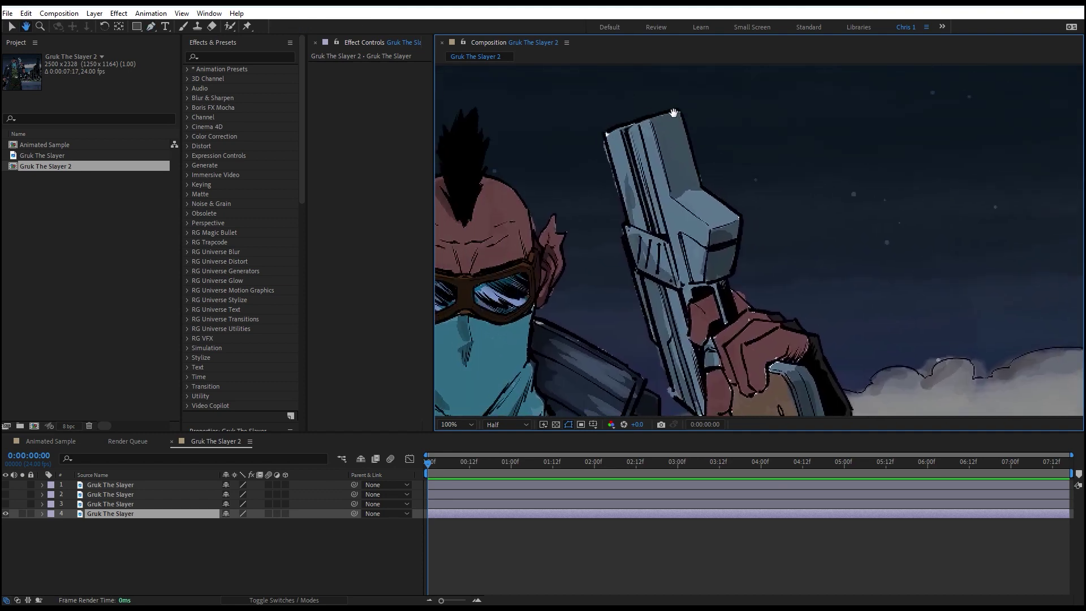
key("g")
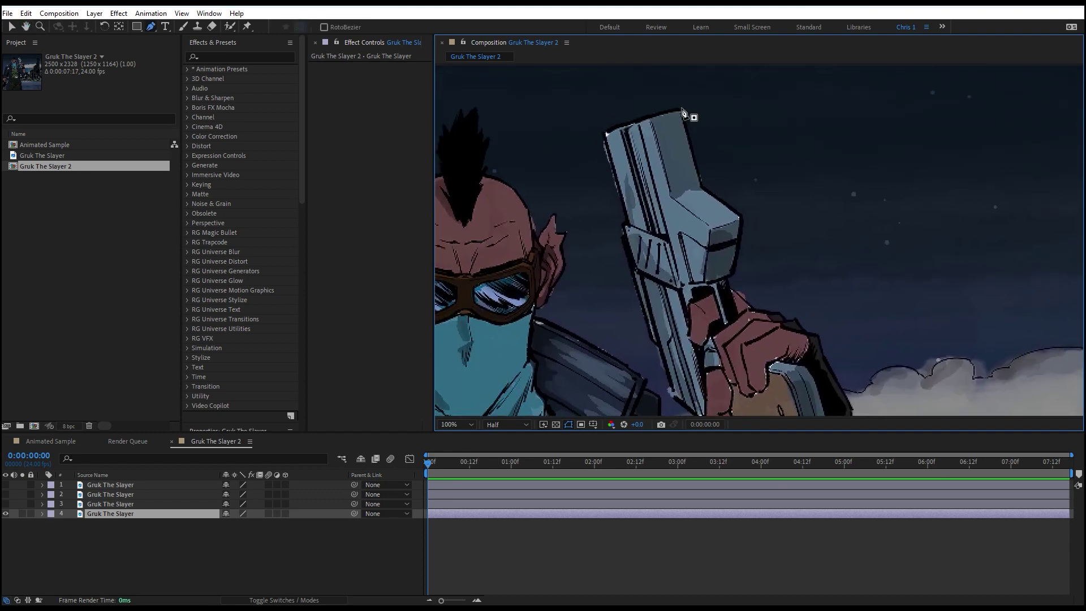
left_click(681, 108)
left_click(603, 133)
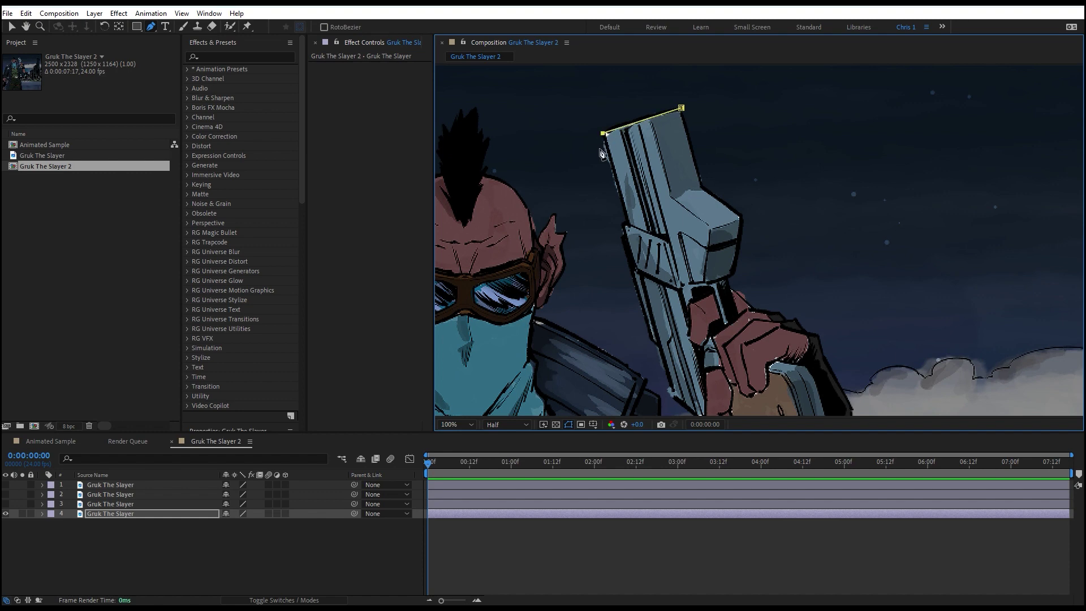
left_click(624, 213)
left_click_drag(620, 268, 644, 325)
left_click_drag(637, 364, 608, 432)
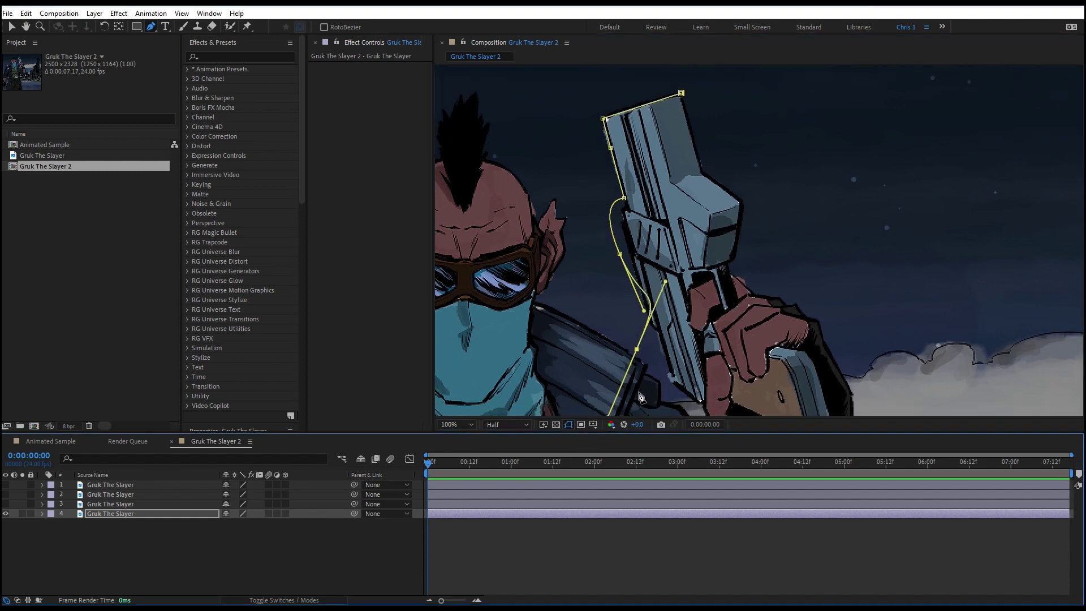
key("space")
left_click_drag(609, 380, 608, 103)
key("g")
left_click(740, 215)
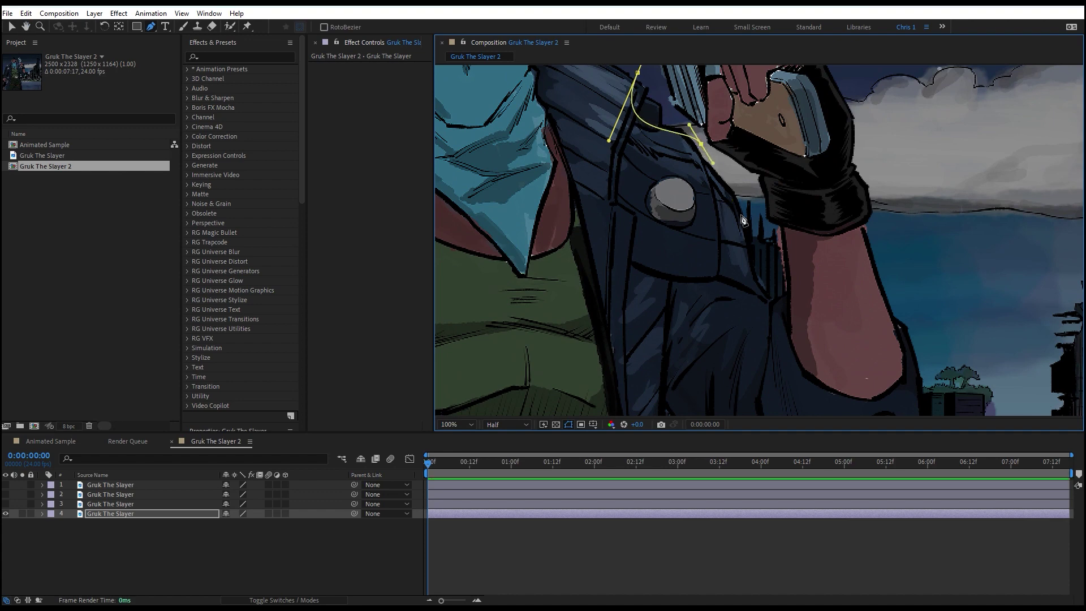
left_click(767, 262)
left_click(786, 321)
left_click(804, 378)
key("ctrl+z")
key("ctrl+z")
key("ctrl+z")
key("ctrl+z")
Set the composition preview resolution to Full and continue the mask path around the start of the gun's ridged section.
scroll(679, 136, "down", 3)
scroll(682, 143, "up", 2)
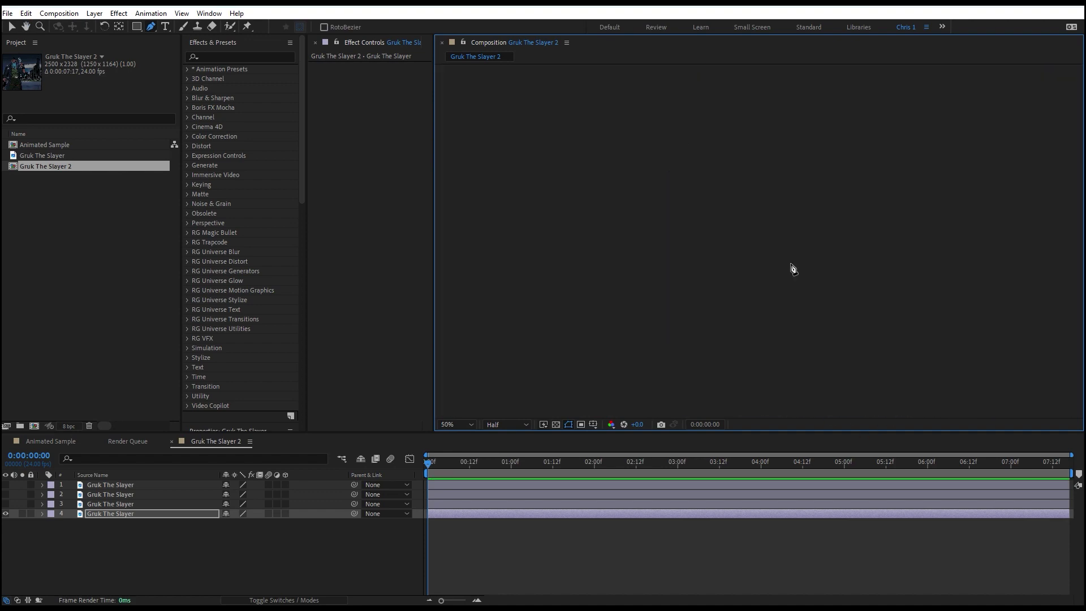
left_click_drag(878, 323, 558, 113)
left_click_drag(862, 368, 531, 126)
left_click_drag(617, 178, 935, 144)
scroll(758, 129, "up", 1)
left_click_drag(716, 202, 674, 151)
left_click_drag(701, 189, 683, 171)
scroll(684, 171, "up", 1)
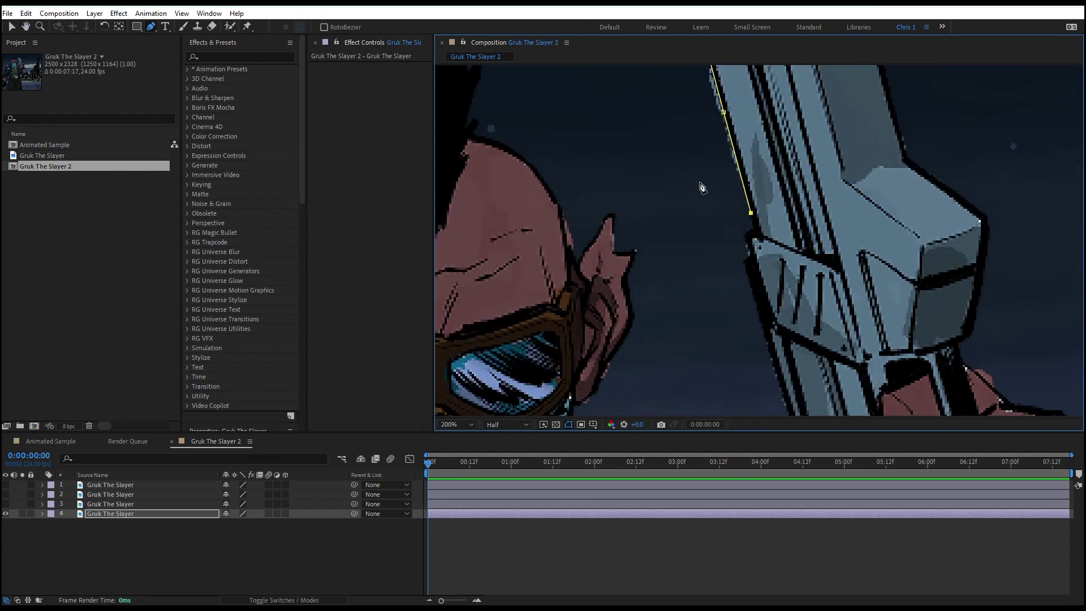
left_click(747, 235)
left_click(524, 424)
left_click(518, 453)
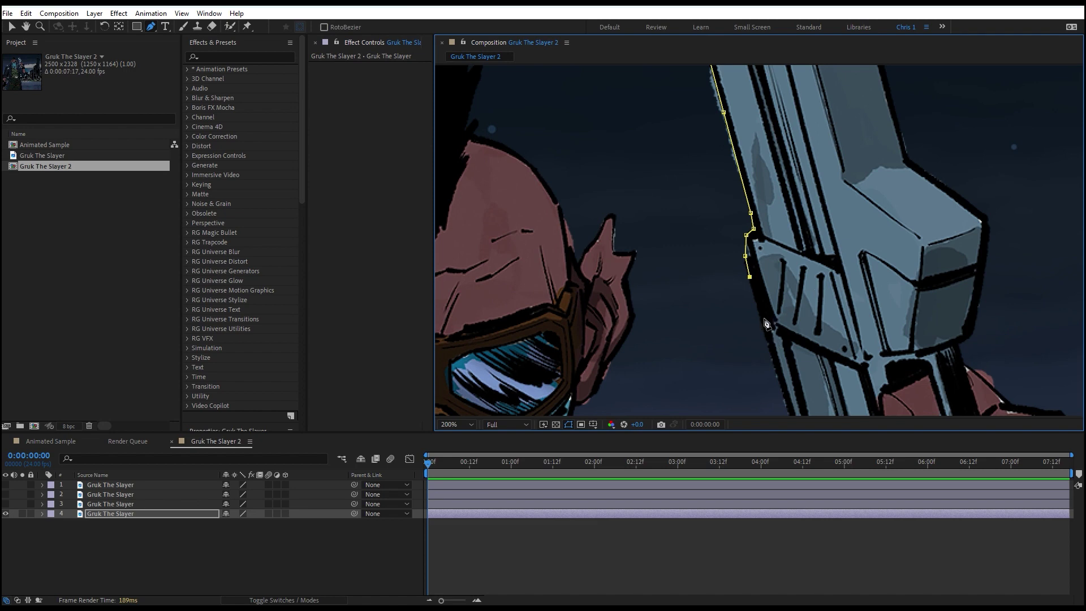
Extend the mask path along the gun's edge facing the head, down to its lower tip beside the thumb.
left_click_drag(761, 324, 682, 199)
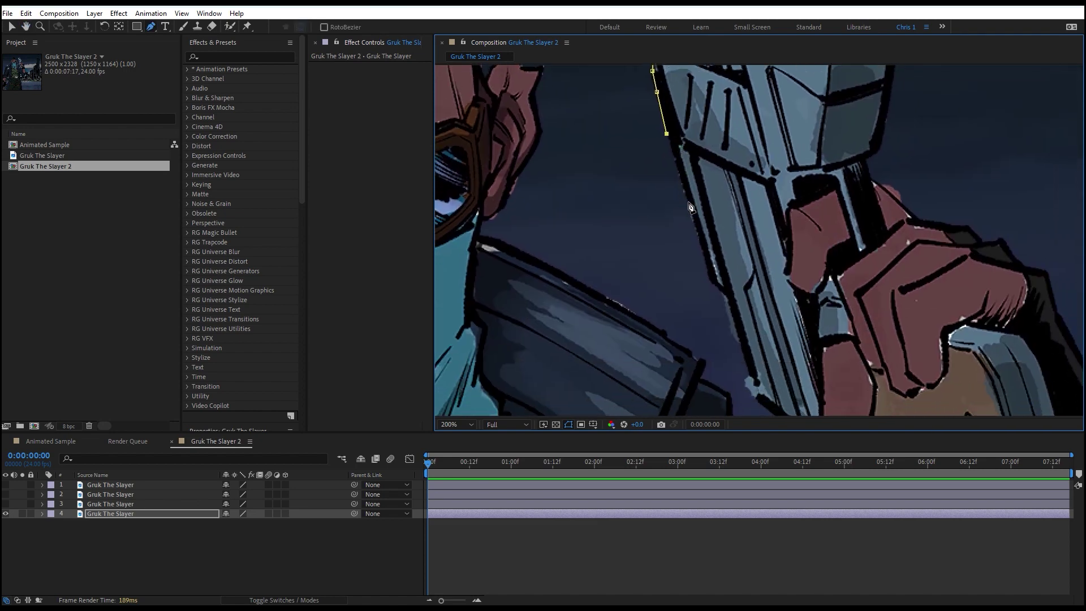
left_click(689, 206)
left_click(707, 269)
left_click(713, 287)
left_click(749, 377)
left_click_drag(756, 408, 720, 282)
left_click(758, 314)
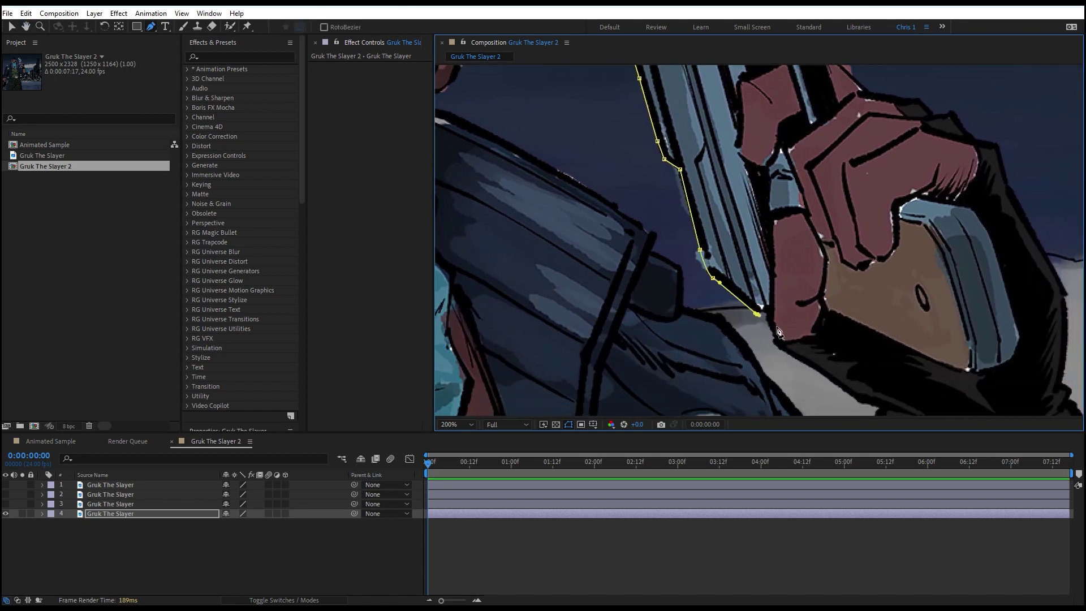
Extend the mask path beneath the thumb and along the black glove's cuff to the top of the forearm.
left_click(780, 351)
left_click_drag(843, 391, 804, 260)
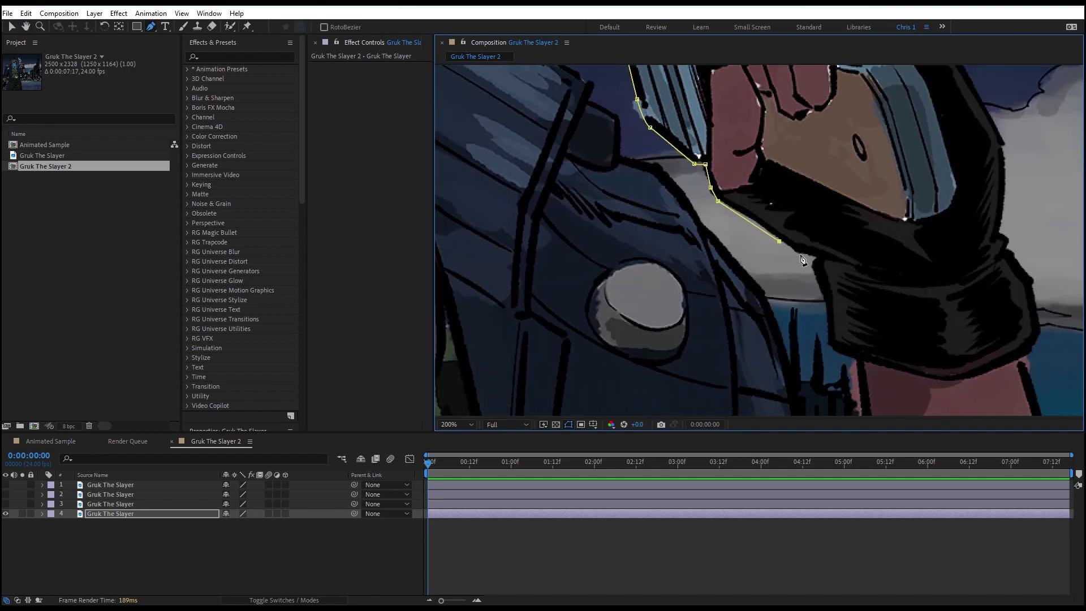
left_click(822, 289)
mouse_move(827, 311)
left_mouse_down()
mouse_move(831, 339)
mouse_move(873, 316)
mouse_move(847, 342)
mouse_move(841, 291)
mouse_move(836, 331)
mouse_move(826, 309)
left_mouse_up()
left_click(827, 335)
left_click_drag(850, 362, 687, 153)
left_click(688, 148)
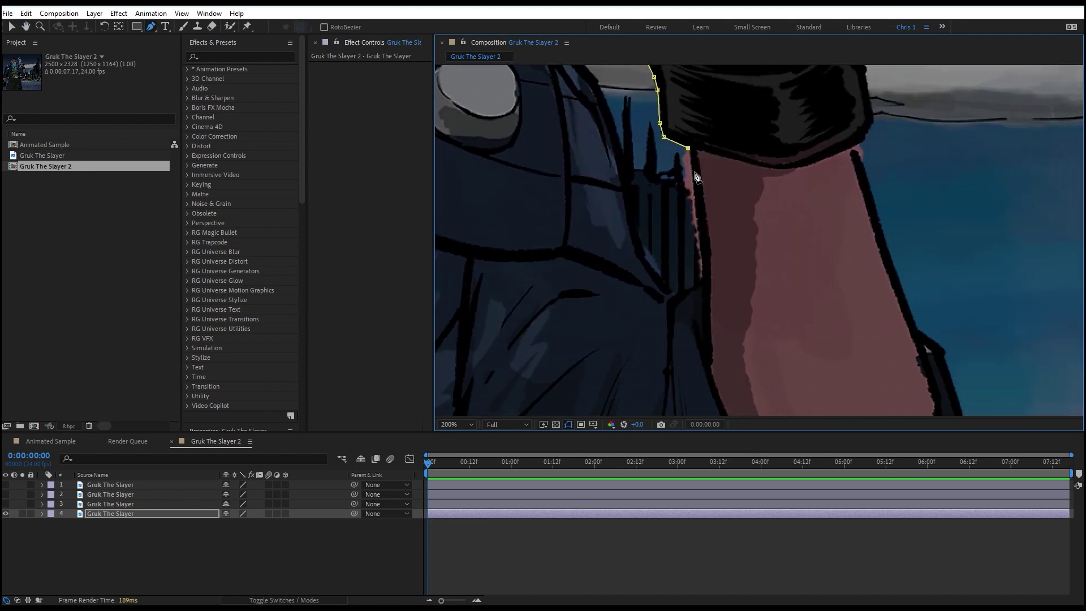
Extend the mask path down the forearm's edge facing the body and along the coat sleeve toward the elbow's lower tip.
left_click(691, 179)
left_click(705, 249)
left_click(701, 284)
left_click(670, 301)
left_click_drag(667, 316, 677, 85)
left_click(685, 102)
left_click(660, 181)
left_click(667, 235)
left_click(694, 313)
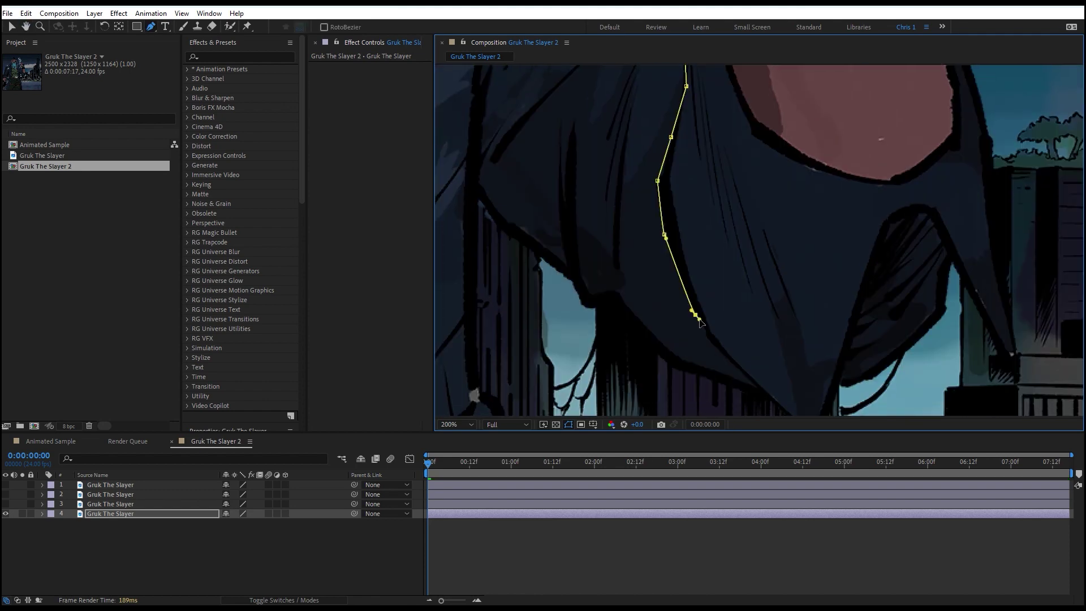
Extend the mask path around the elbow, up the forearm's outer edge and along the outer side of the glove cuff.
left_click_drag(722, 208, 711, 403)
left_click(664, 167)
left_click_drag(648, 102, 664, 362)
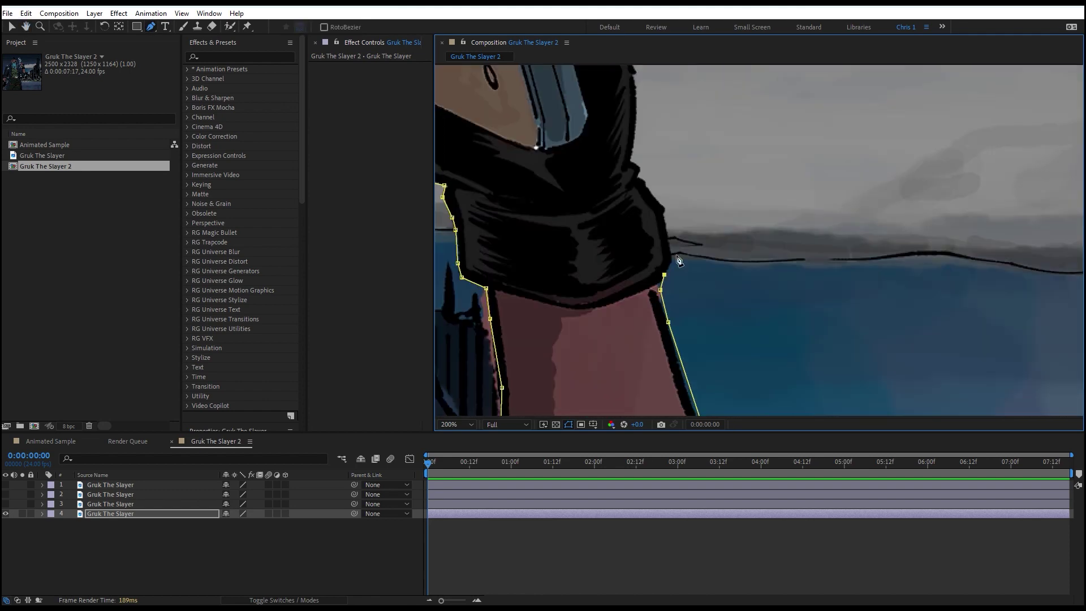
left_click(665, 213)
left_click(634, 162)
Trace the back of the hand and the gun's rear edge up to the muzzle, closing the arm mask.
left_click_drag(633, 161, 649, 405)
left_click(651, 315)
left_click(583, 166)
left_click(561, 162)
left_click_drag(502, 122, 767, 243)
left_click_drag(681, 168, 676, 307)
left_click(690, 194)
left_click(608, 130)
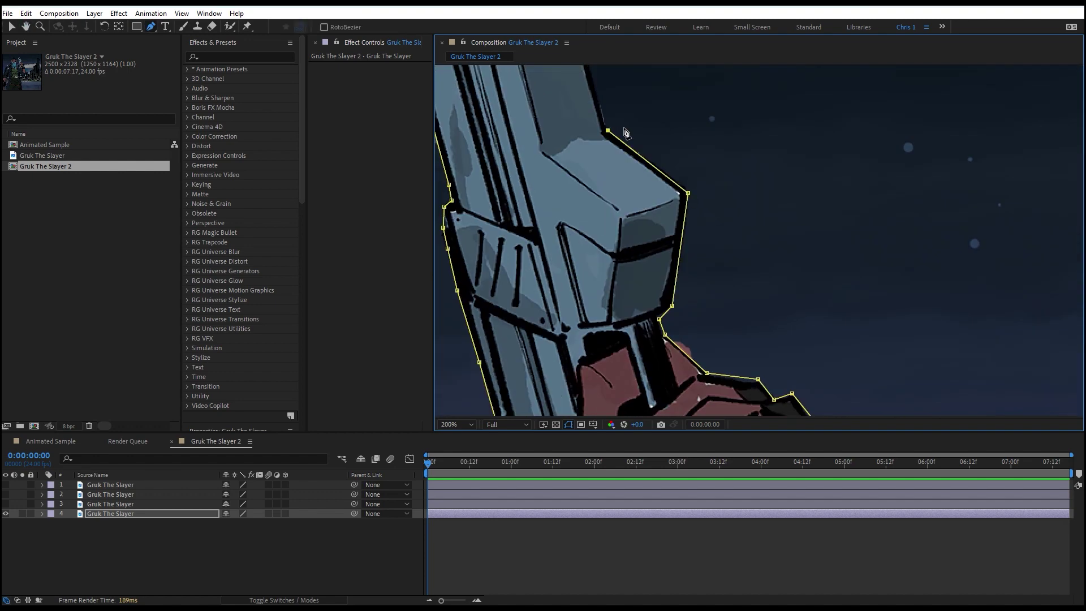
left_click_drag(625, 131, 785, 379)
left_click(728, 225)
scroll(630, 342, "down", 3)
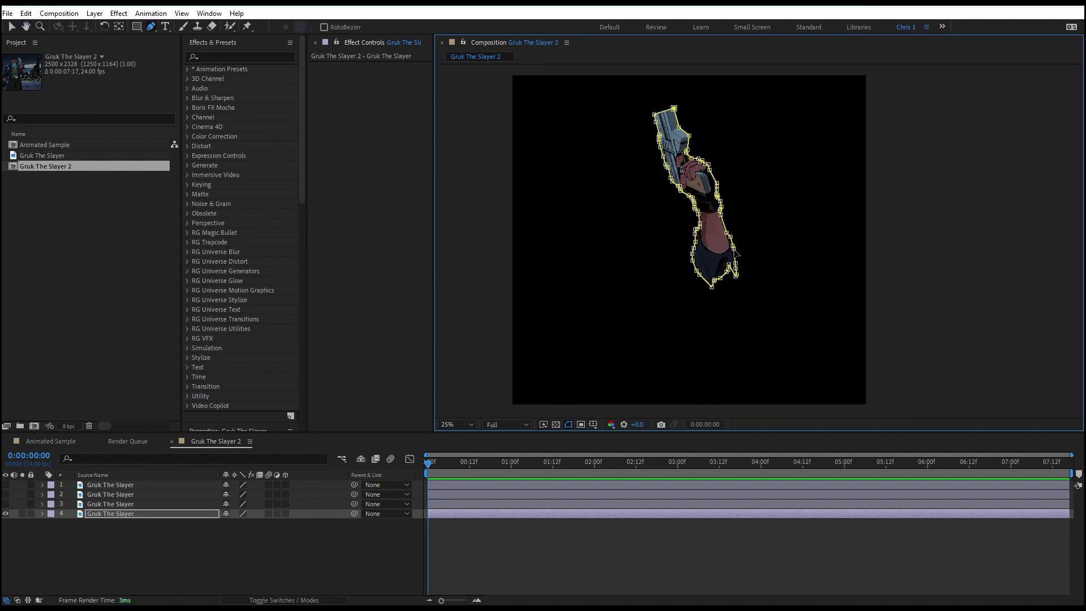
Rename the masked gun-arm layer as Arm.
left_click(12, 26)
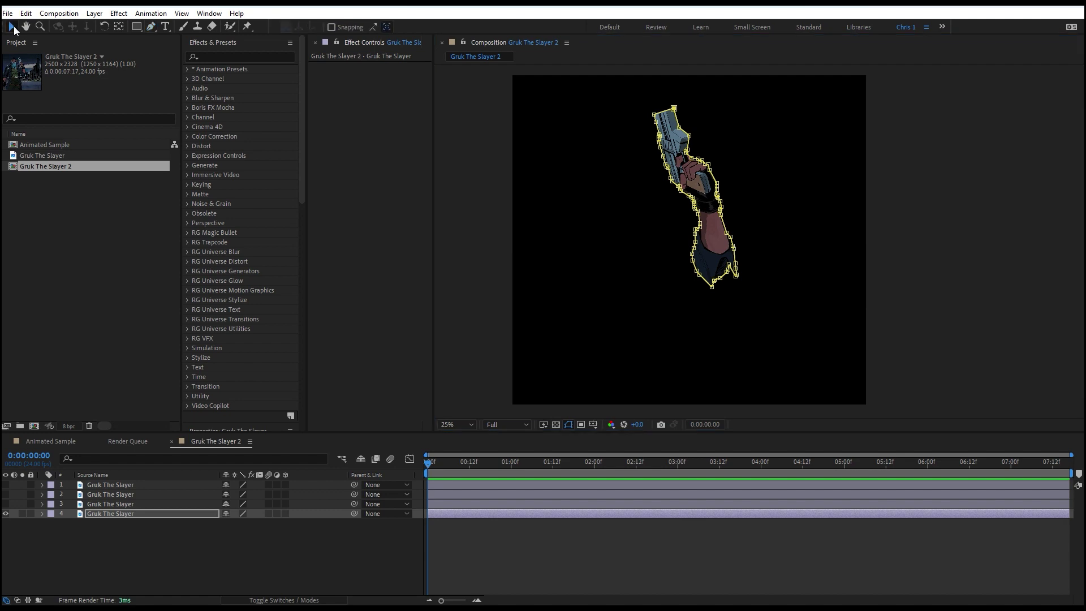
left_click(300, 588)
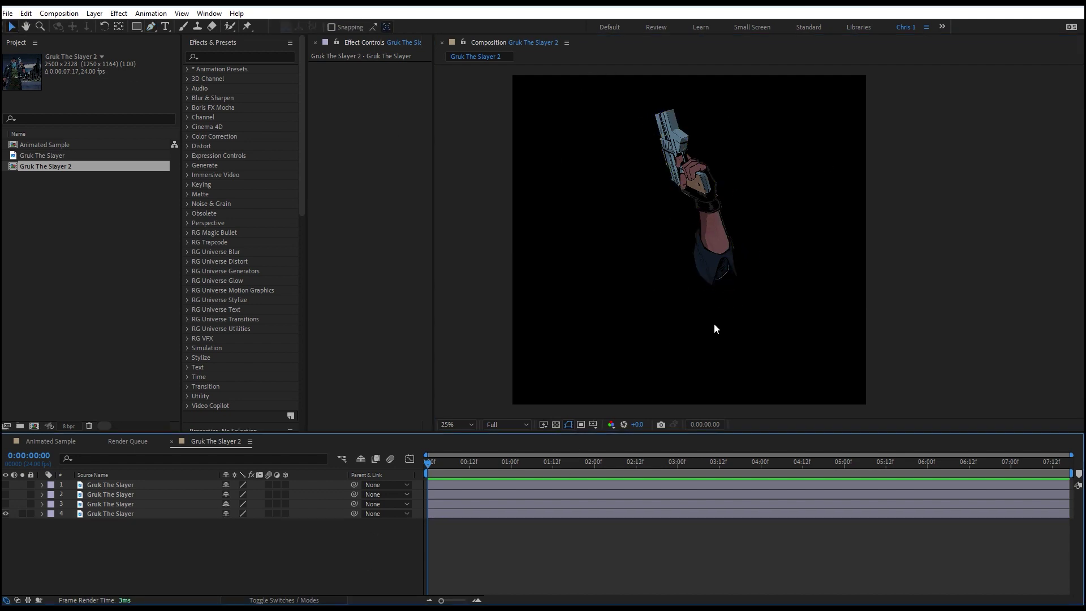
left_click(114, 504)
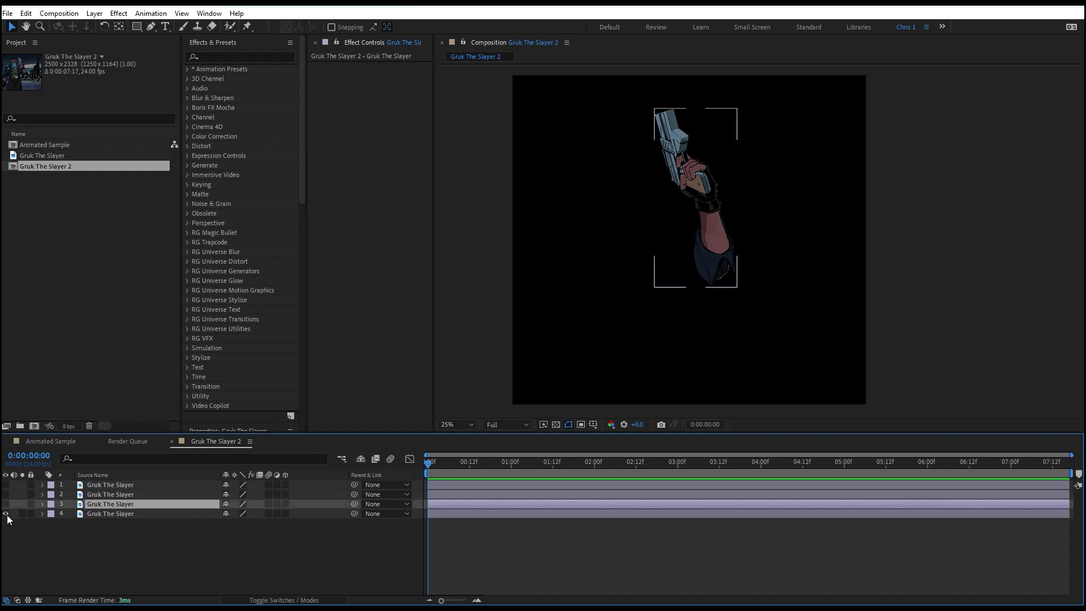
left_click(98, 514)
right_click(99, 514)
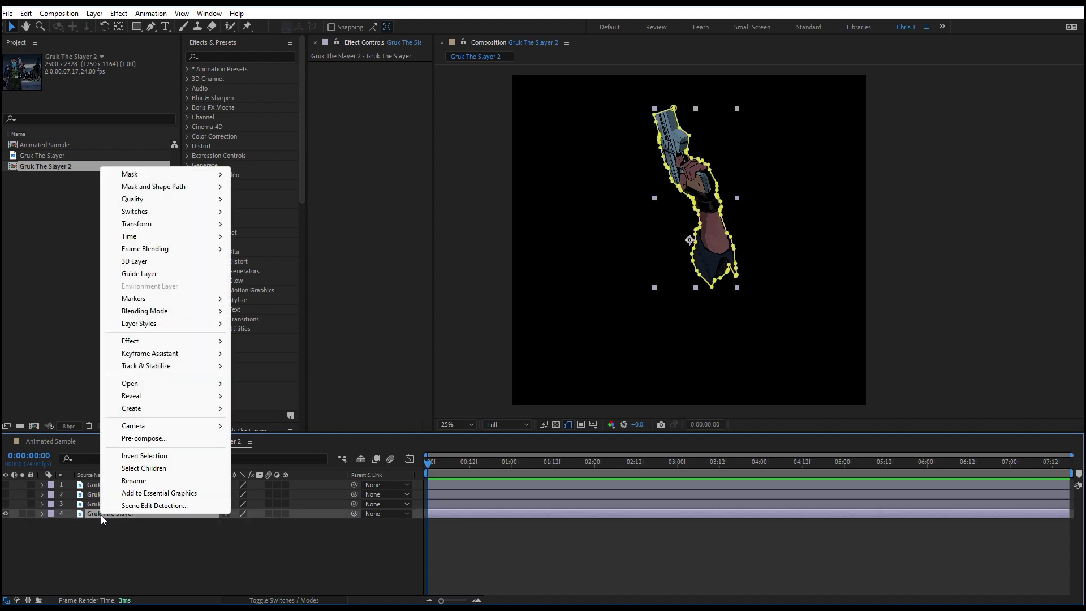
left_click(134, 481)
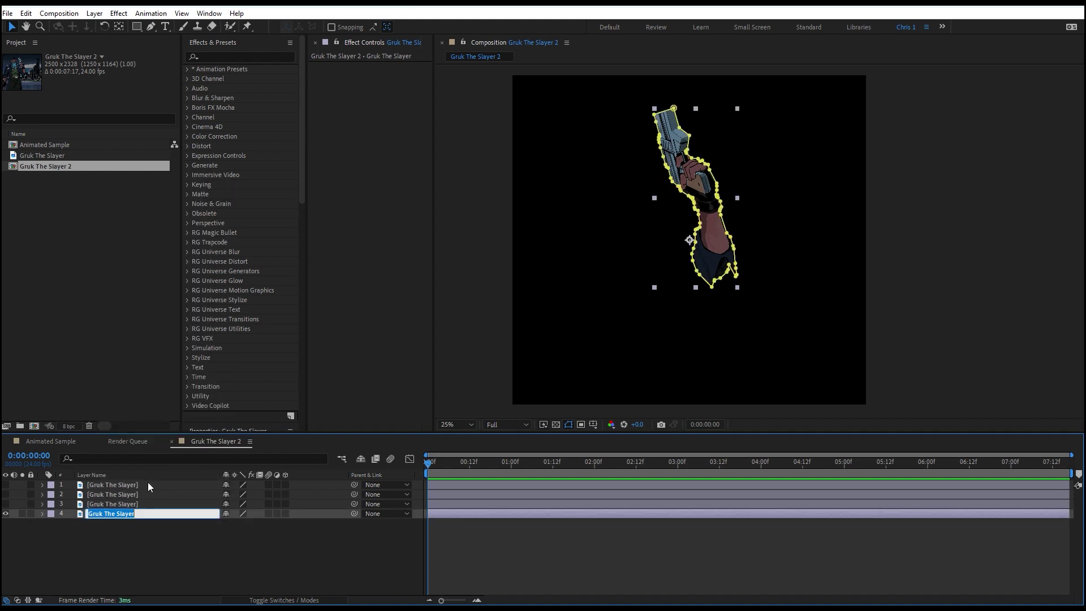
type("AR")
type("rm")
left_click(87, 561)
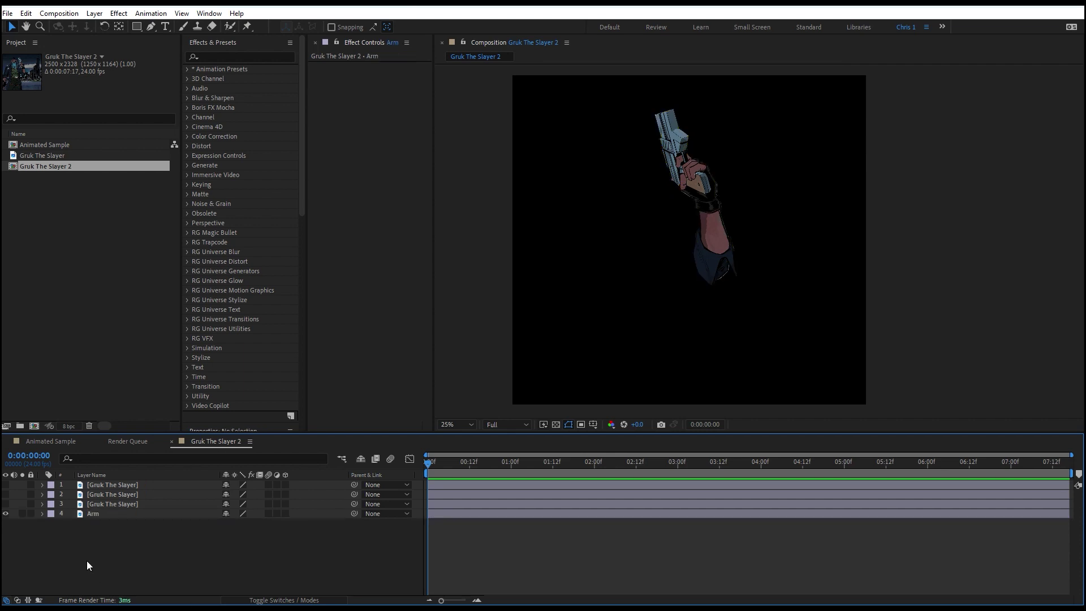
Move the Arm layer to the top of the layer stack and make the lowest Gruk The Slayer layer visible.
left_click_drag(90, 515, 110, 483)
left_click(134, 515)
left_click(6, 514)
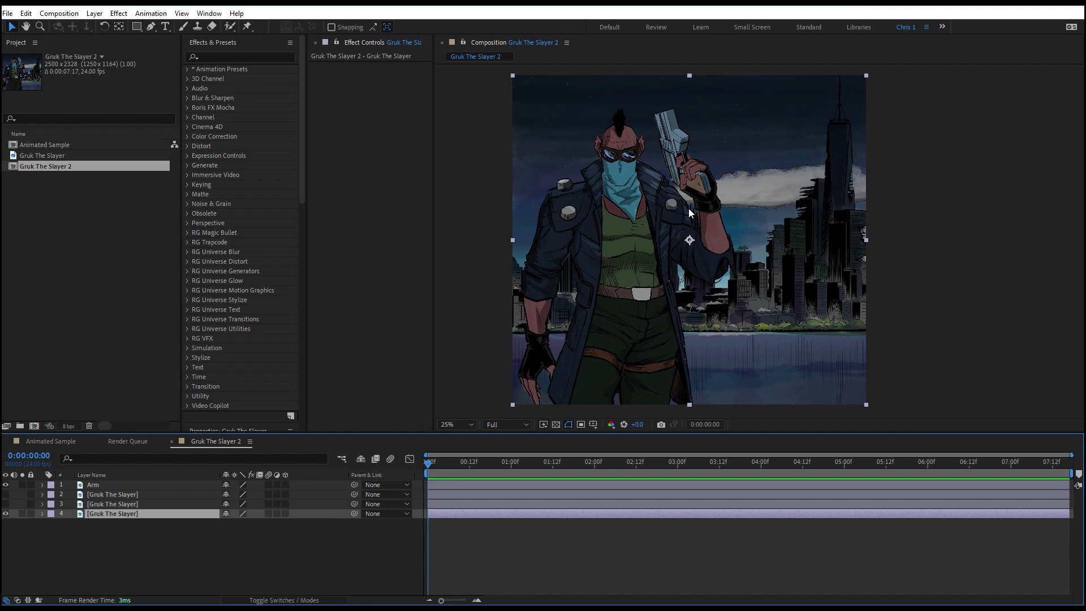
Start a Pen tool mask on the lowest Gruk The Slayer layer, tracing the gun-side shoulder and over the head to the far ear.
left_click(151, 27)
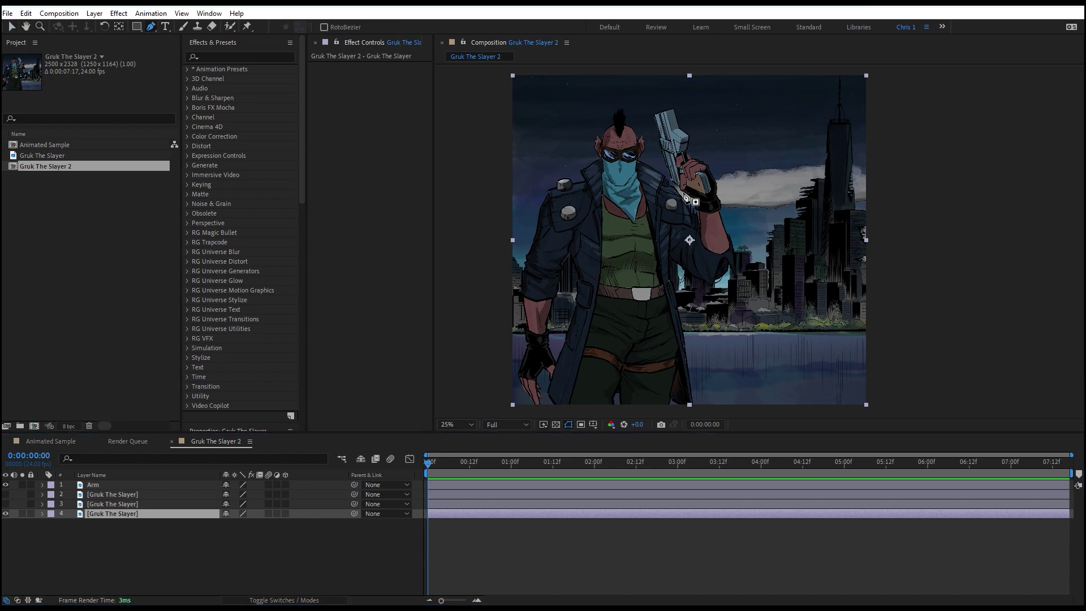
left_click_drag(699, 230, 683, 200)
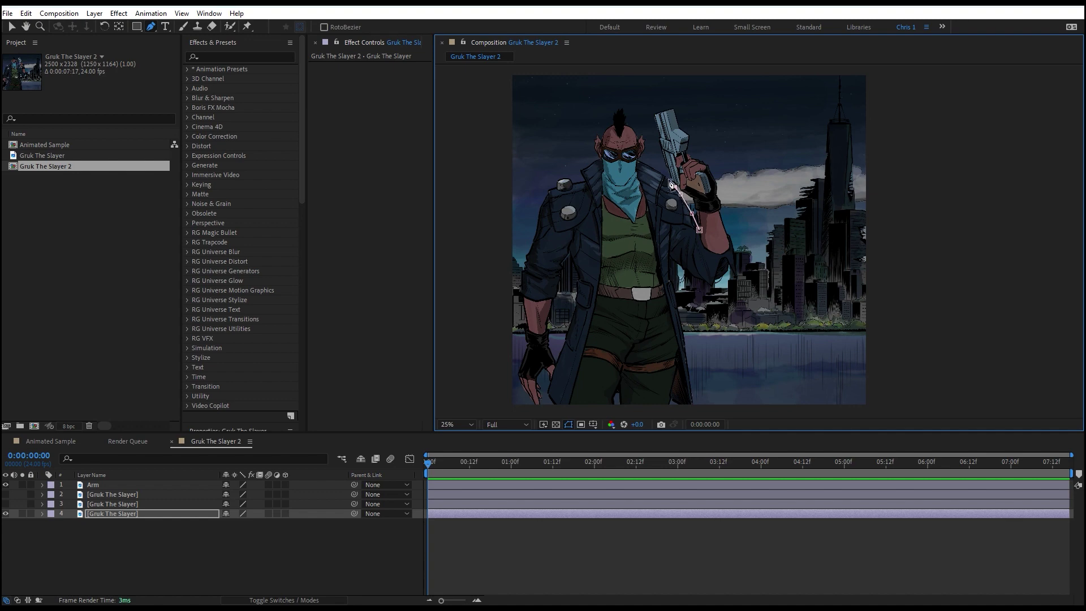
scroll(675, 188, "up", 8)
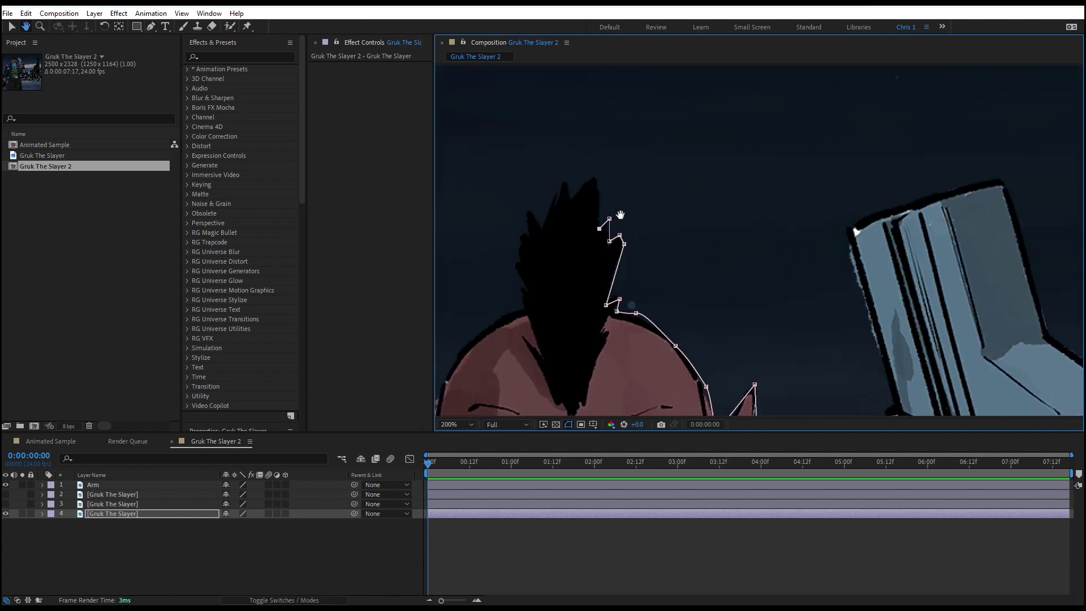
left_click(511, 321)
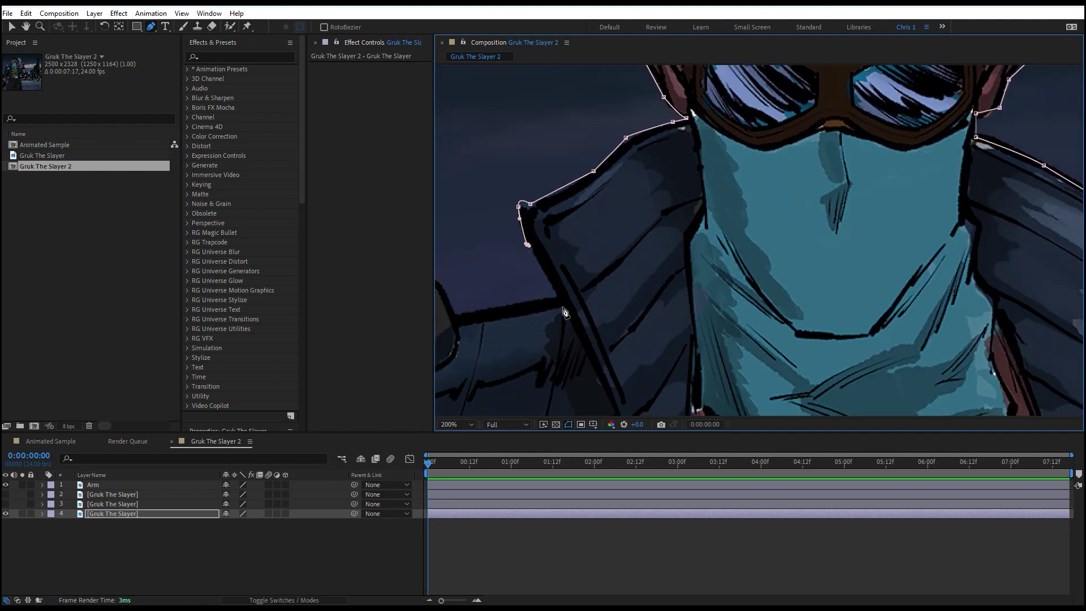
Extend the body mask down the far ear, over the collar and shoulder, and along the lowered arm's outer sleeve.
left_click(563, 308)
left_click_drag(529, 316, 809, 215)
left_click_drag(566, 340, 622, 125)
left_click(610, 247)
left_click_drag(611, 317, 583, 170)
left_click(555, 250)
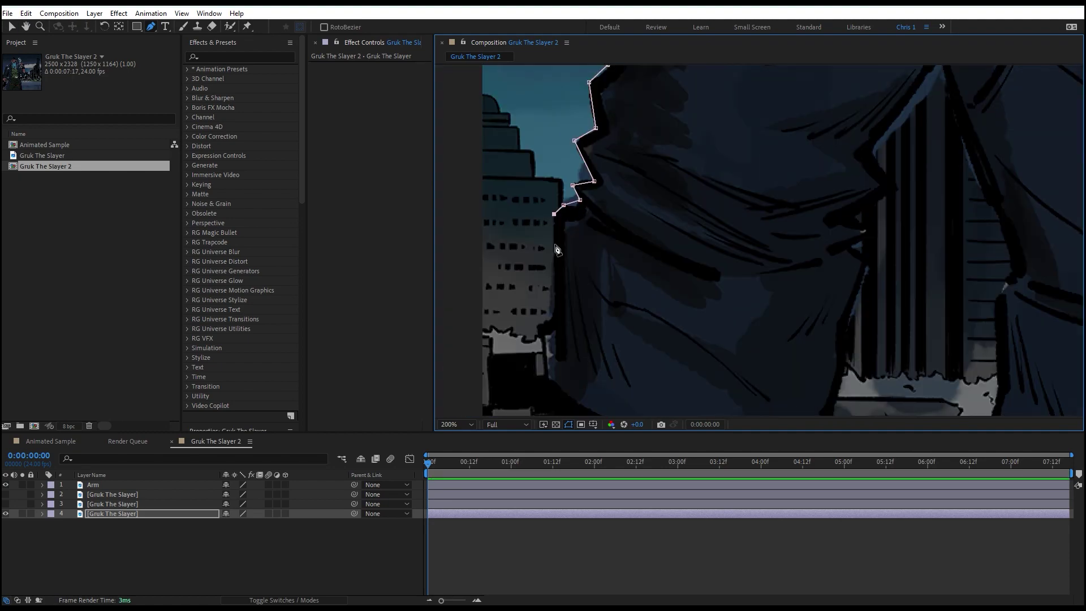
Extend the body mask around the lowered arm's cuff, gloved hand and fingers to the coat's lower hem.
left_click(604, 154)
mouse_move(622, 351)
left_mouse_down()
mouse_move(623, 141)
mouse_move(628, 170)
left_mouse_up()
left_click(624, 255)
left_click(568, 351)
left_click_drag(679, 362, 679, 142)
left_click(687, 247)
left_click_drag(785, 224, 655, 218)
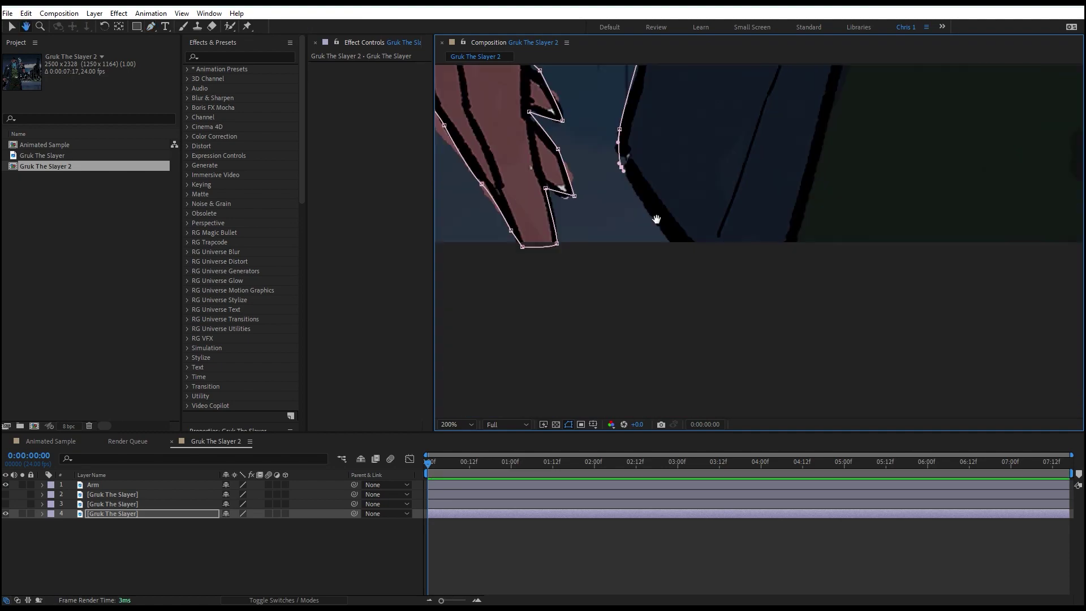
scroll(736, 226, "down", 1)
Trace up the coat's gun-side edge and around the raised arm's sleeve, closing the body mask at the shoulder.
left_click(763, 310)
left_click(752, 225)
left_click_drag(736, 113, 745, 318)
left_click(700, 76)
left_click(746, 115)
left_click(840, 171)
left_click_drag(985, 109, 994, 351)
left_click(826, 209)
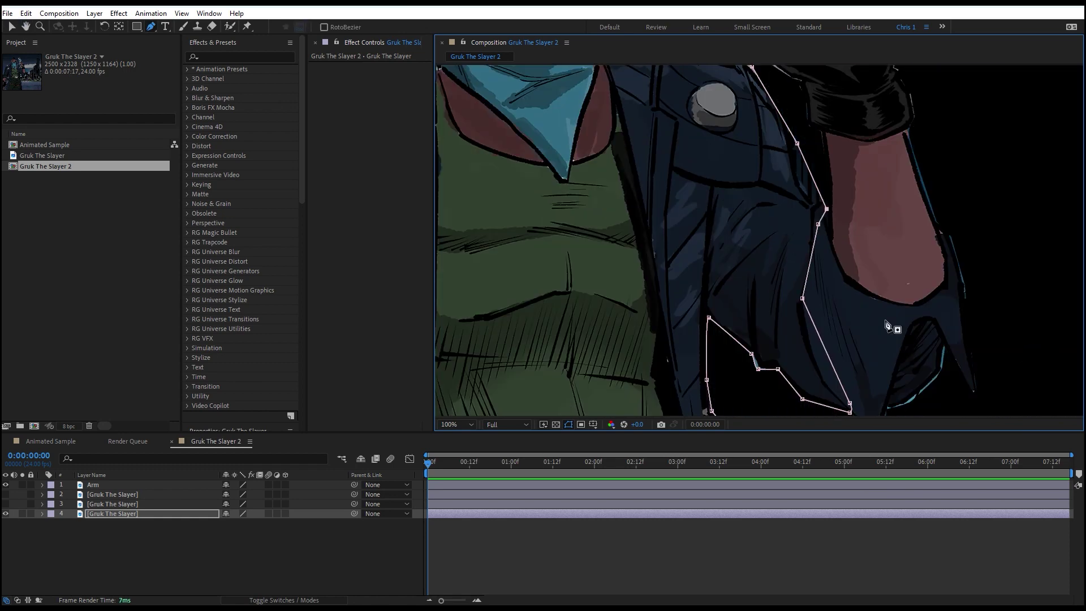
scroll(650, 227, "down", 2)
Draw a second closed mask around the background gap between the lowered arm and the coat.
scroll(589, 222, "up", 2)
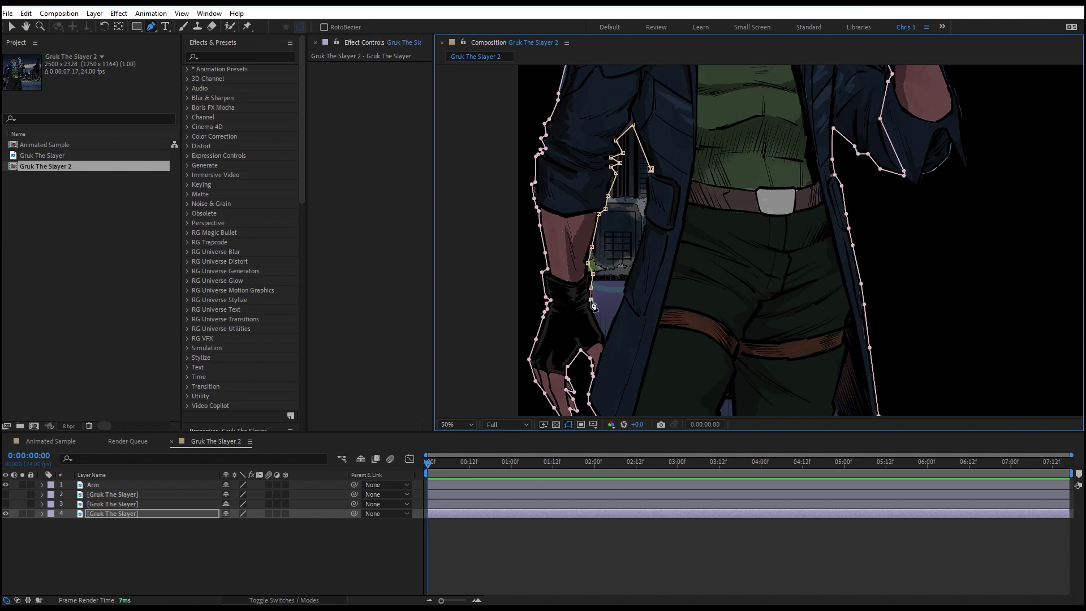
left_click(604, 337)
left_click(620, 303)
left_click(627, 279)
left_click(638, 247)
left_click(644, 210)
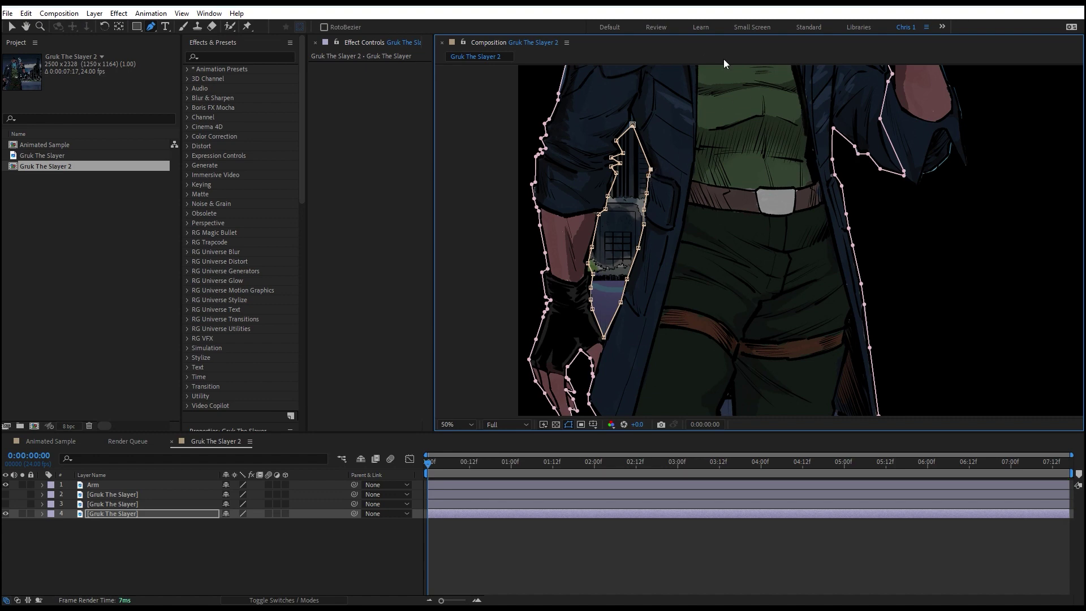
left_click(633, 124)
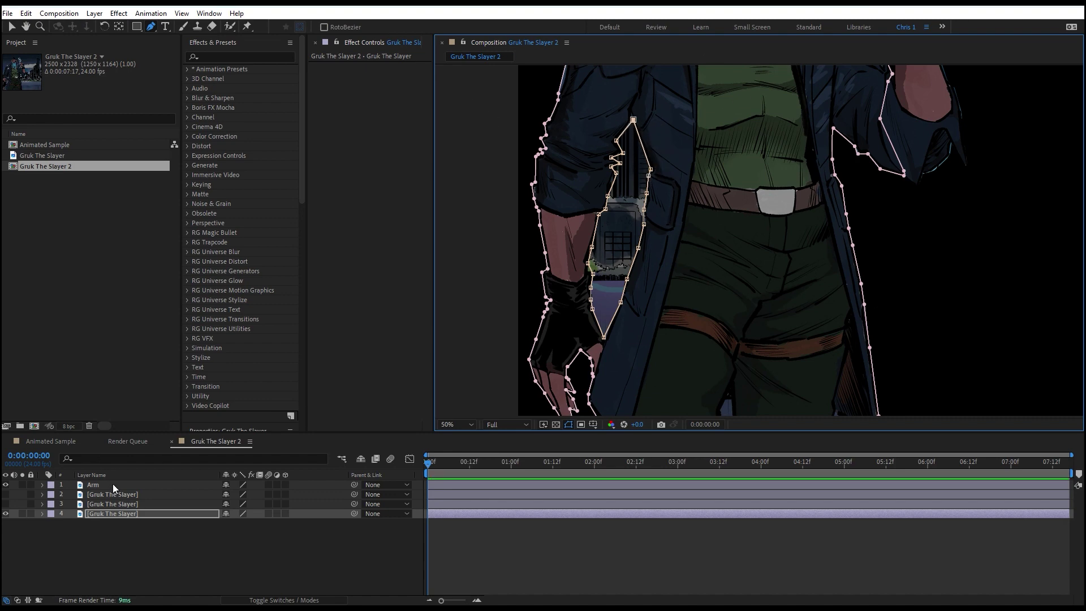
Set the mode of Mask 2, around the gap beside the lowered arm, to Subtract.
key("m")
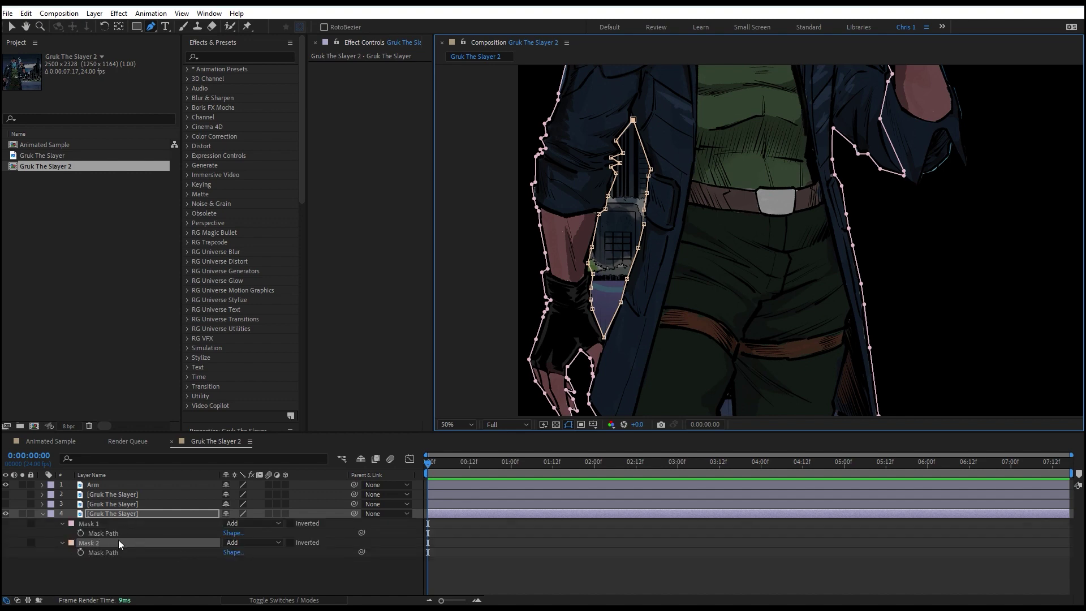
left_click(253, 542)
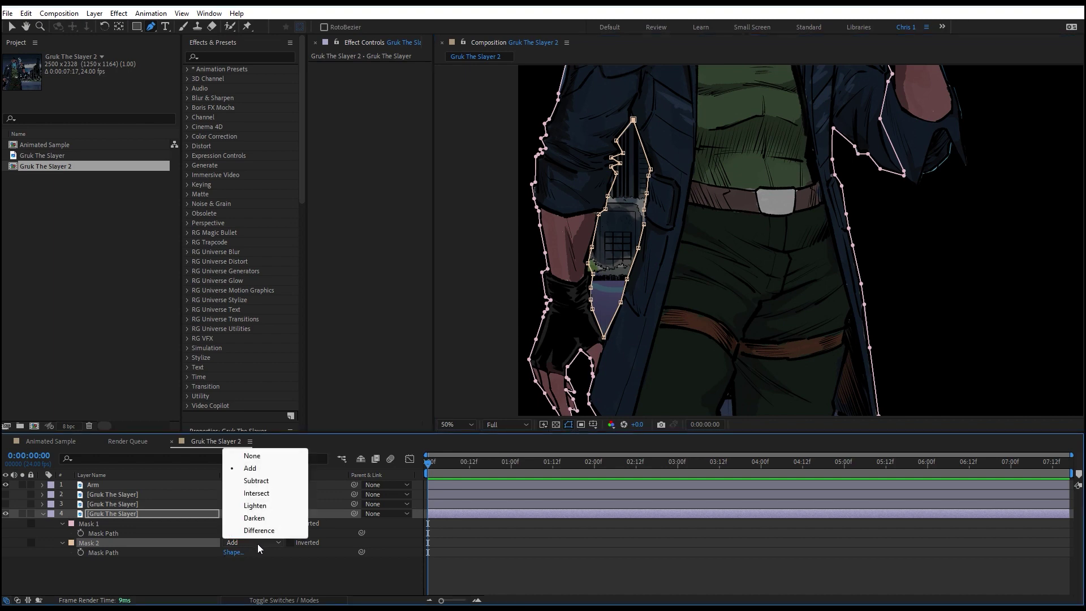
left_click(256, 481)
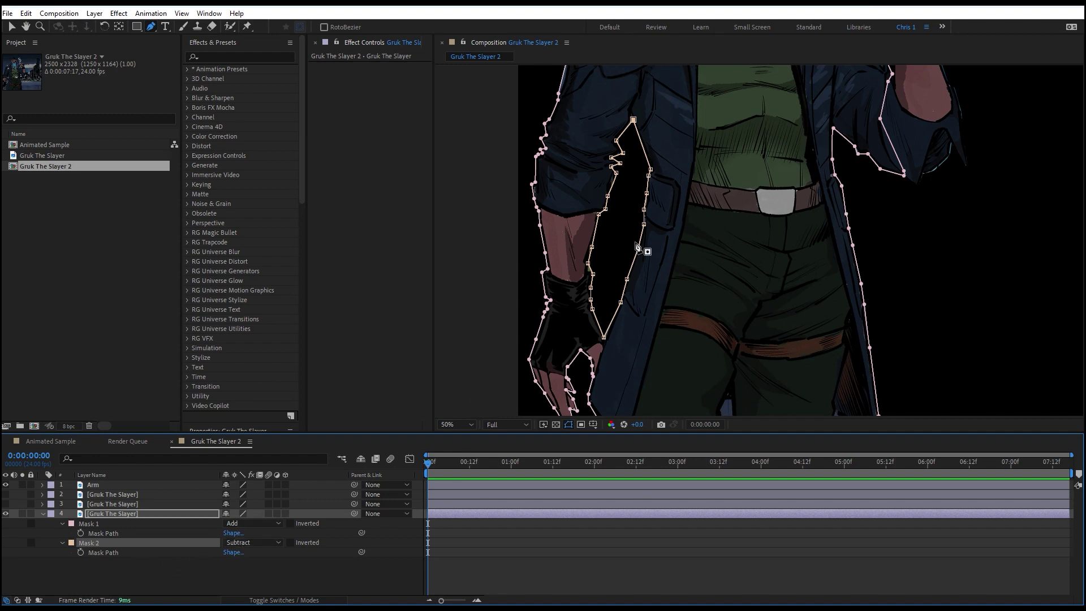
scroll(798, 253, "down", 2)
key("space")
left_click_drag(766, 195, 622, 256)
Move the current time to 0:00:00:07 and collapse the masked body layer's properties.
left_click(453, 462)
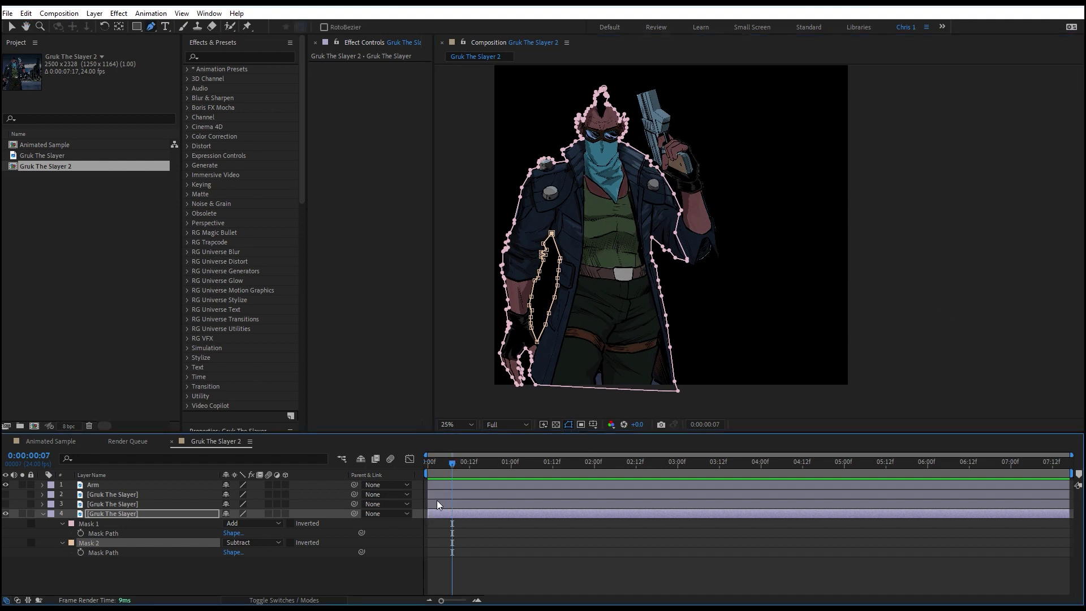
left_click(276, 593)
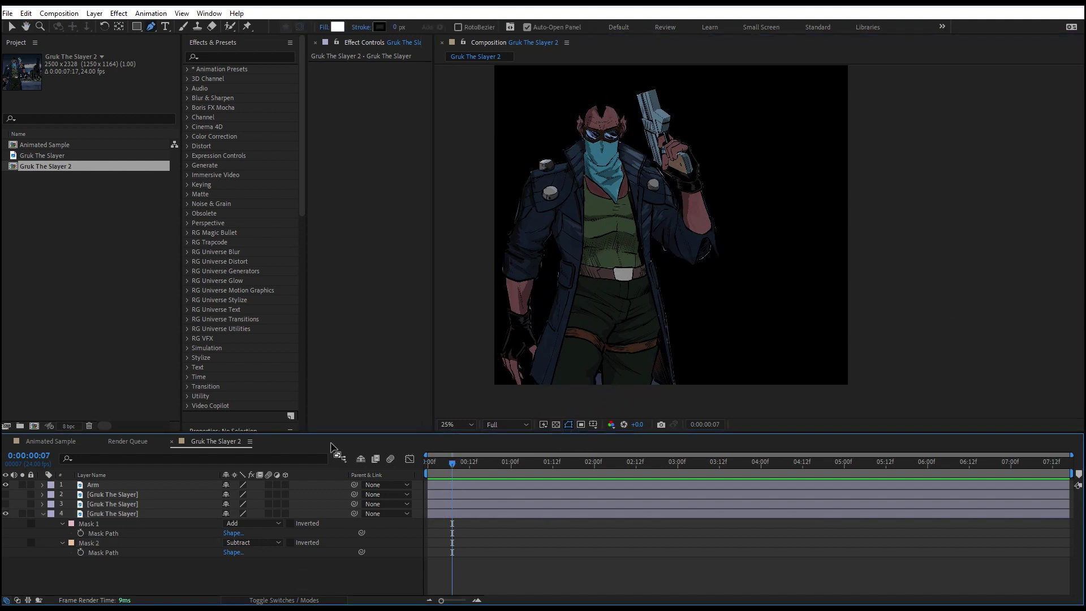
left_click(42, 513)
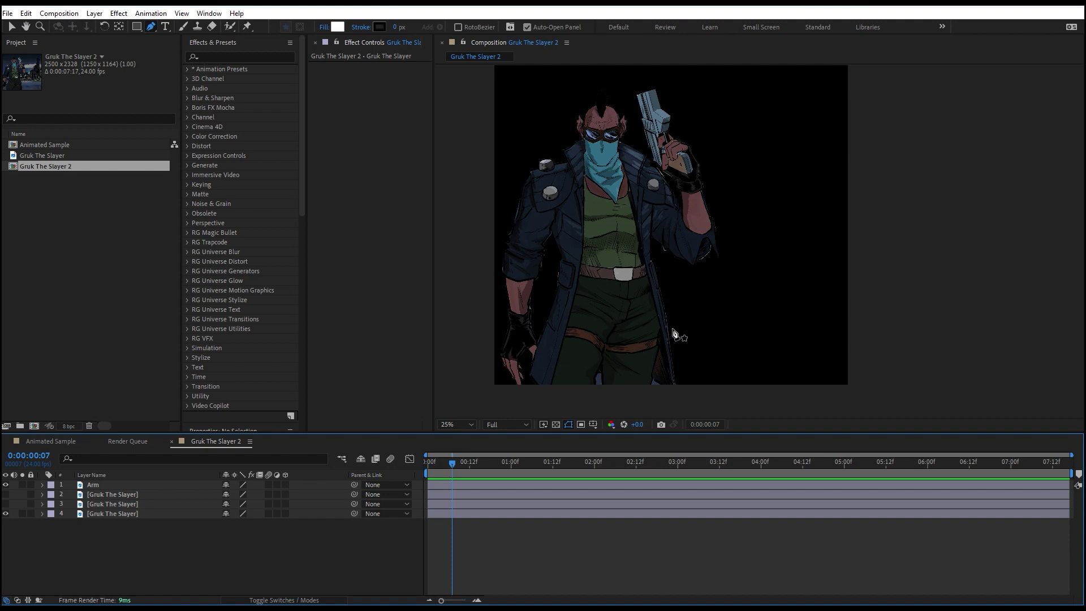
Rename the masked body layer as Gruk.
key("v")
left_click(642, 212)
left_click(712, 225)
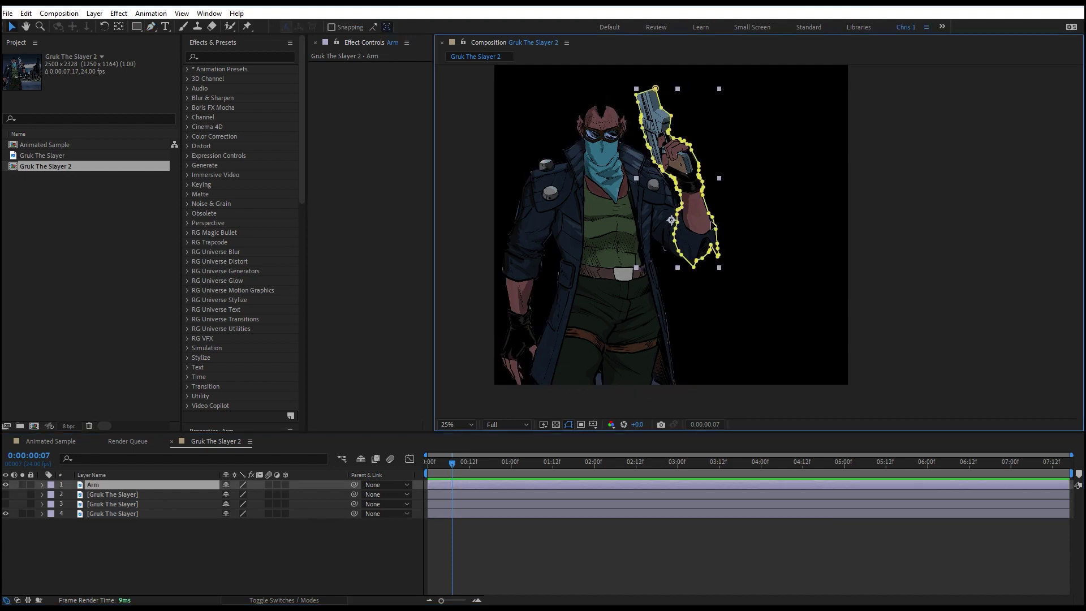
right_click(104, 513)
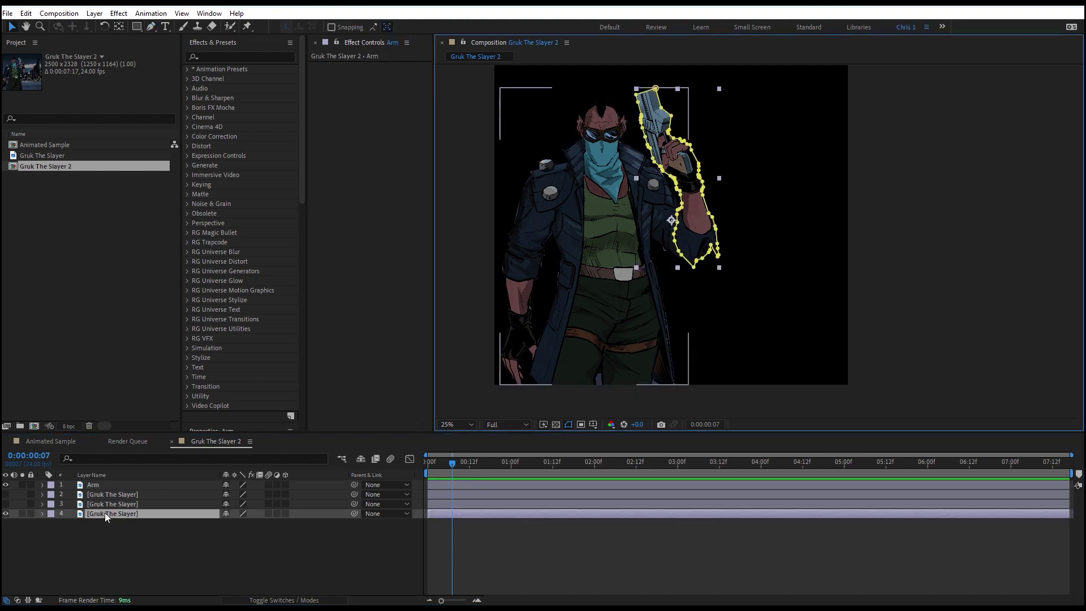
left_click(150, 478)
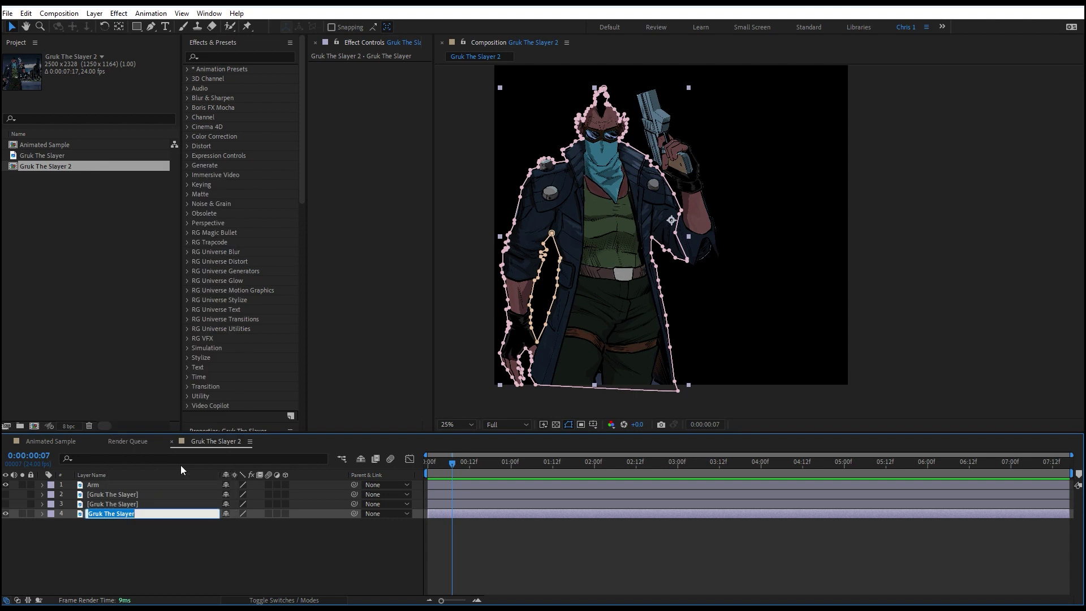
type("Gruk")
left_click(204, 552)
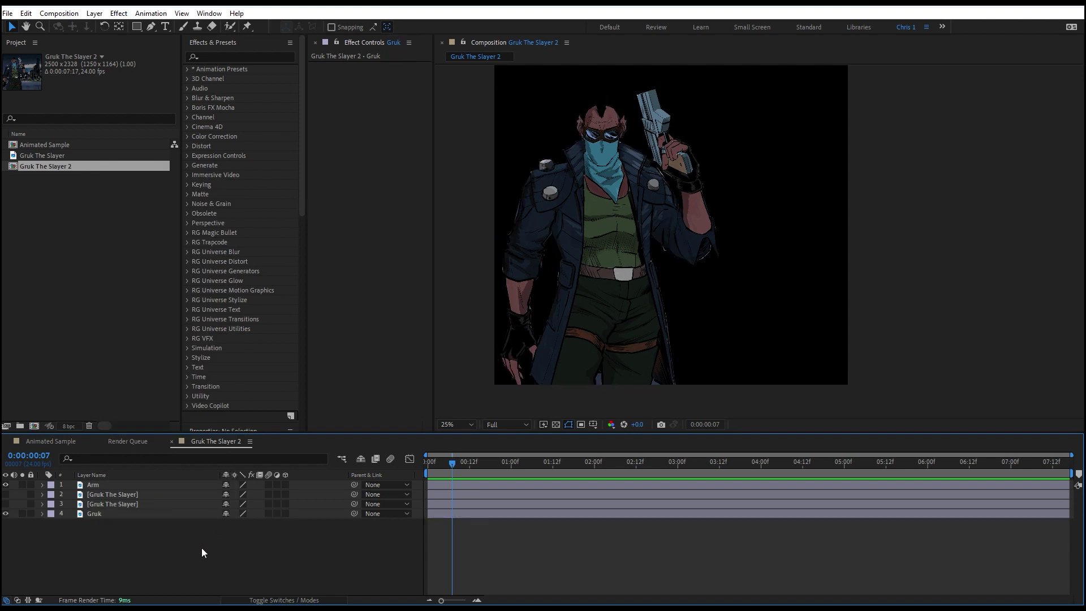
Place the Gruk layer directly beneath Arm and parent the Arm layer to Gruk.
left_click_drag(98, 515, 99, 491)
left_click(93, 484)
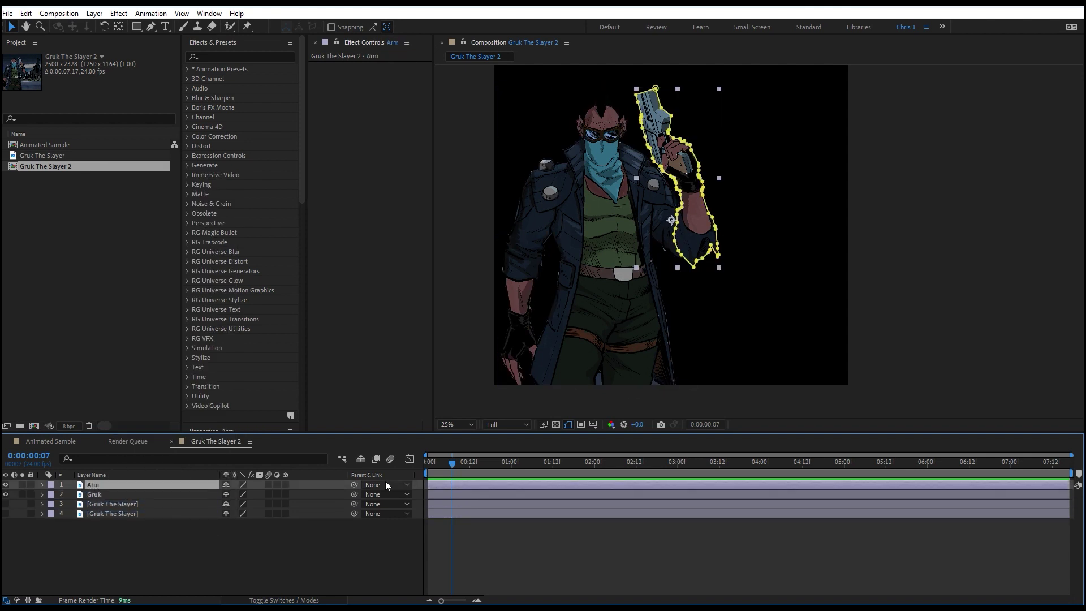
left_click_drag(355, 487, 355, 494)
left_click_drag(682, 359, 634, 338)
left_click(700, 232)
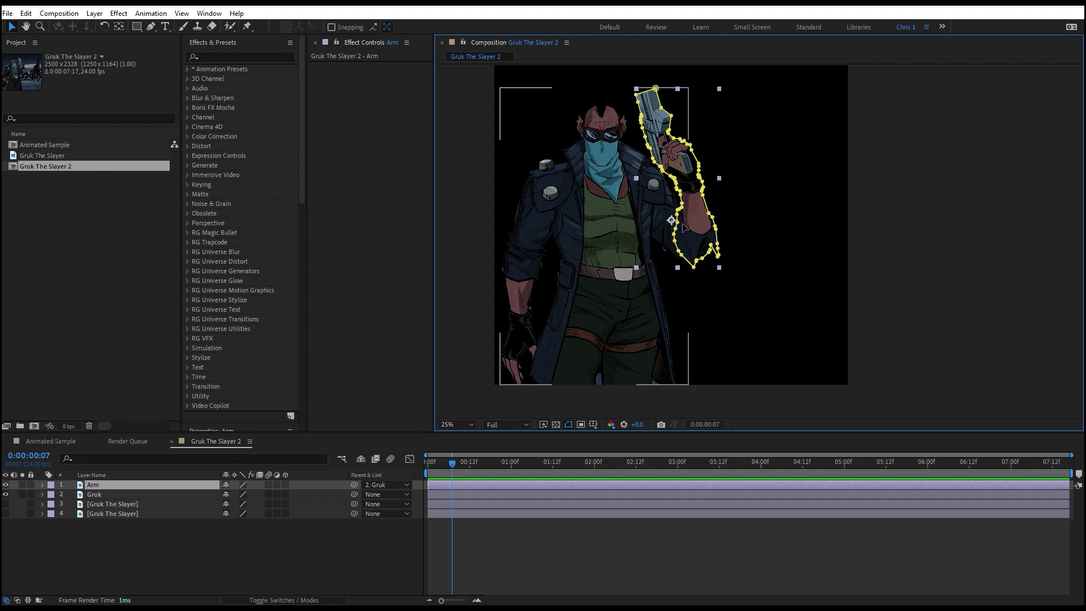
Move the Arm layer's anchor point to the elbow and reveal the layer's Rotation property.
key("y")
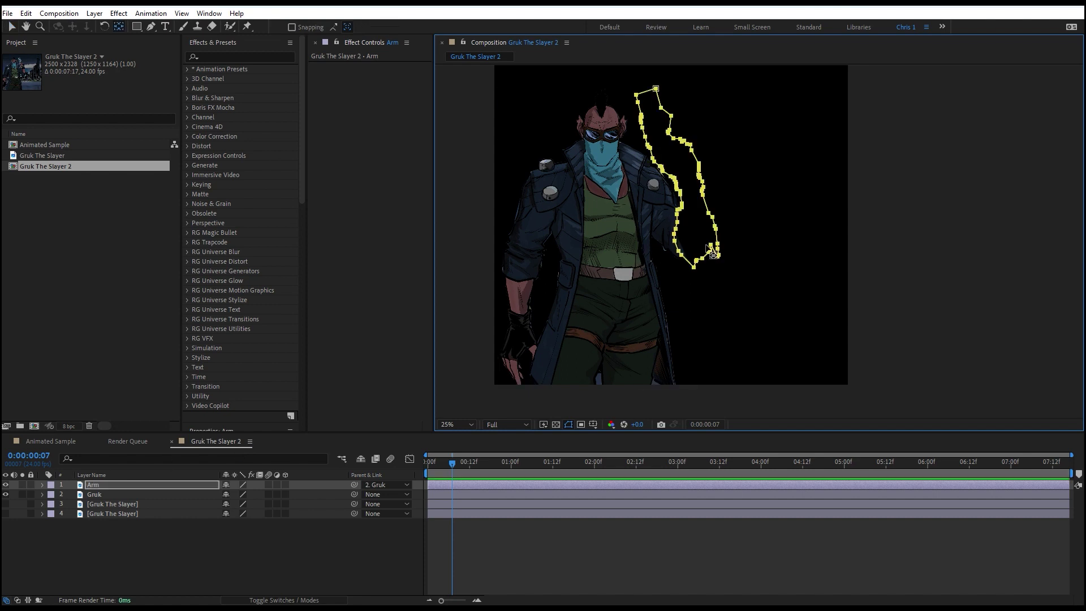
left_click_drag(673, 221, 693, 261)
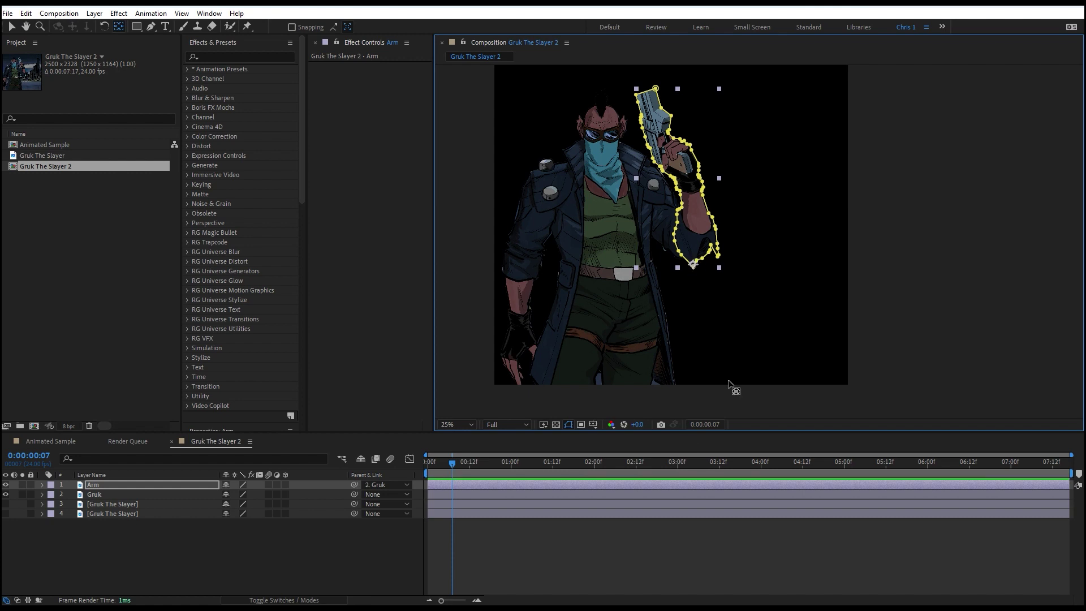
key("r")
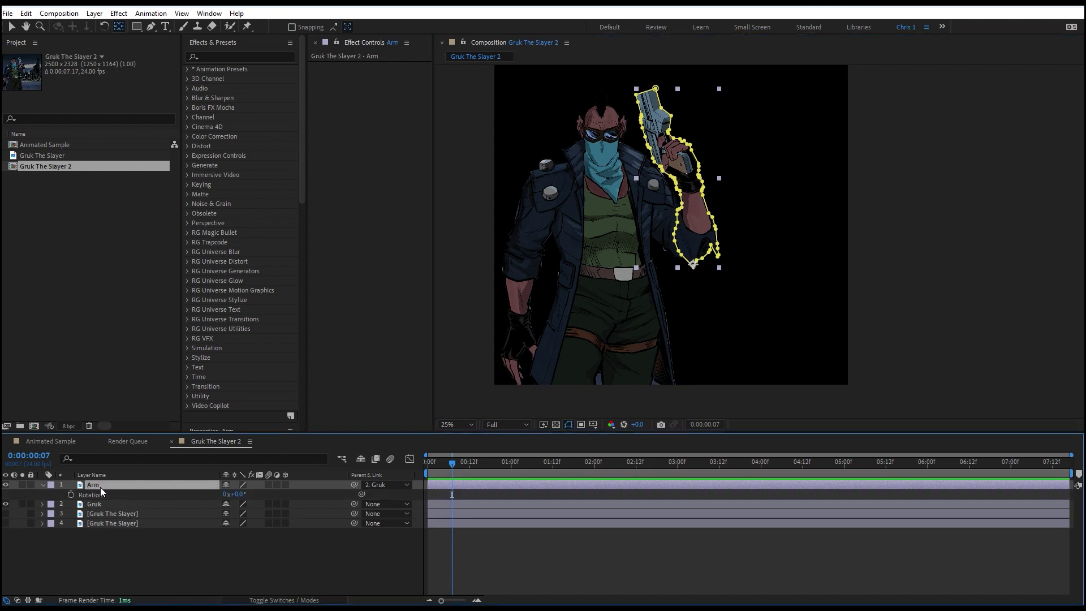
Swing the Arm layer out to about 71° to test the elbow pivot, and return its rotation to 0°.
left_click_drag(239, 495, 296, 513)
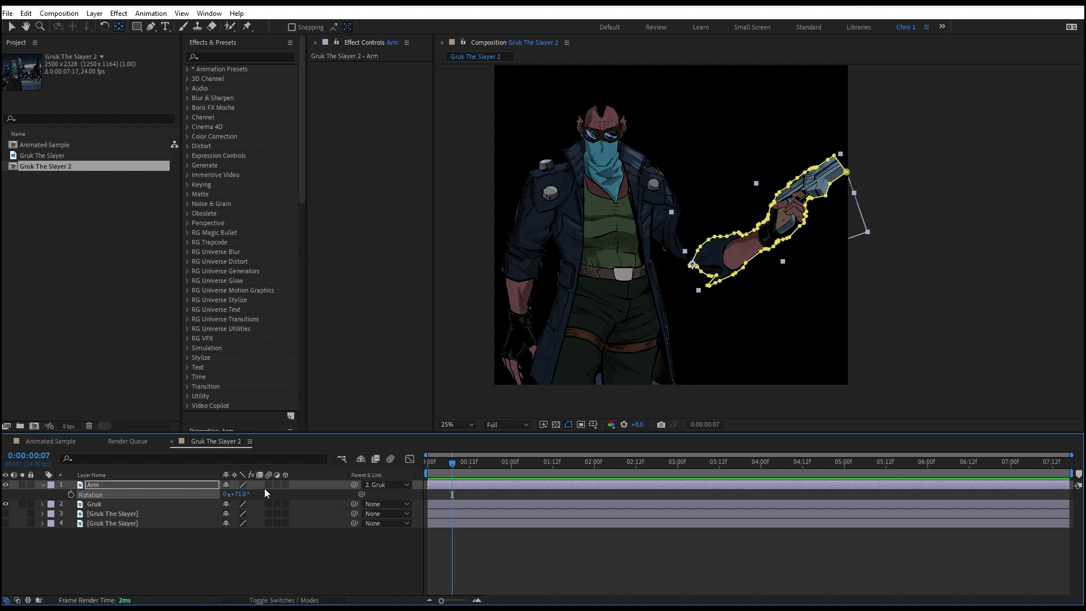
left_click_drag(238, 494, 34, 453)
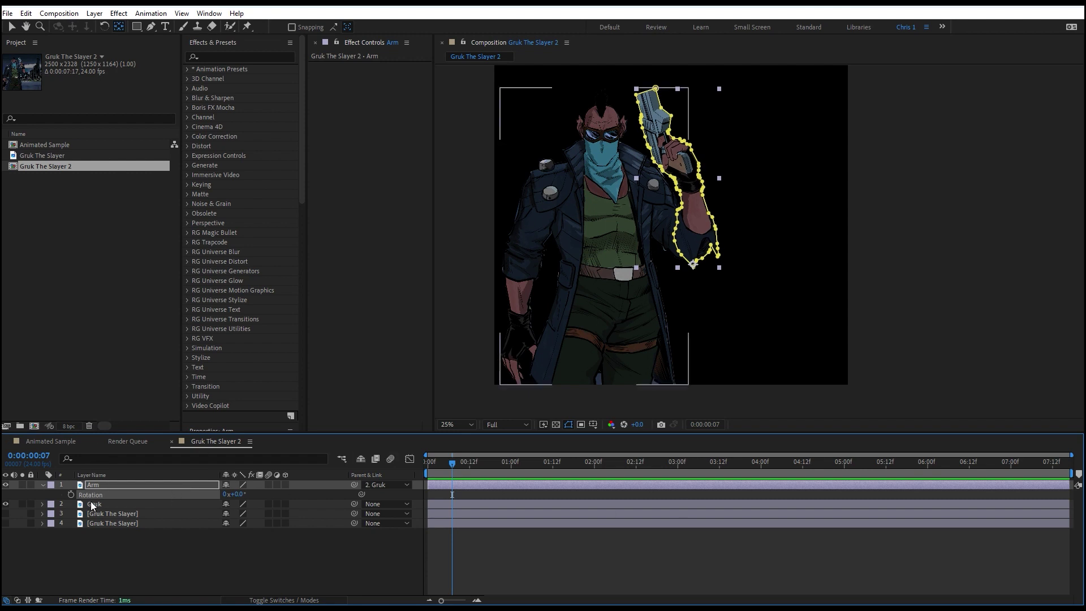
Collapse the Arm layer and turn on the Gruk The Slayer layer directly beneath Gruk.
left_click(42, 485)
left_click(105, 503)
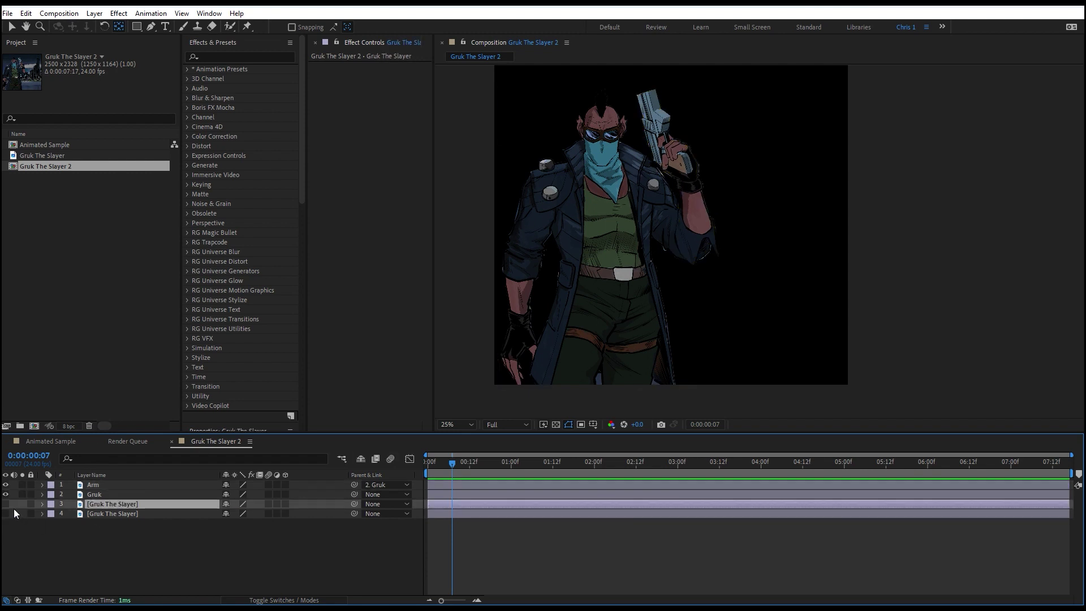
left_click(6, 504)
Try shifting the Gruk layer slightly to check the background behind him, and undo the move.
left_click(94, 495)
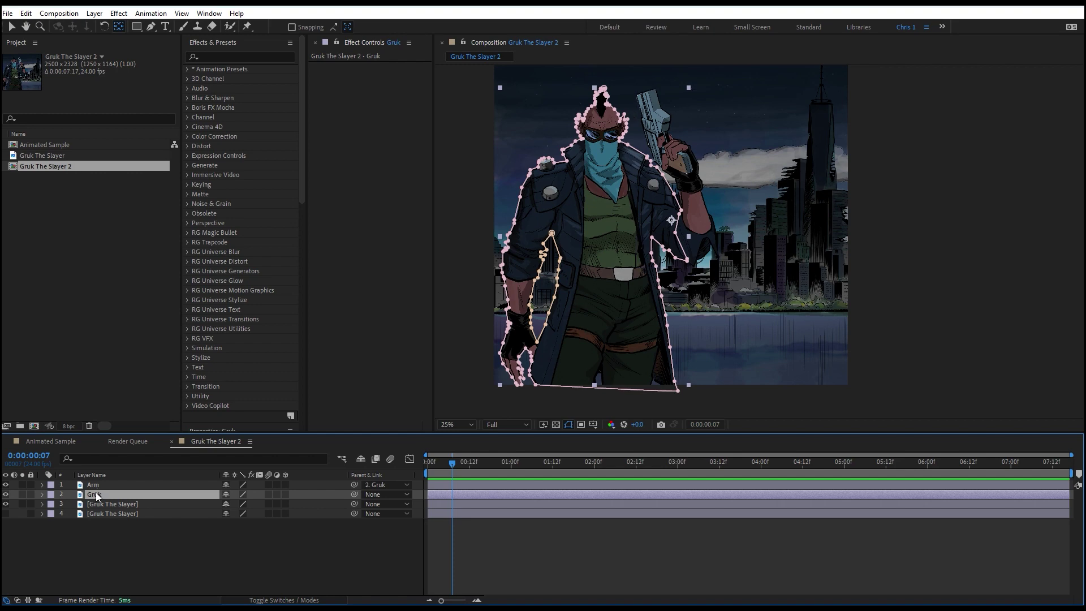
left_click_drag(632, 329, 662, 321)
key("ctrl+z")
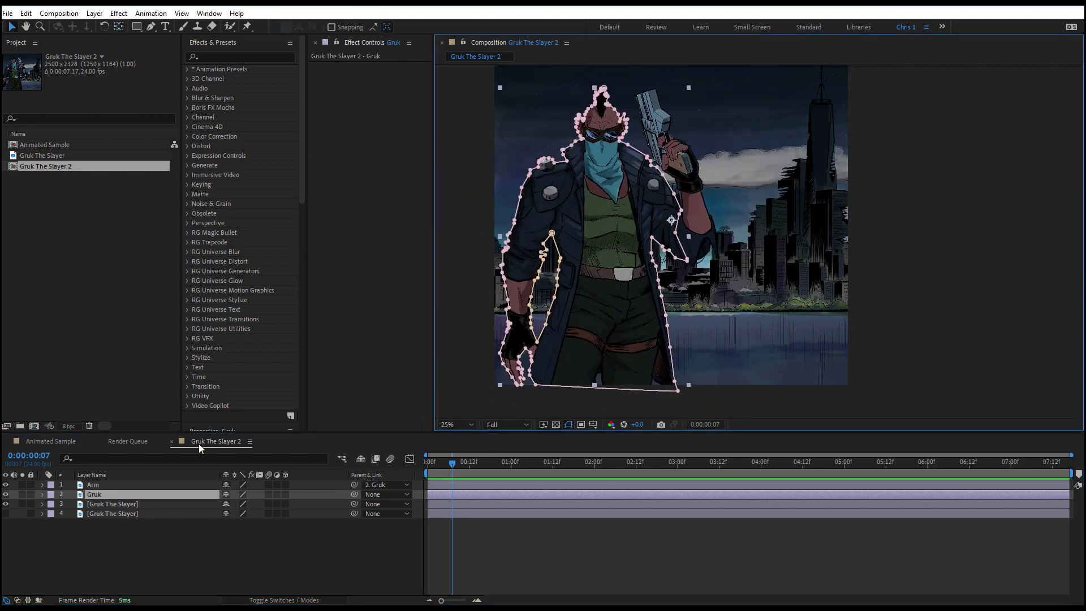
Hide the Gruk and Arm layers and open the visible Gruk The Slayer layer in its own viewer for the Clone Stamp tool.
left_click(5, 494)
left_click(5, 485)
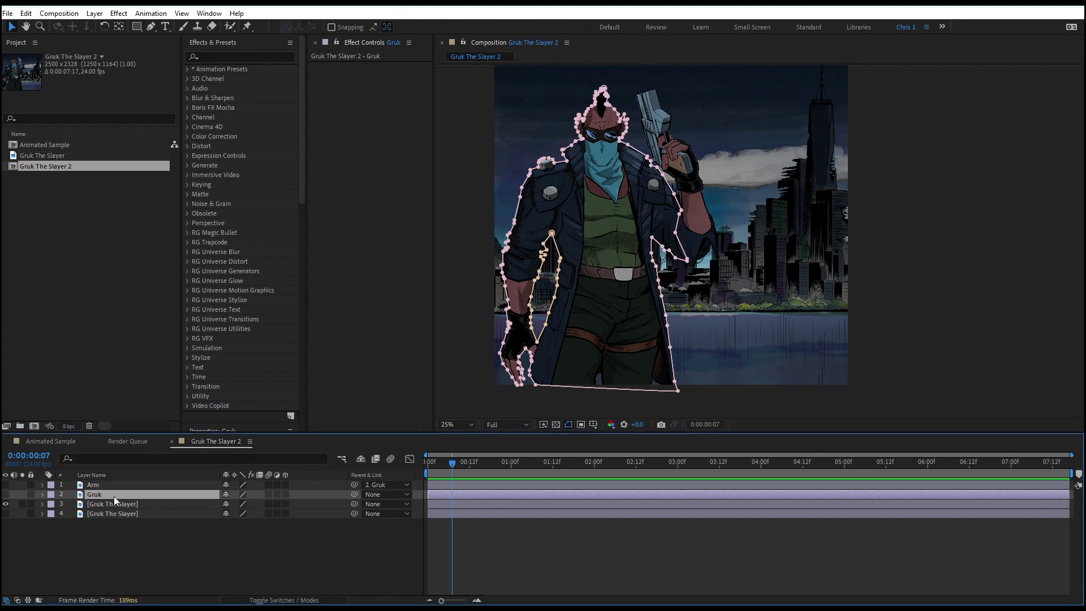
left_click(122, 503)
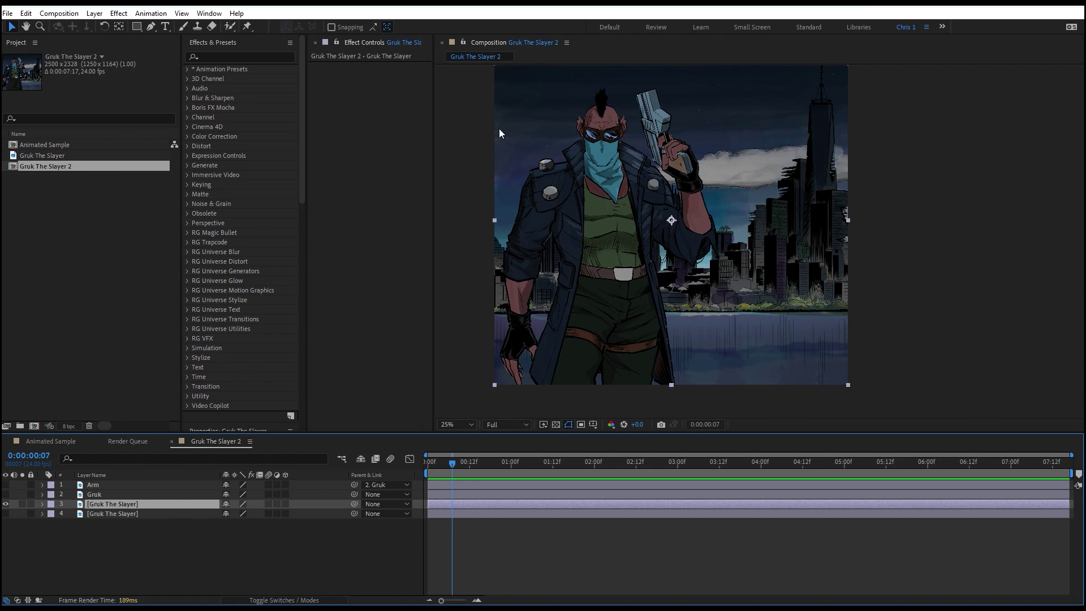
left_click(198, 27)
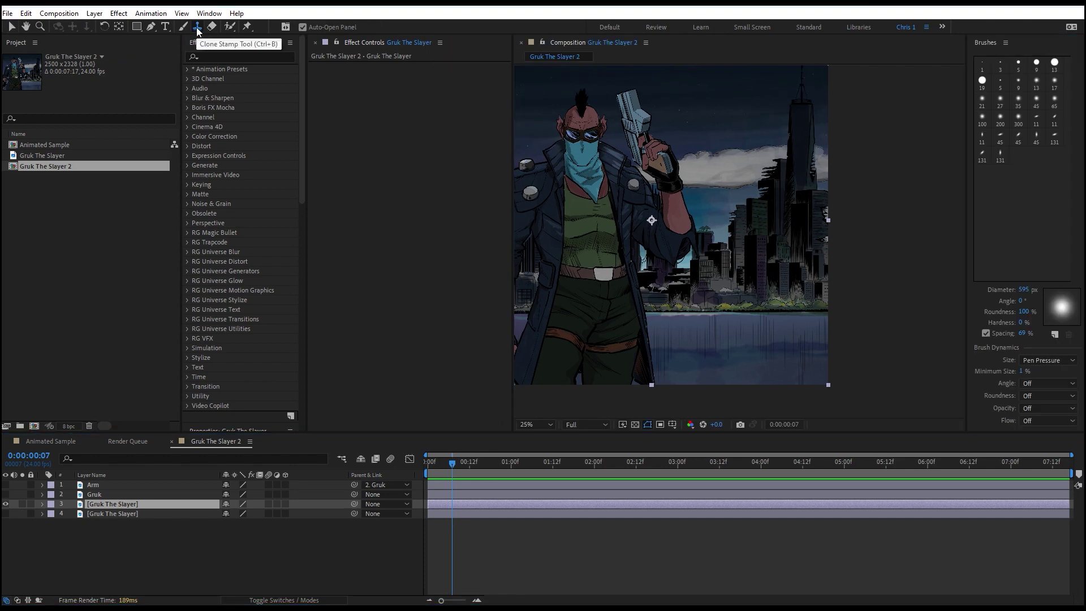
left_click_drag(513, 184, 365, 206)
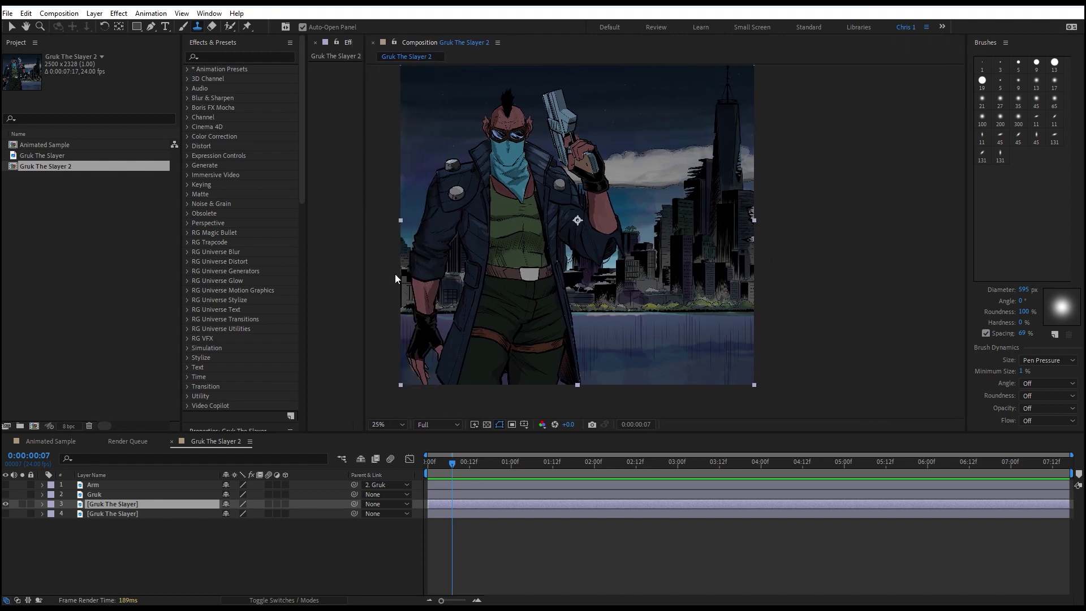
left_click(117, 504)
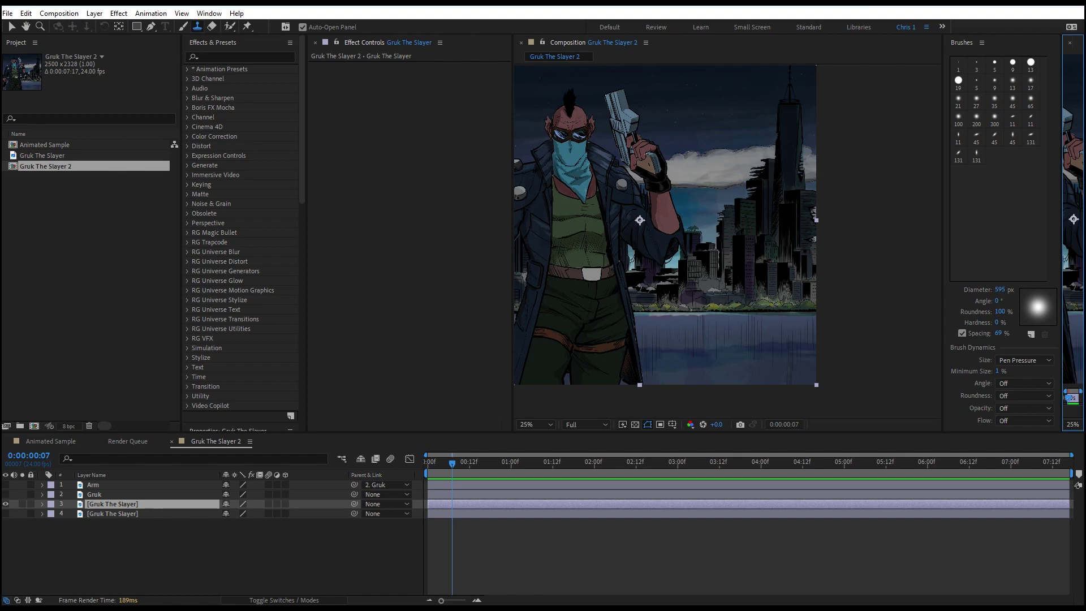
Resize the workspace panels so the enlarged Layer viewer sits beside the fully visible brush settings.
mouse_move(1060, 184)
left_mouse_down()
mouse_move(560, 198)
mouse_move(502, 210)
mouse_move(253, 195)
left_mouse_up()
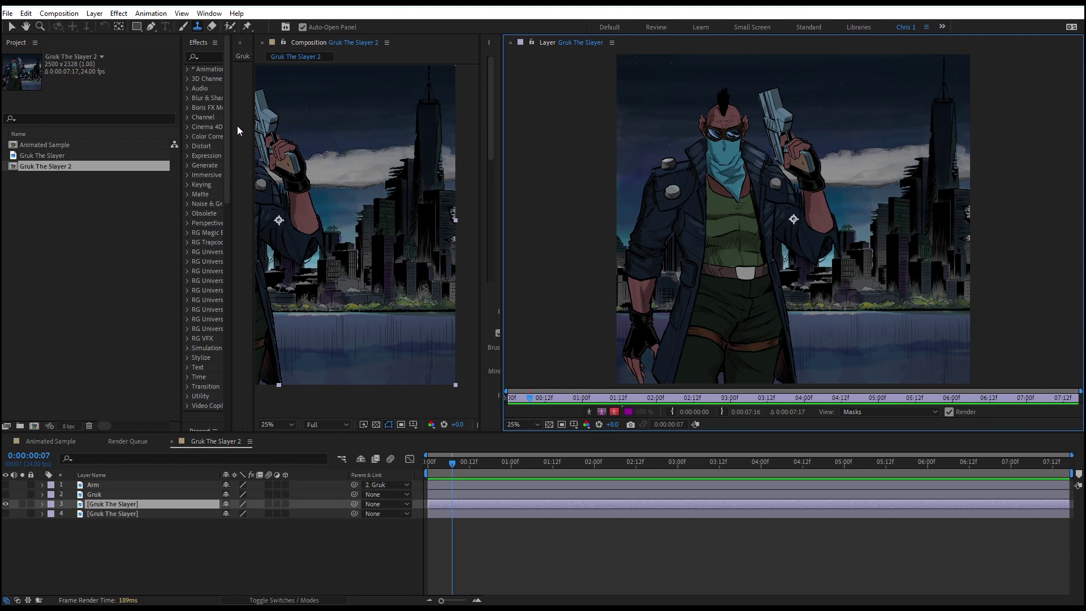
left_click_drag(255, 129, 433, 130)
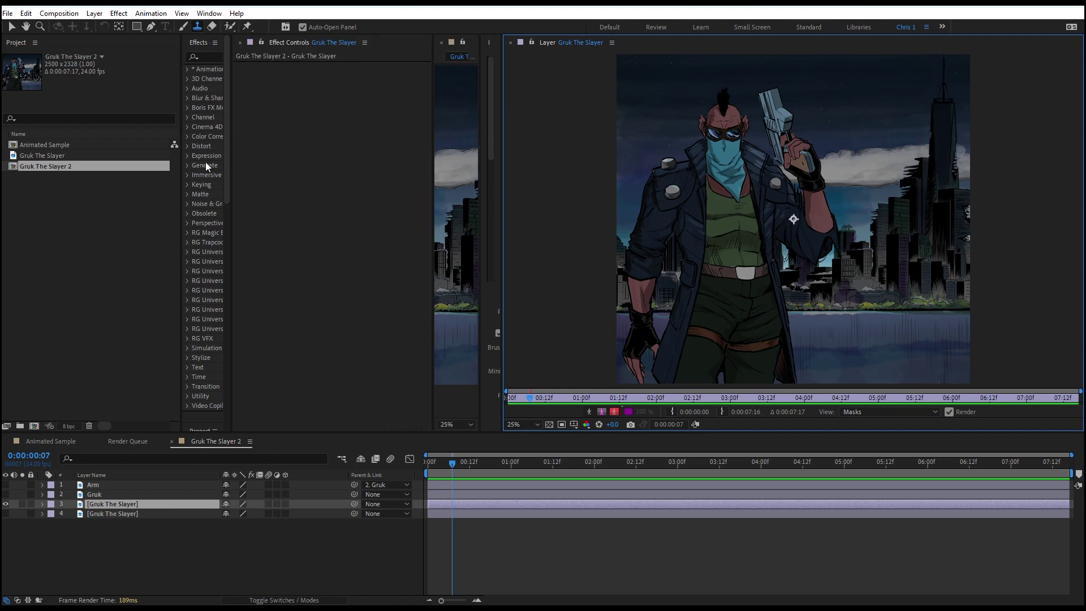
left_click_drag(232, 157, 412, 146)
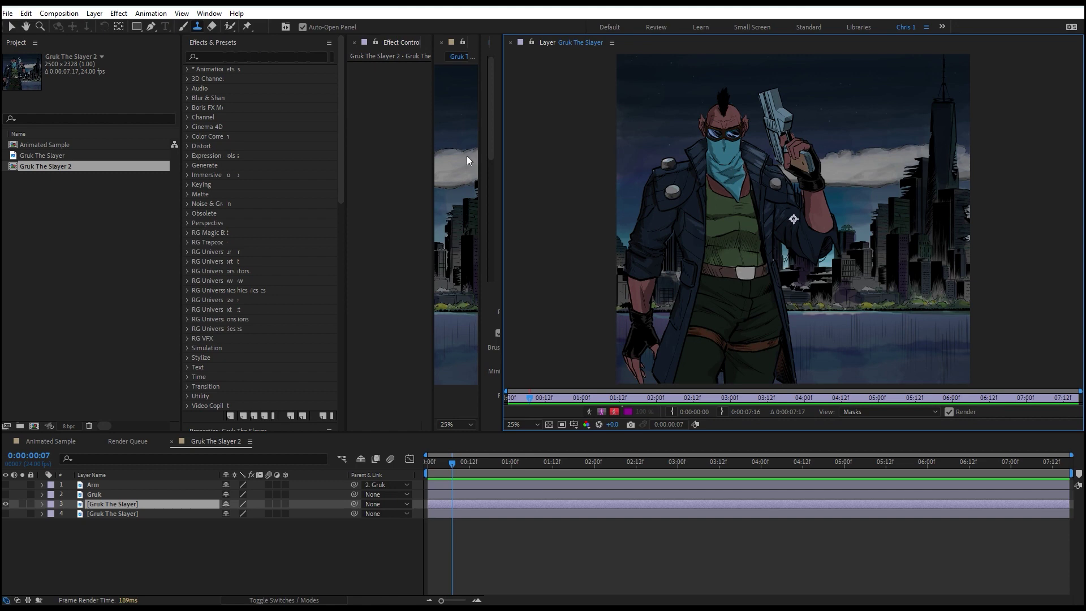
left_click_drag(484, 167, 244, 178)
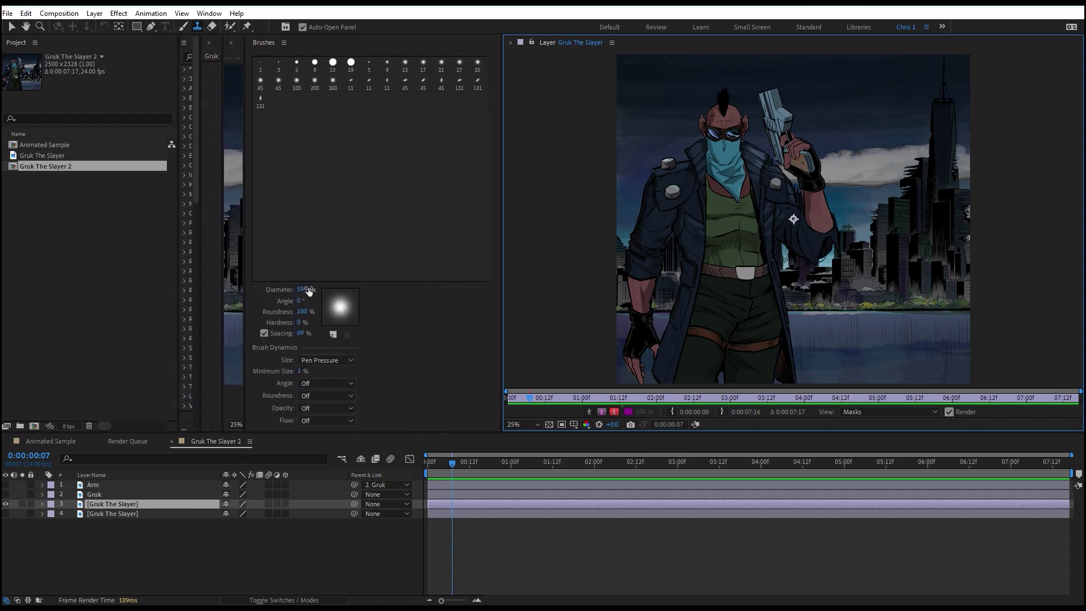
Set the clone brush diameter to 408 px, try 100% hardness, and return the hardness to 0%.
left_click_drag(308, 292, 289, 295)
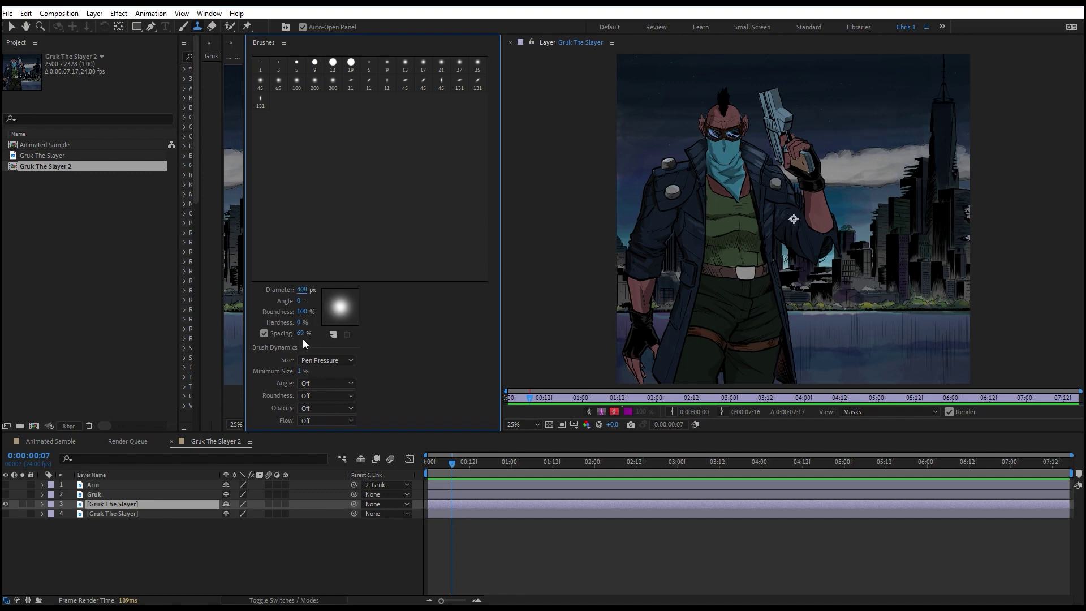
left_click_drag(300, 326, 363, 325)
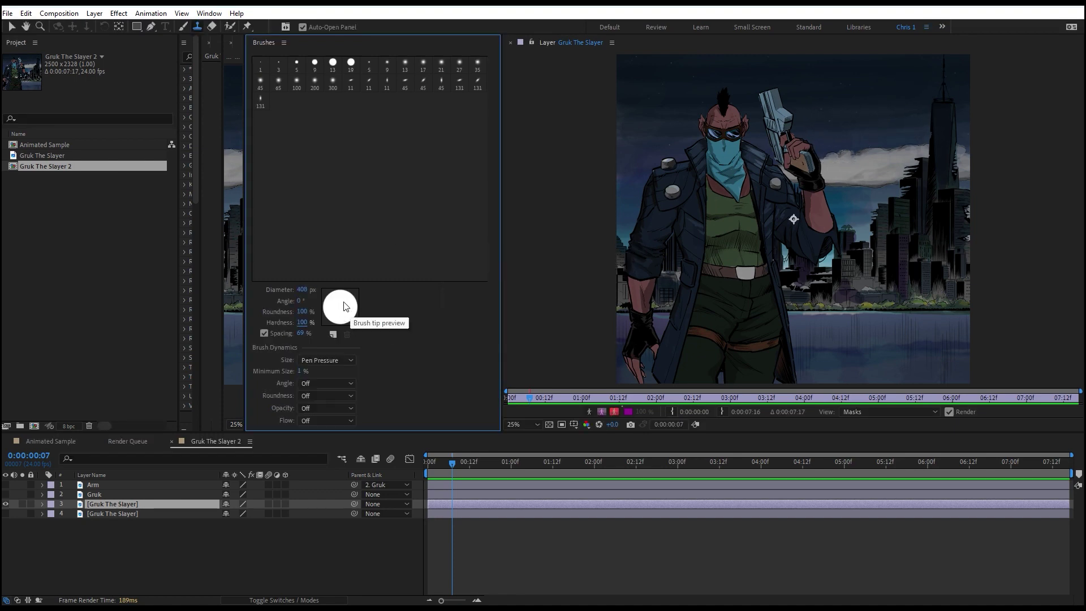
left_click_drag(300, 323, 41, 348)
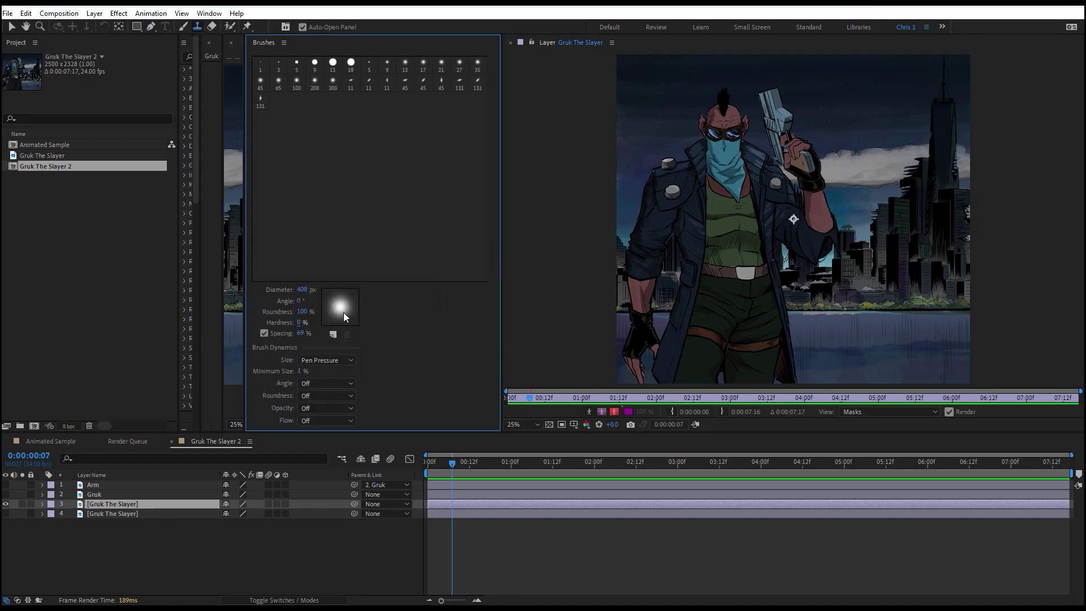
Clone night sky over the raised gun and the mohawk, and undo the strokes that duplicate the tower.
left_click(852, 101, "alt")
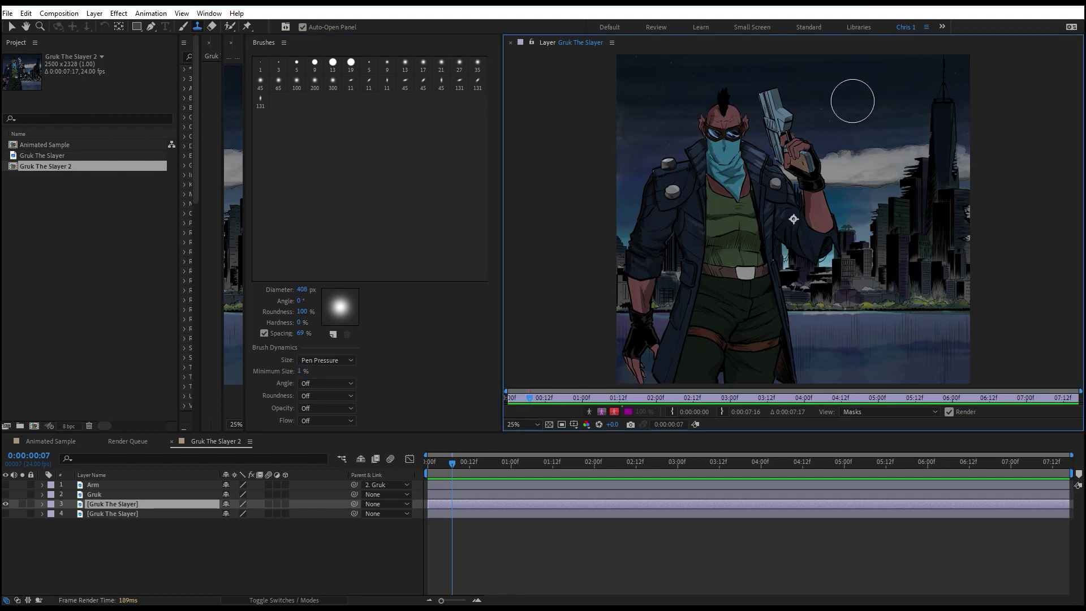
mouse_move(774, 113)
left_mouse_down()
mouse_move(769, 97)
mouse_move(785, 119)
mouse_move(776, 126)
mouse_move(762, 90)
mouse_move(791, 143)
left_mouse_up()
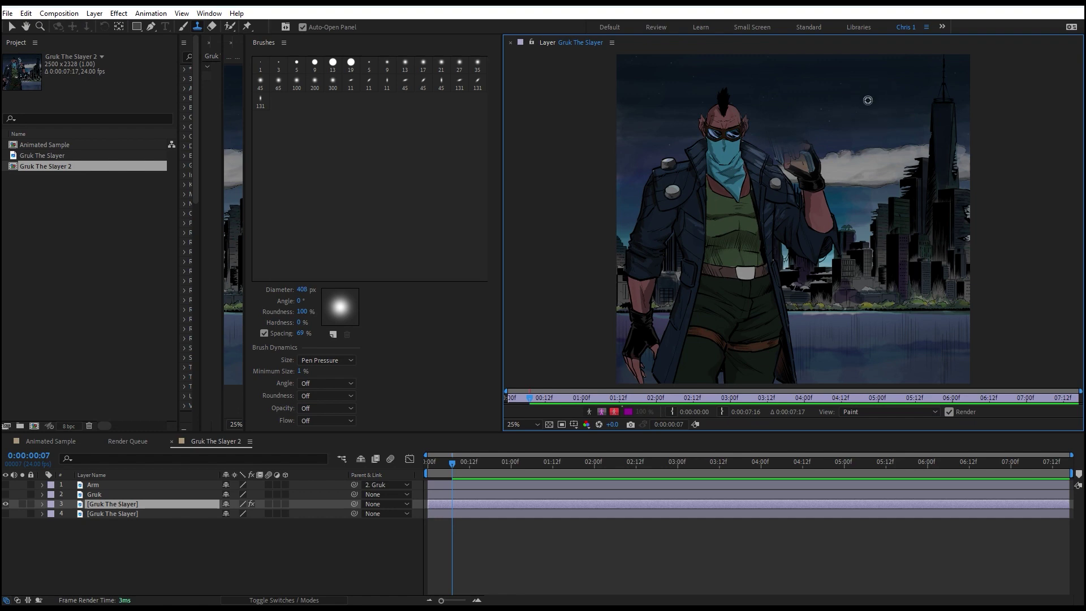
mouse_move(755, 122)
left_mouse_down()
mouse_move(719, 99)
mouse_move(728, 115)
mouse_move(730, 102)
mouse_move(784, 122)
mouse_move(765, 113)
mouse_move(782, 115)
mouse_move(770, 122)
mouse_move(798, 93)
left_mouse_up()
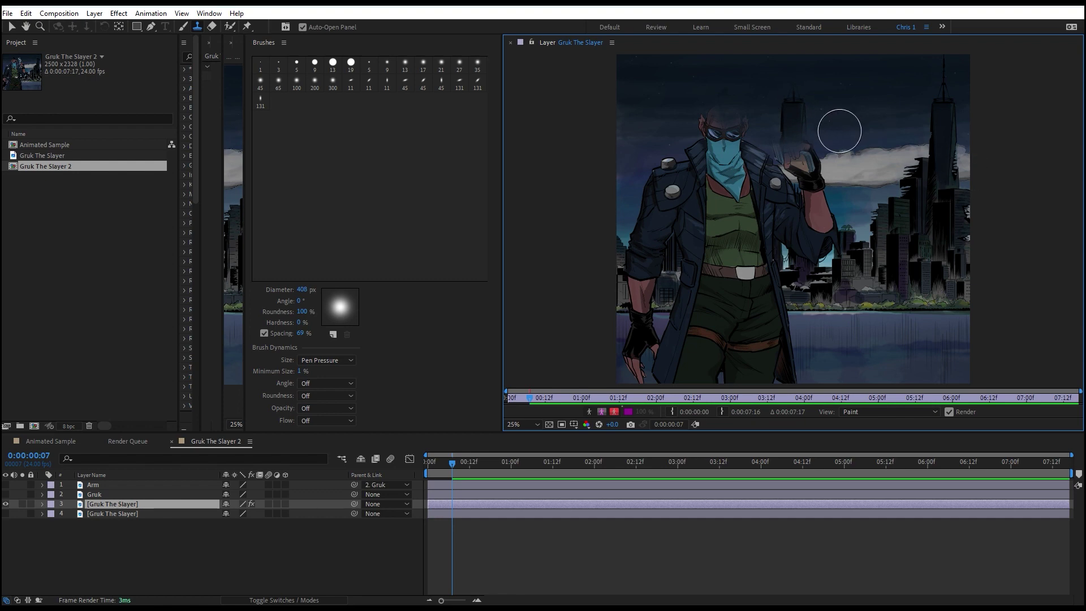
key("ctrl+z")
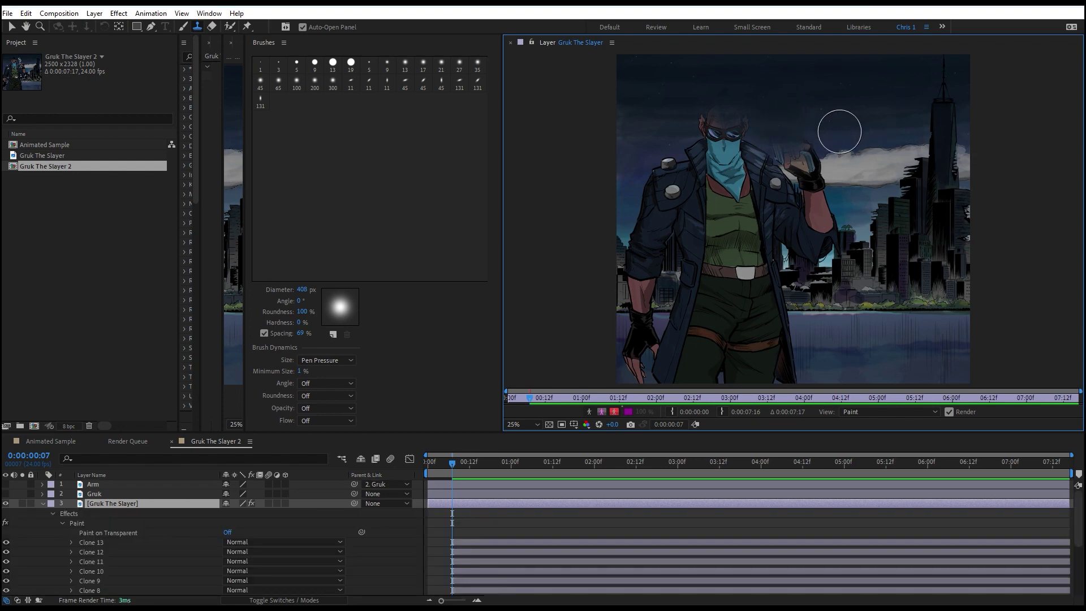
Clone more dark sky over the area where the gun barrel was, using a fresh sky sample.
left_click(865, 103, "alt")
left_click(771, 111)
left_click(776, 129)
left_click(781, 134)
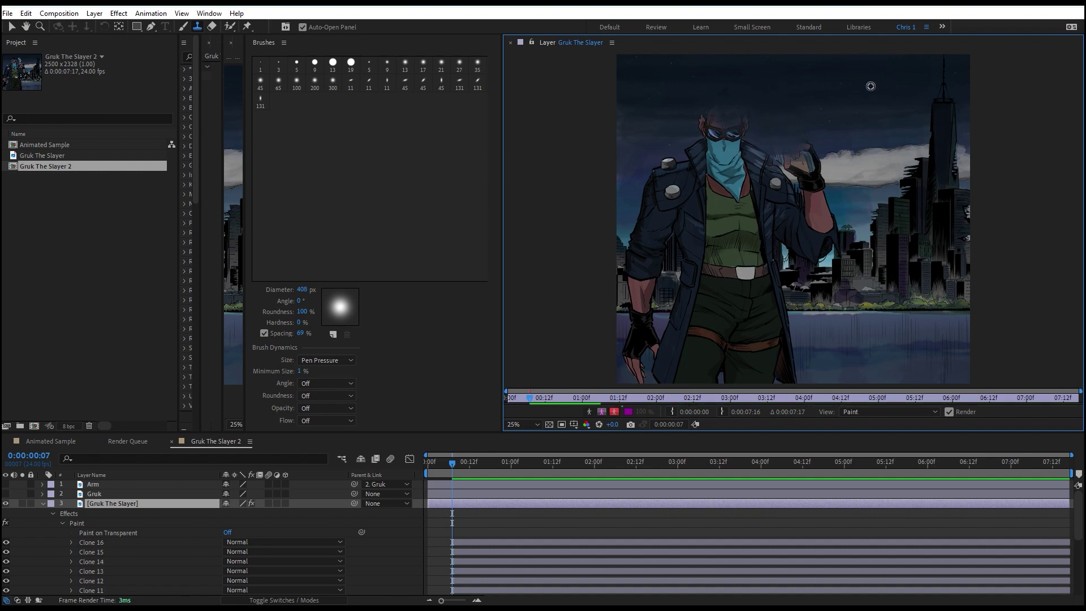
Clone dark sky over the character's head and face down to the scarf, resampling clean sky between strokes.
left_click(859, 113, "alt")
mouse_move(723, 83)
left_mouse_down()
mouse_move(715, 99)
mouse_move(745, 96)
mouse_move(710, 104)
mouse_move(715, 116)
left_mouse_up()
left_click(843, 99, "alt")
left_click(720, 120)
left_click(740, 124)
left_click(834, 109, "alt")
left_click(682, 151)
left_click(724, 128)
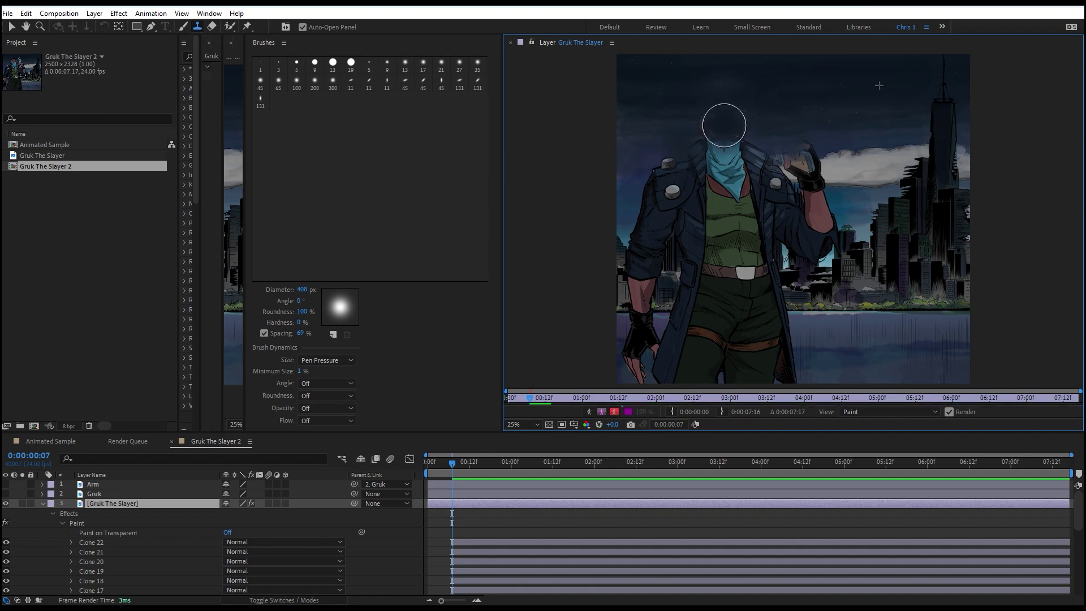
left_click(732, 136)
left_click(791, 132)
left_click(850, 114, "alt")
left_click(717, 129)
left_click(707, 131)
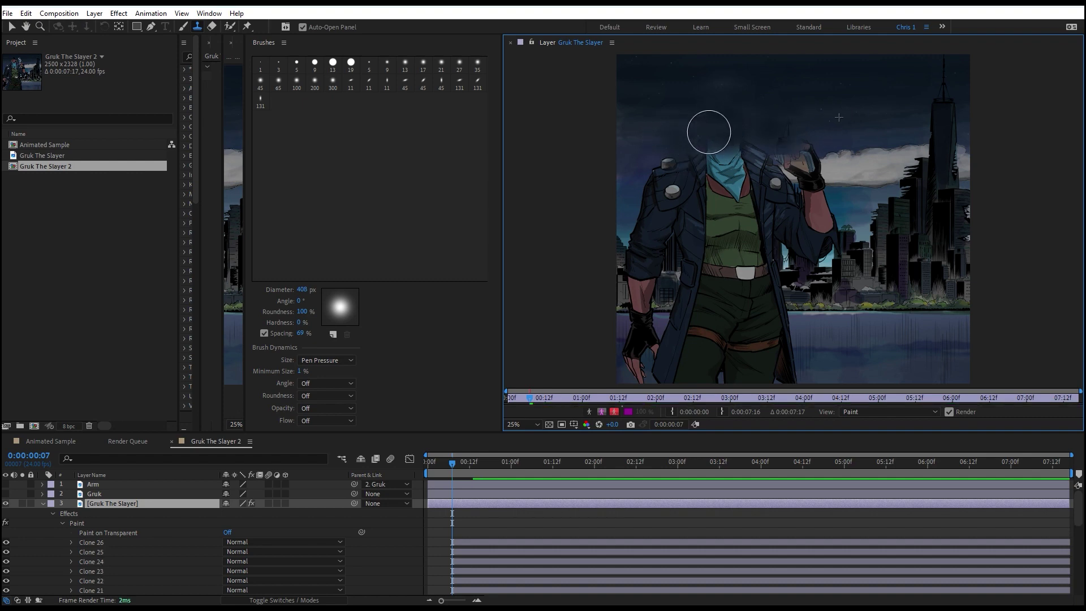
Clone dark sky over the gun grip, the upper part of the raised hand and the nearby collar.
left_click(863, 106, "alt")
left_click(800, 155)
left_click(810, 147)
left_click(796, 129)
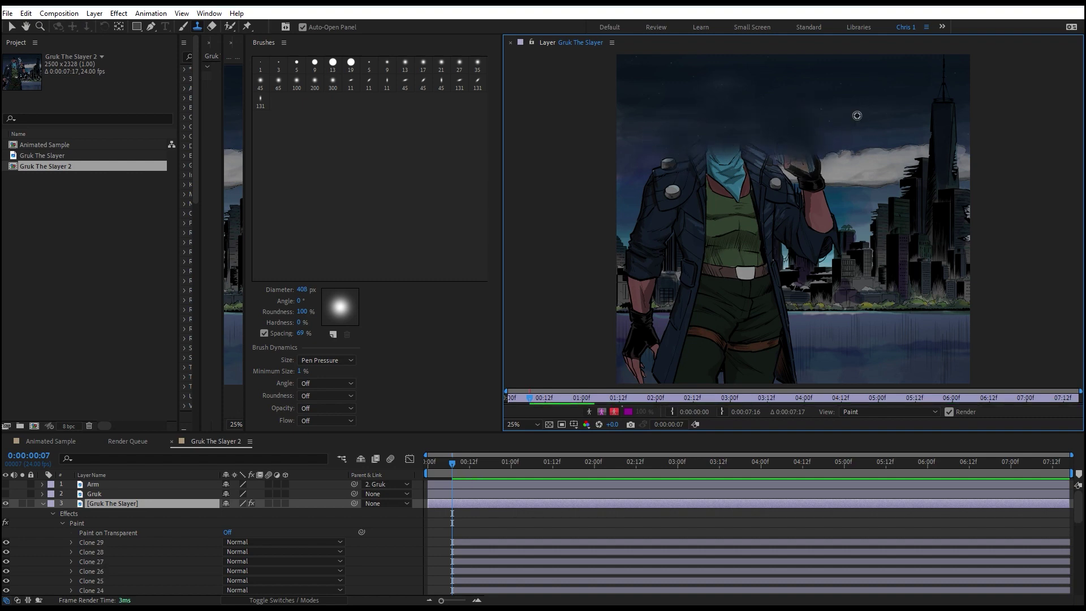
left_click(858, 116, "alt")
left_click(791, 135)
left_click(782, 140)
left_click(867, 104, "alt")
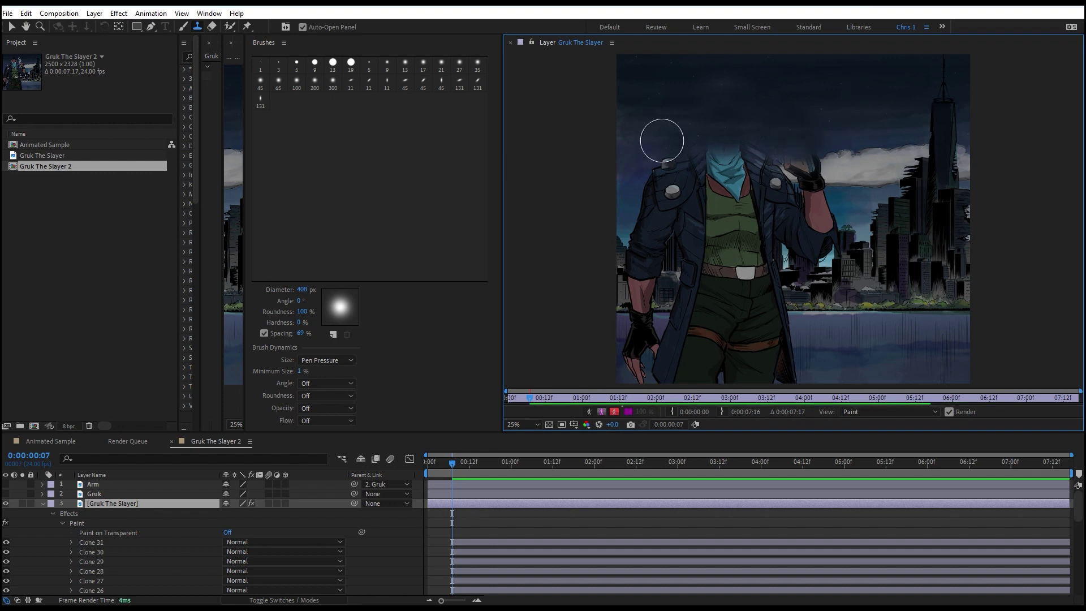
Clone sky over the lowered arm's shoulder studs and coat top, and over the area beside the raised hand.
left_click(657, 165)
left_click(670, 170)
left_click(861, 108, "alt")
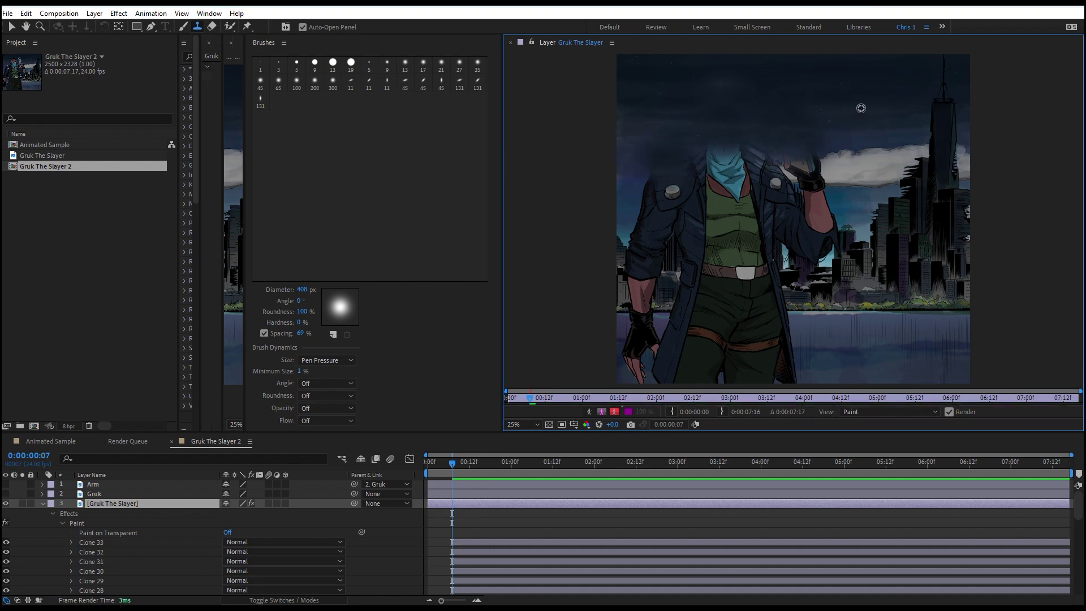
left_click(691, 163)
left_click(664, 175)
left_click(859, 115, "alt")
left_click(785, 167)
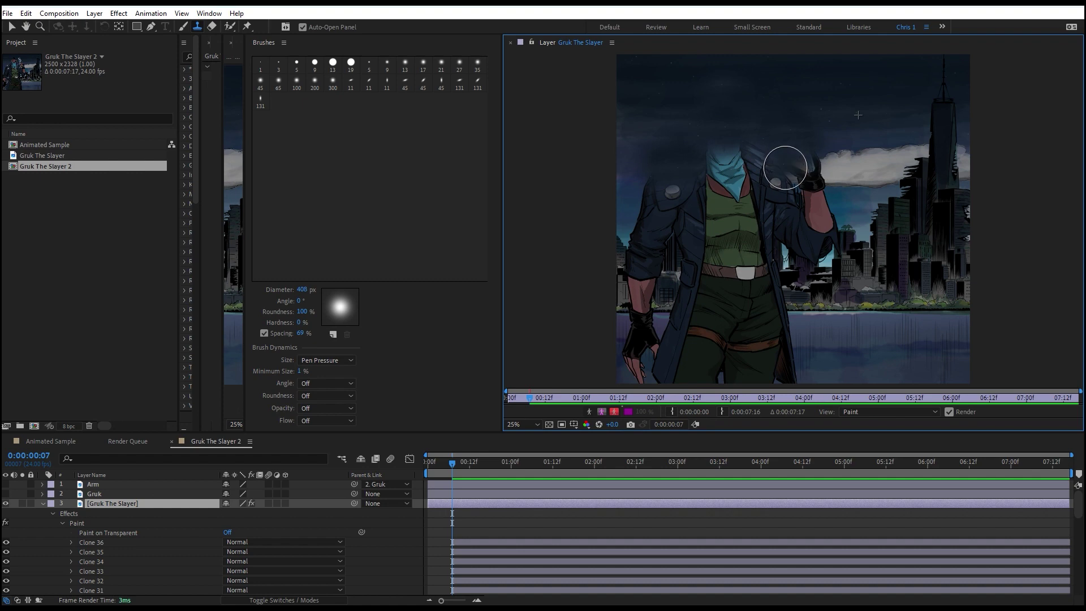
left_click_drag(657, 148, 655, 177)
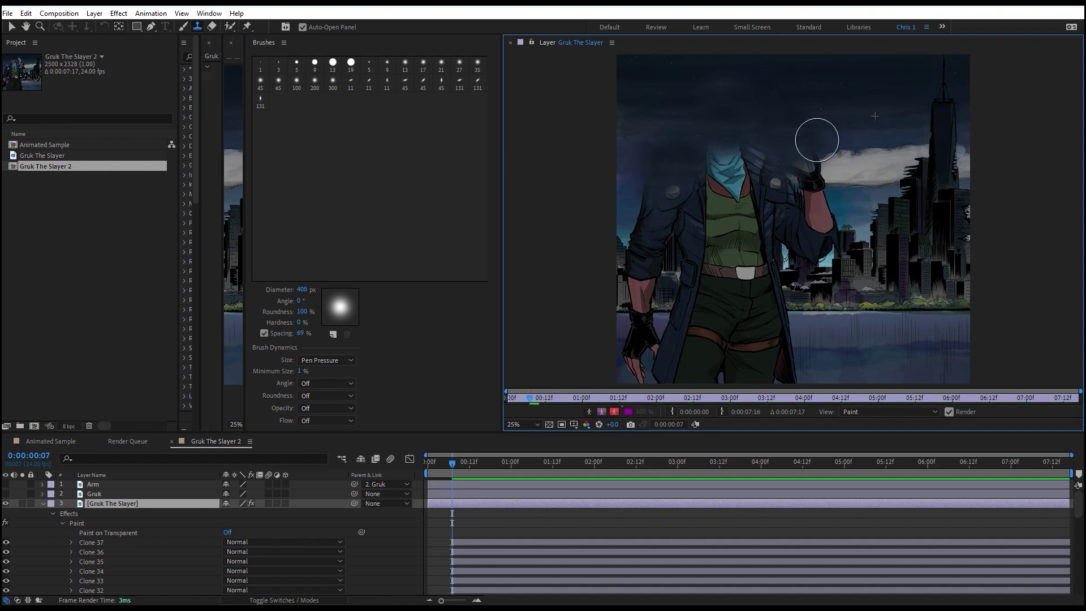
Clone dark sky over the scarf and the remaining shoulder stud above the lowered arm.
left_click(727, 168)
left_click(846, 111, "alt")
left_click(657, 189)
left_click(674, 187)
left_click(697, 180)
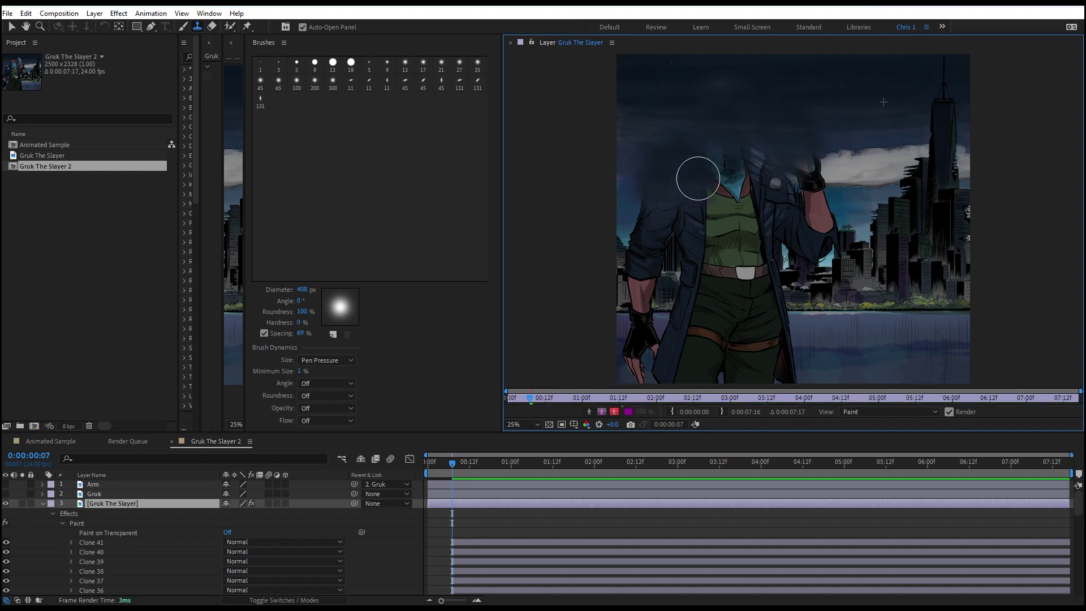
Clone sky over the lowered arm's upper sleeve and blend the patched sky around the shoulder and image edge.
left_click(857, 119, "alt")
left_click(649, 212)
left_click(646, 211)
left_click(641, 205)
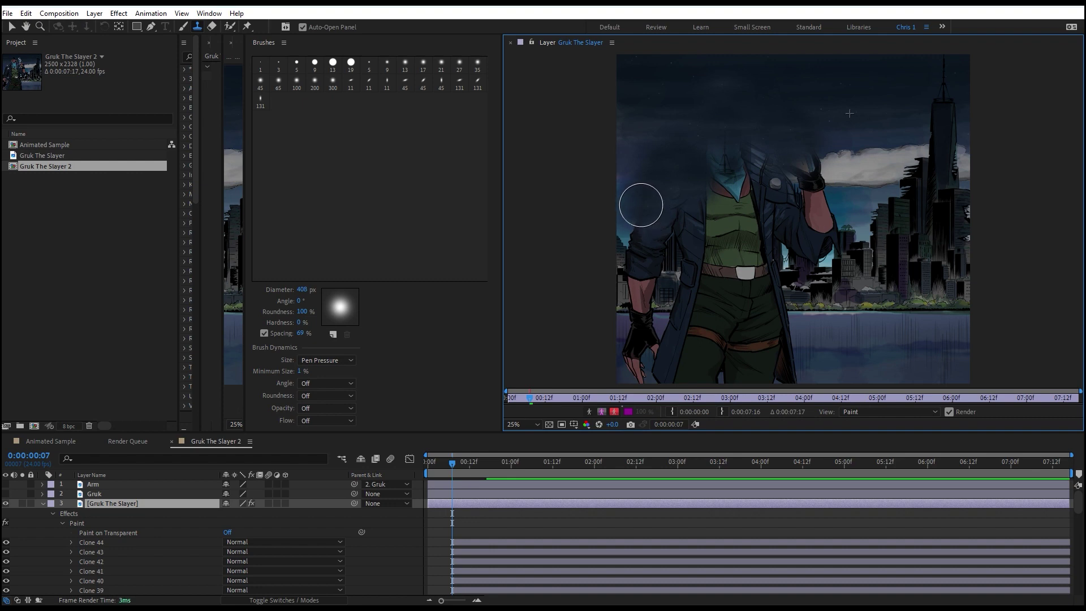
left_click(866, 118, "alt")
left_click(669, 129)
left_click(718, 153)
left_click(615, 156)
left_click(613, 139)
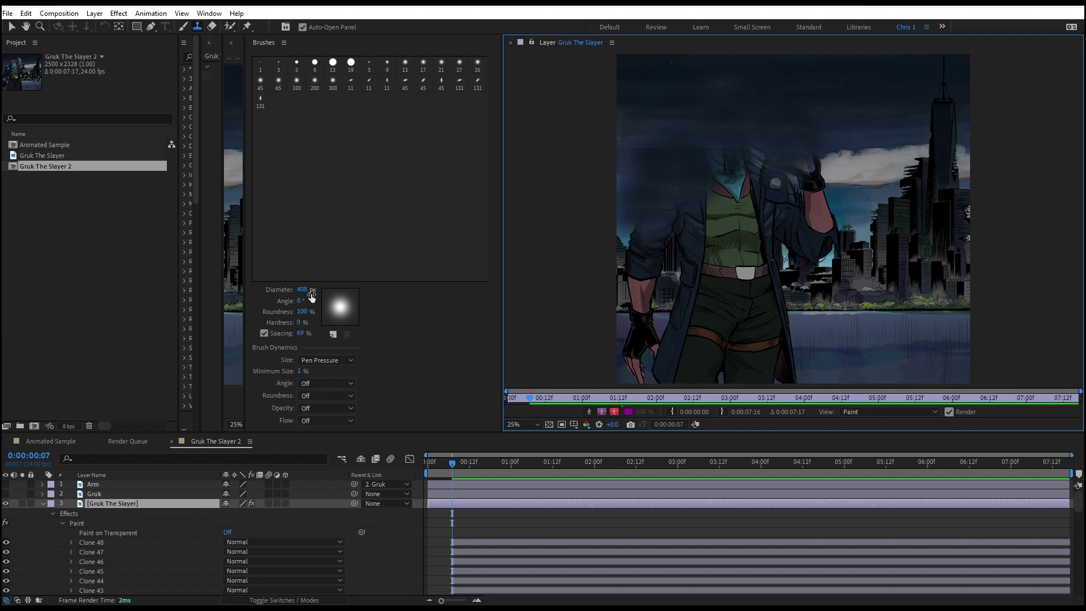
Reduce the clone brush diameter to 178 px and clone cloud and sky over the raised hand, forearm and elbow.
left_click_drag(302, 291, 287, 299)
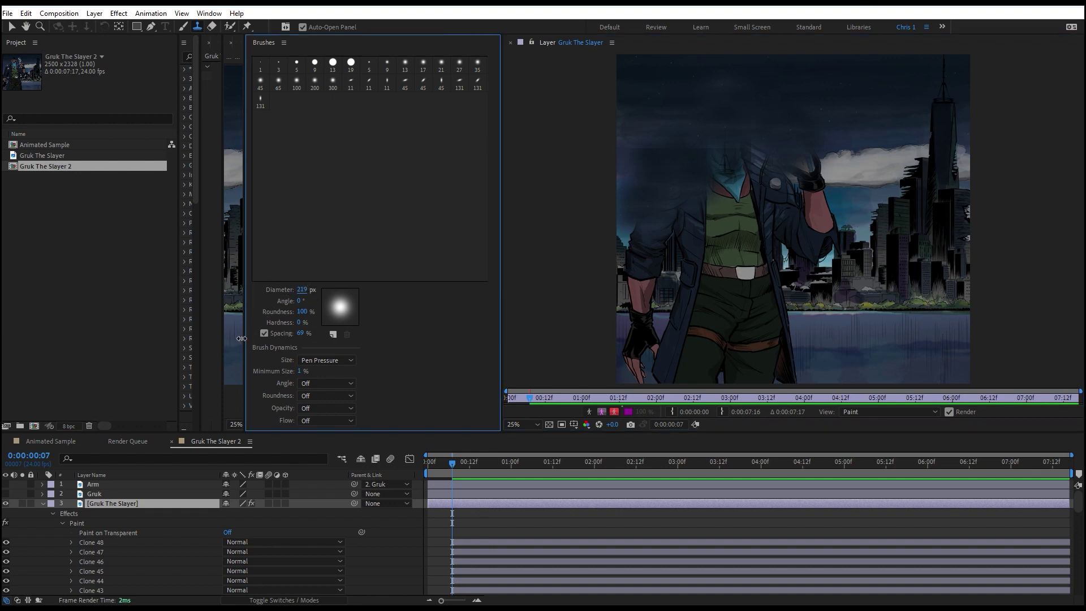
left_click(856, 205, "alt")
left_click(832, 226)
left_click_drag(835, 172, 807, 171)
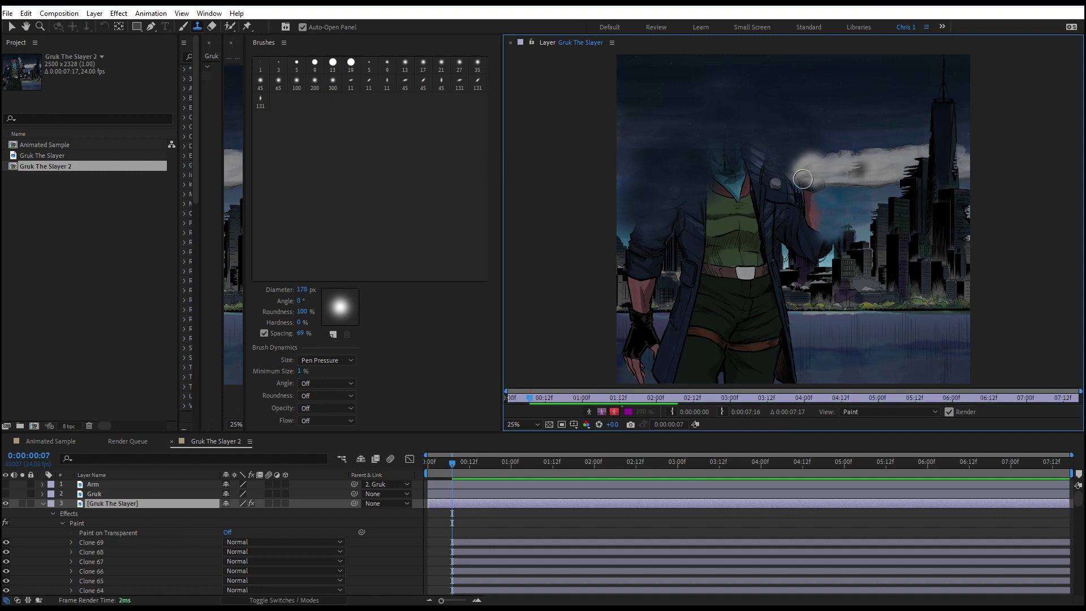
left_click(846, 169)
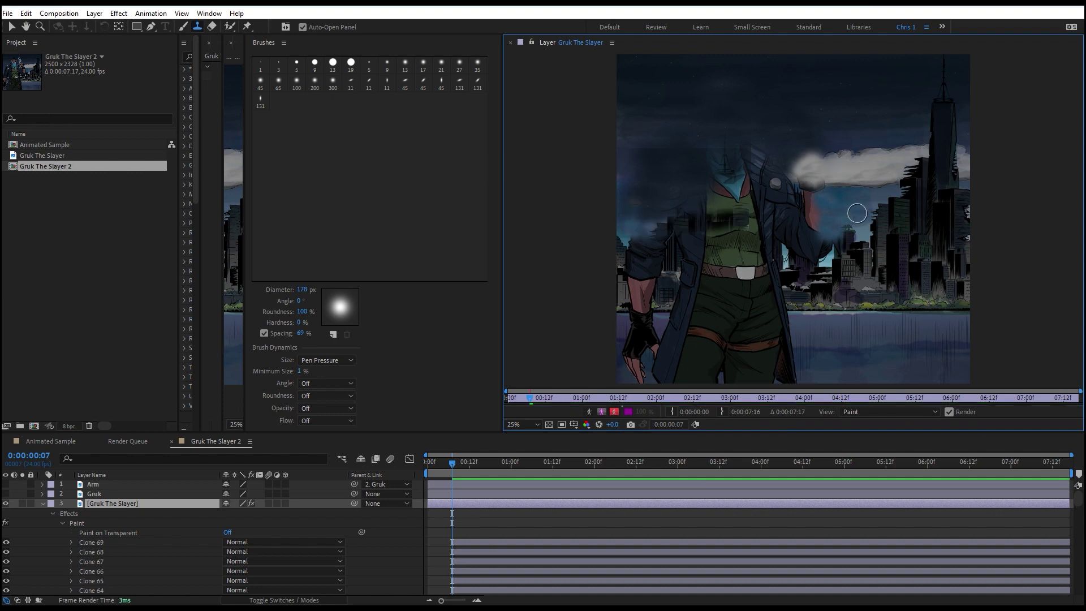
Clone skyline and water over the raised elbow, lowered arm and legs, and touch up the coat side with a 157 px brush.
mouse_move(858, 214)
left_mouse_down()
mouse_move(816, 210)
mouse_move(808, 184)
mouse_move(775, 356)
mouse_move(1069, 364)
left_mouse_up()
mouse_move(702, 314)
left_mouse_down()
mouse_move(655, 368)
mouse_move(645, 280)
left_mouse_up()
left_click_drag(640, 336, 726, 374)
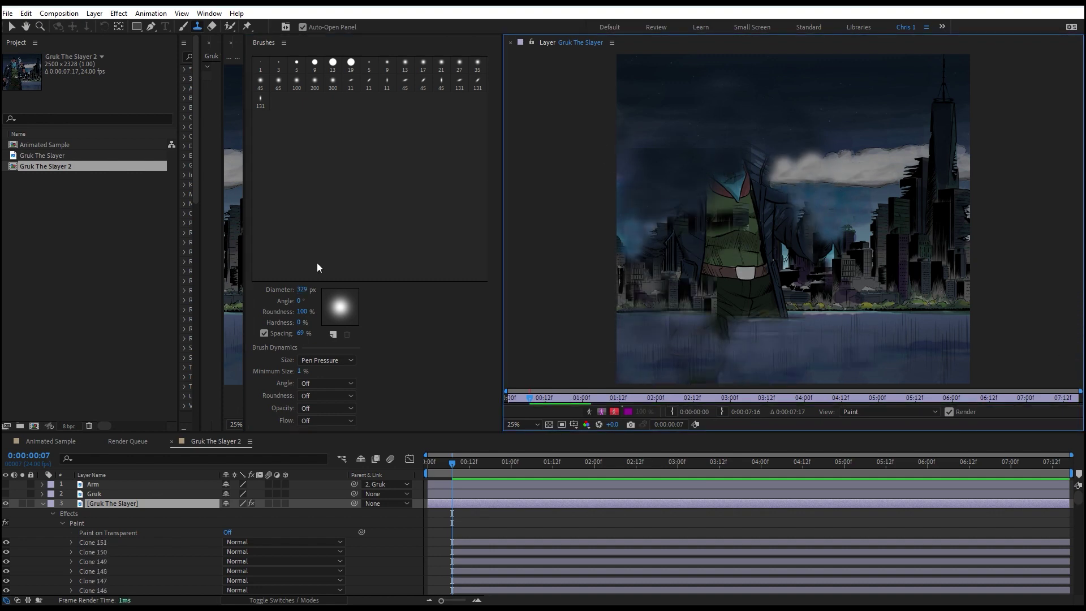
left_click_drag(302, 290, 205, 289)
left_click_drag(806, 227, 783, 198)
Bring the composition viewer back to a large size and move the current time to 0:00:00:14.
key("Page_Down")
key("Page_Down")
key("Page_Down")
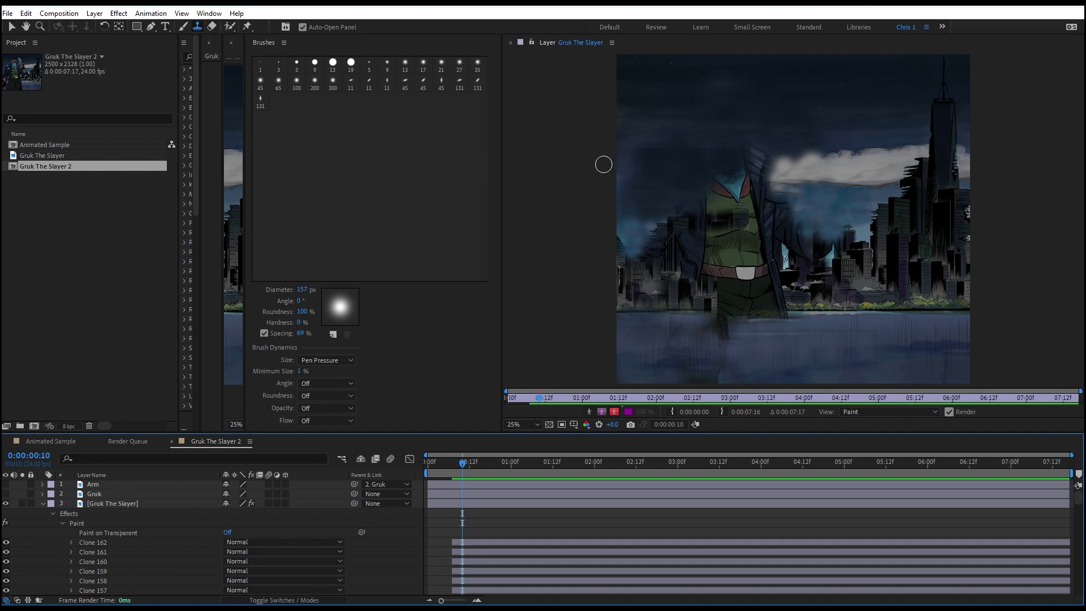
left_click_drag(503, 154, 826, 154)
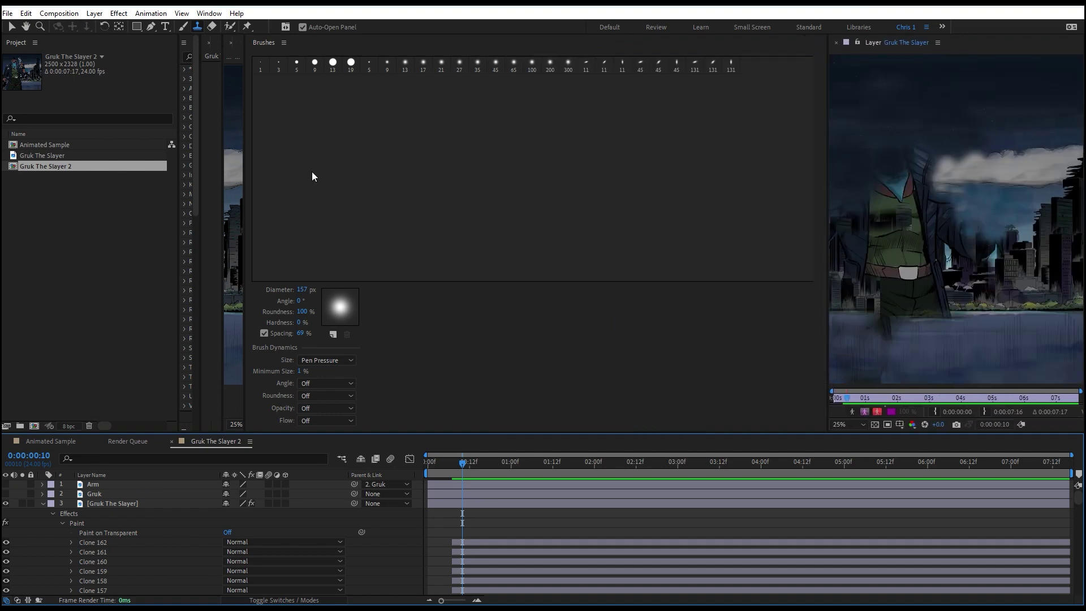
mouse_move(245, 173)
left_mouse_down()
mouse_move(849, 187)
mouse_move(1021, 212)
left_mouse_up()
left_click_drag(464, 463, 477, 462)
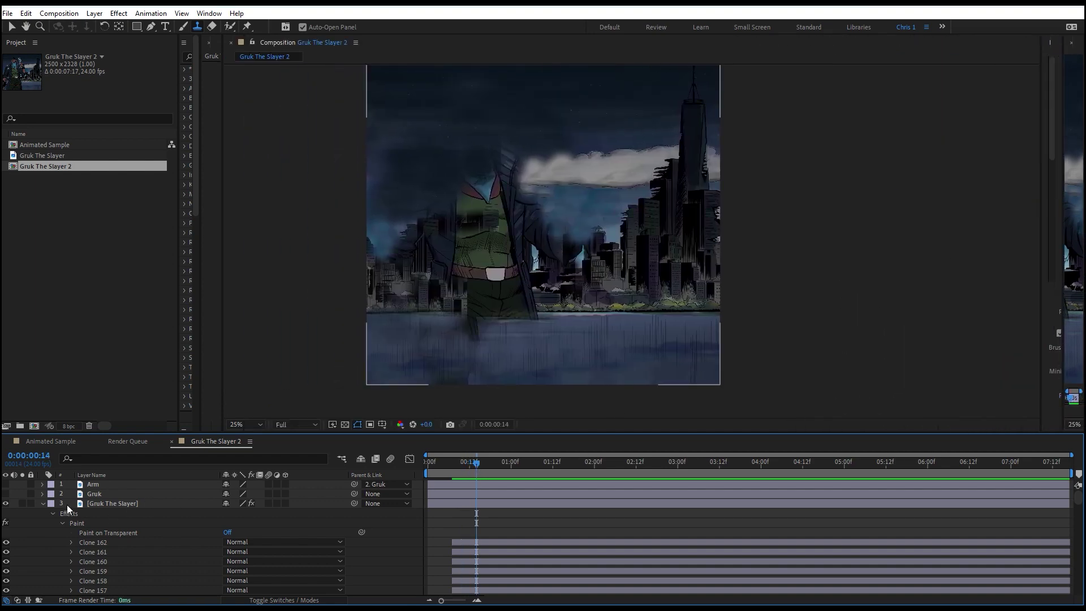
Make the Gruk and Arm layers visible again over the cloned background.
left_click(95, 494)
left_click(6, 495)
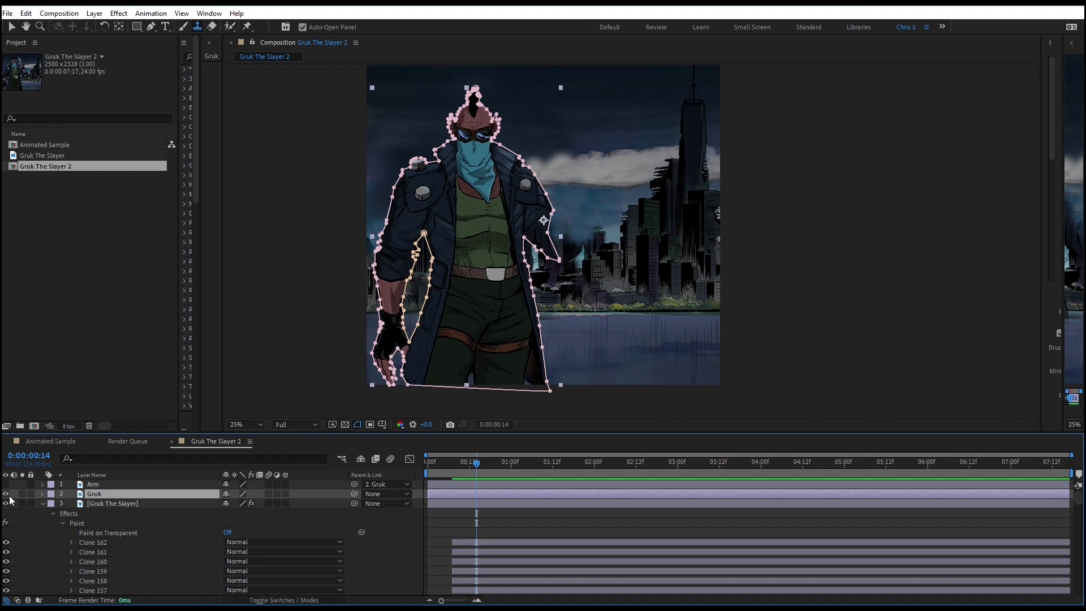
left_click(6, 484)
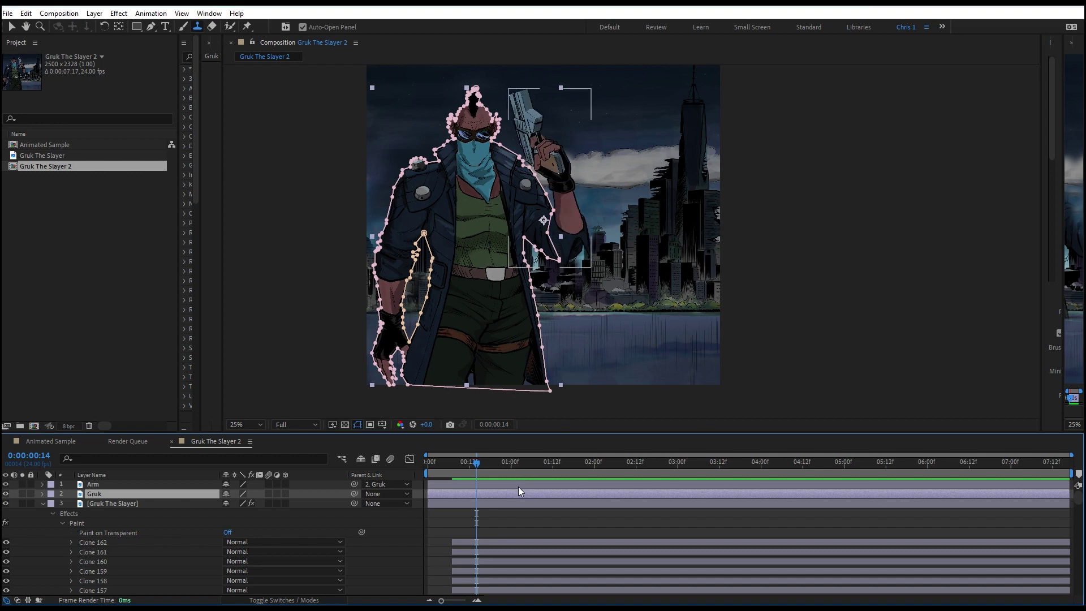
left_click(528, 524)
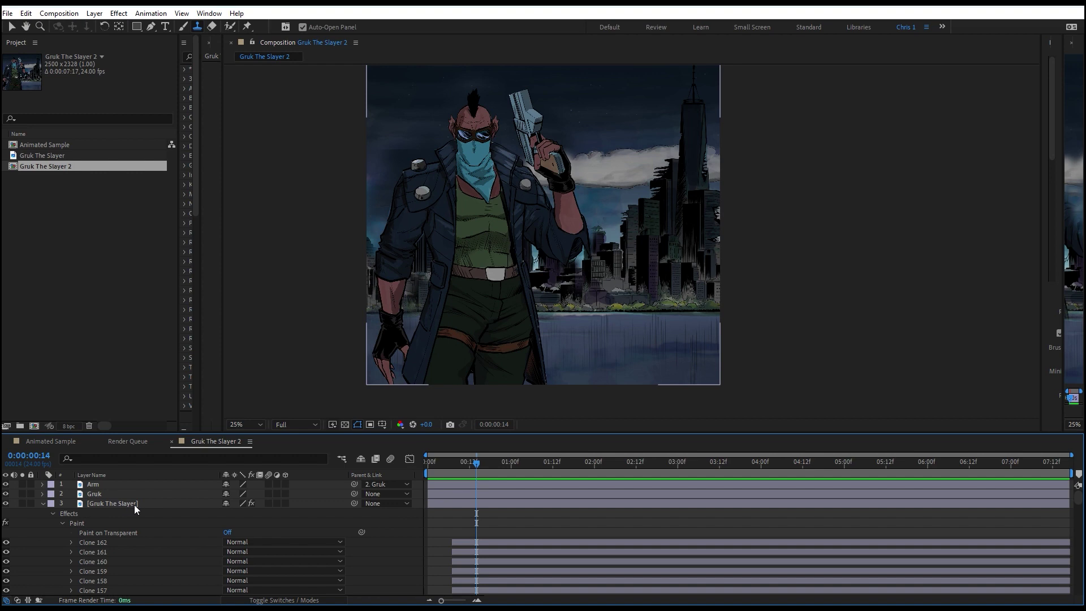
Slide the cloned background layer earlier so its clone strokes already cover the composition's first frame.
left_click(461, 465)
left_click(456, 467)
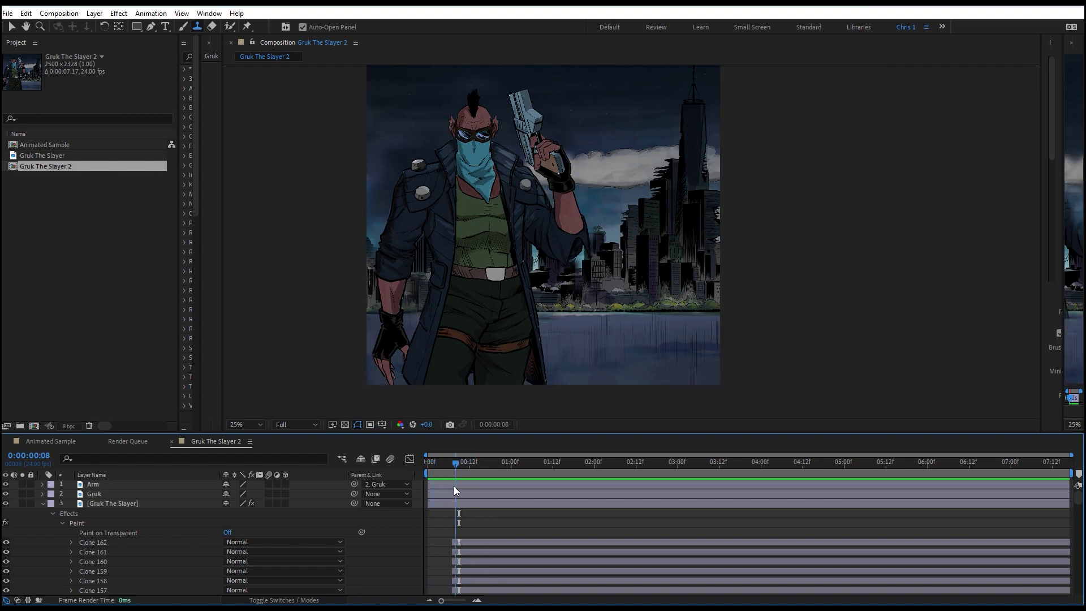
key("Page_Down")
key("Page_Down")
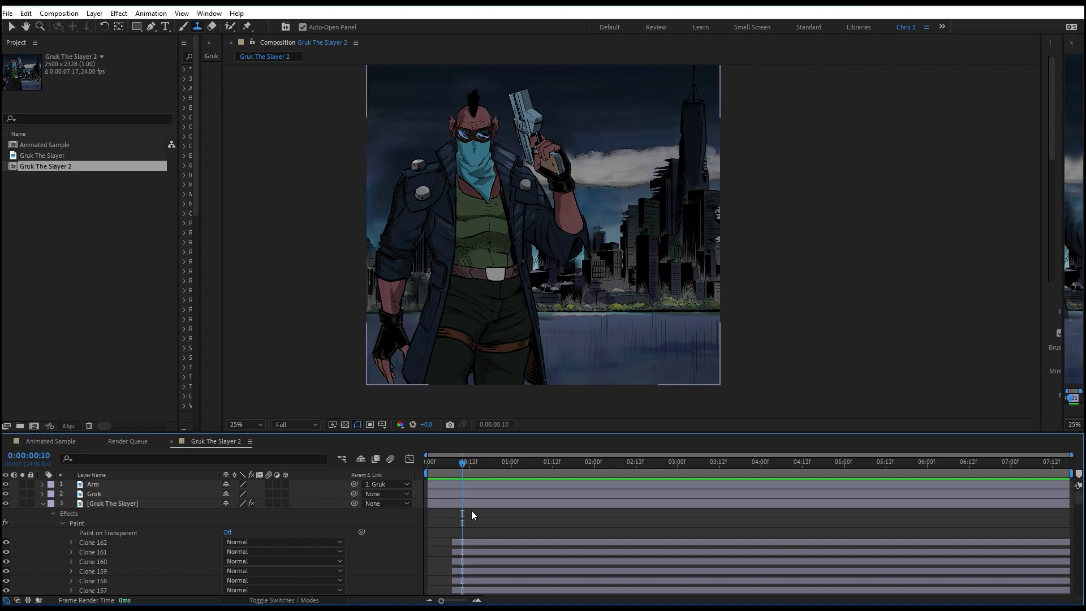
left_click_drag(509, 505, 457, 503)
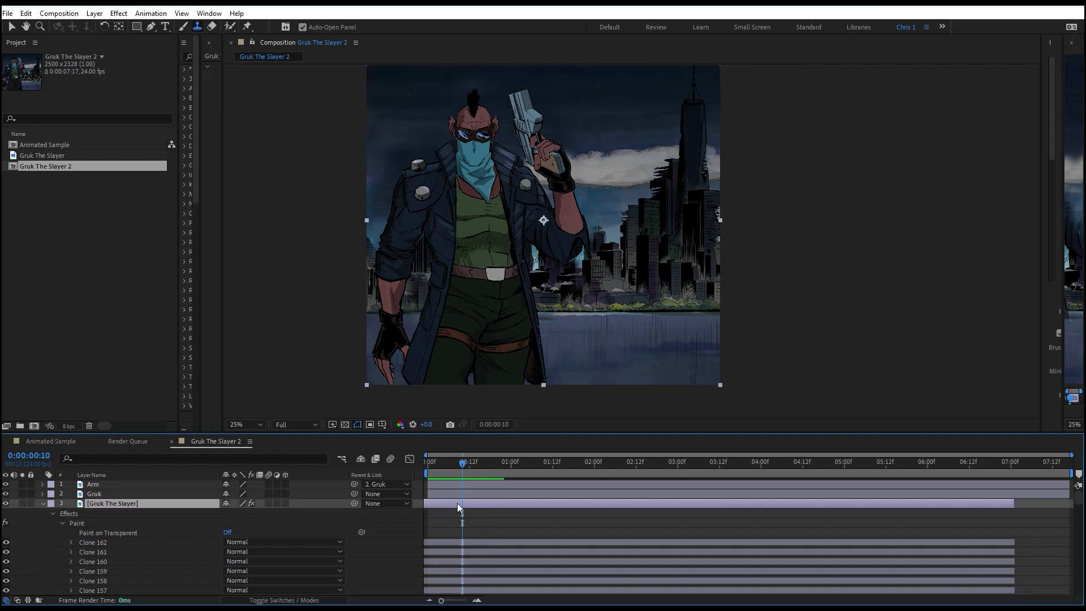
left_click(444, 464)
Collapse the background layer's Paint effect and its list of clone strokes.
left_click(450, 542)
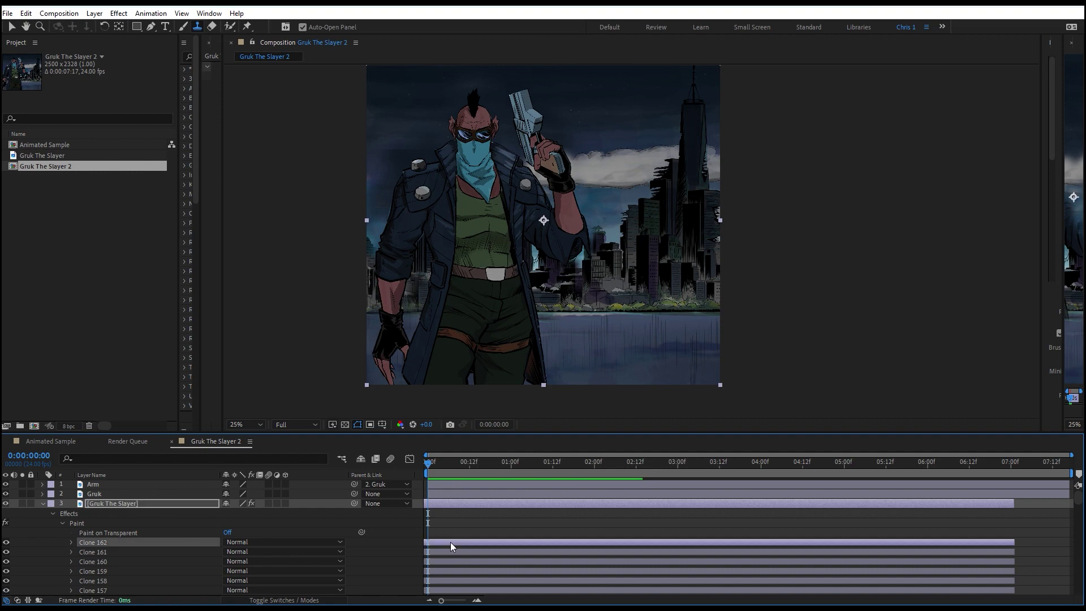
left_click(453, 551)
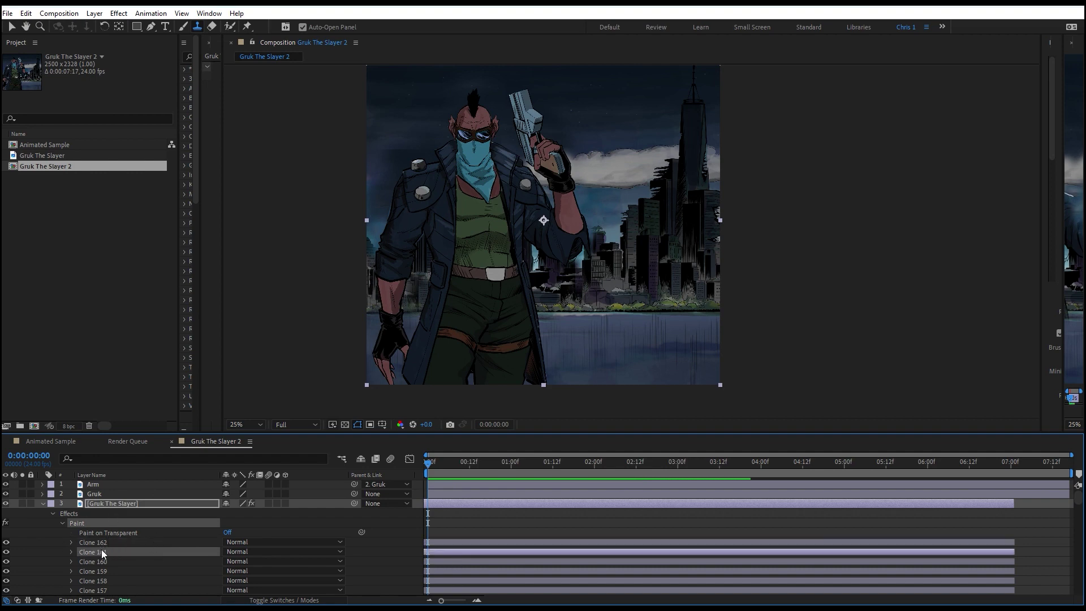
left_click(77, 540)
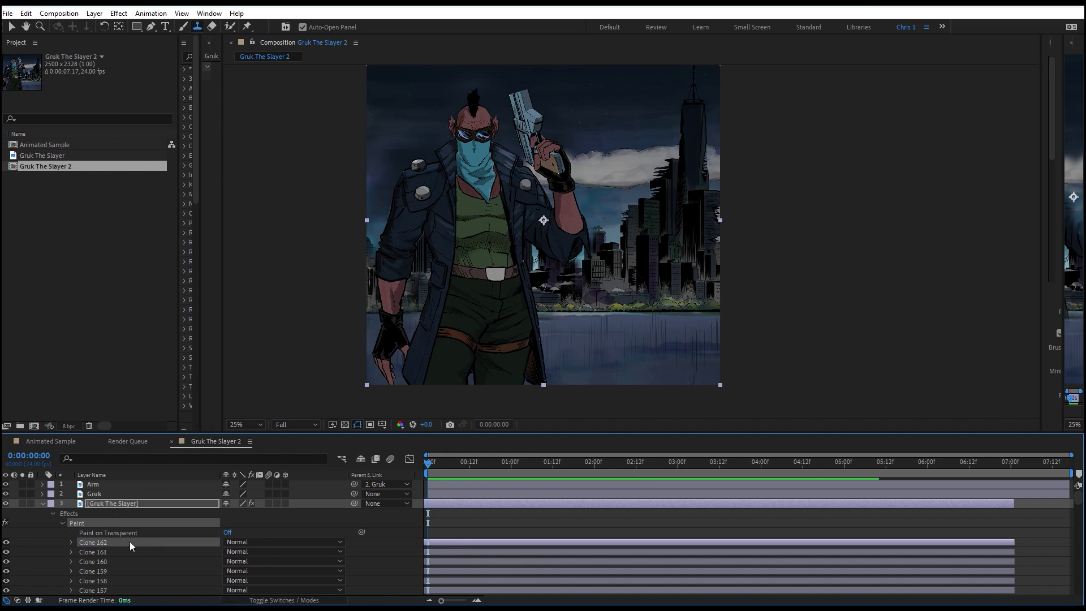
left_click(54, 513)
key("u")
Set the Arm layer's rotation to 5° with the current time at 0:00:00:19.
left_click_drag(469, 464, 494, 476)
left_click(100, 487)
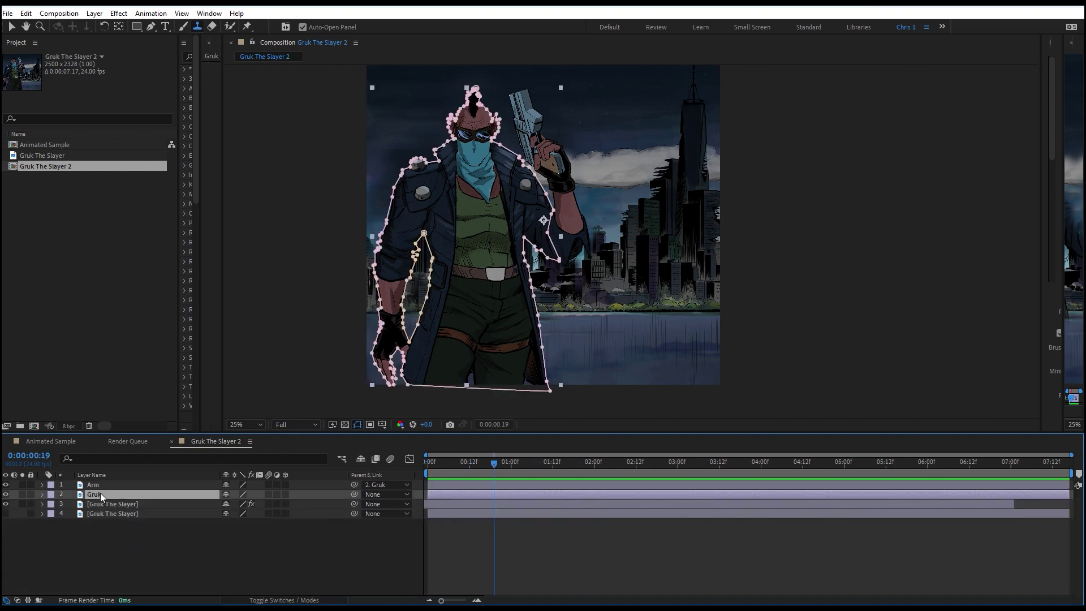
key("r")
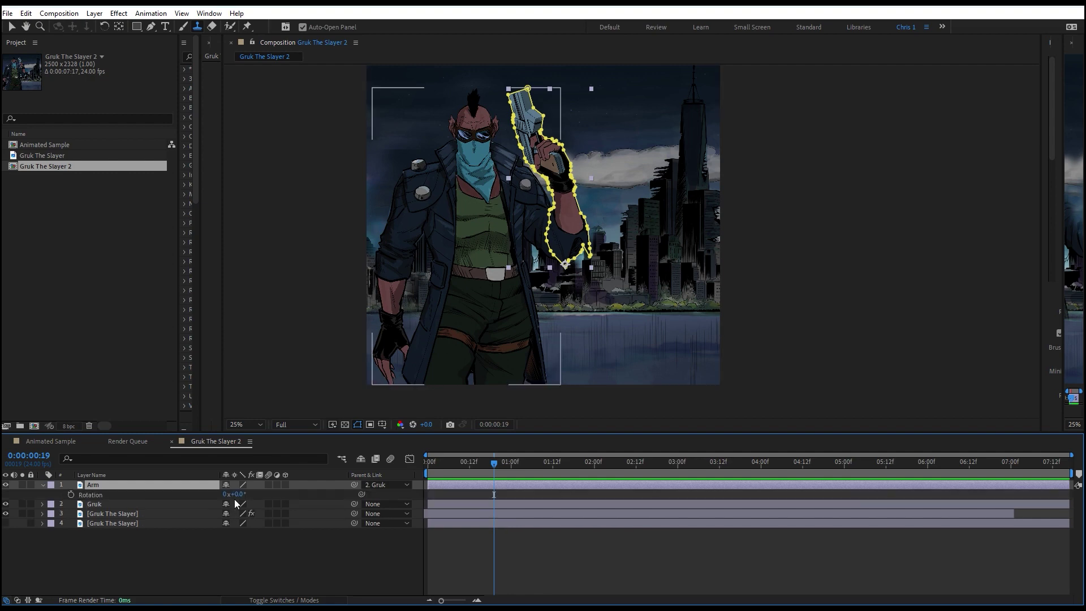
left_click_drag(235, 494, 247, 496)
left_click(304, 568)
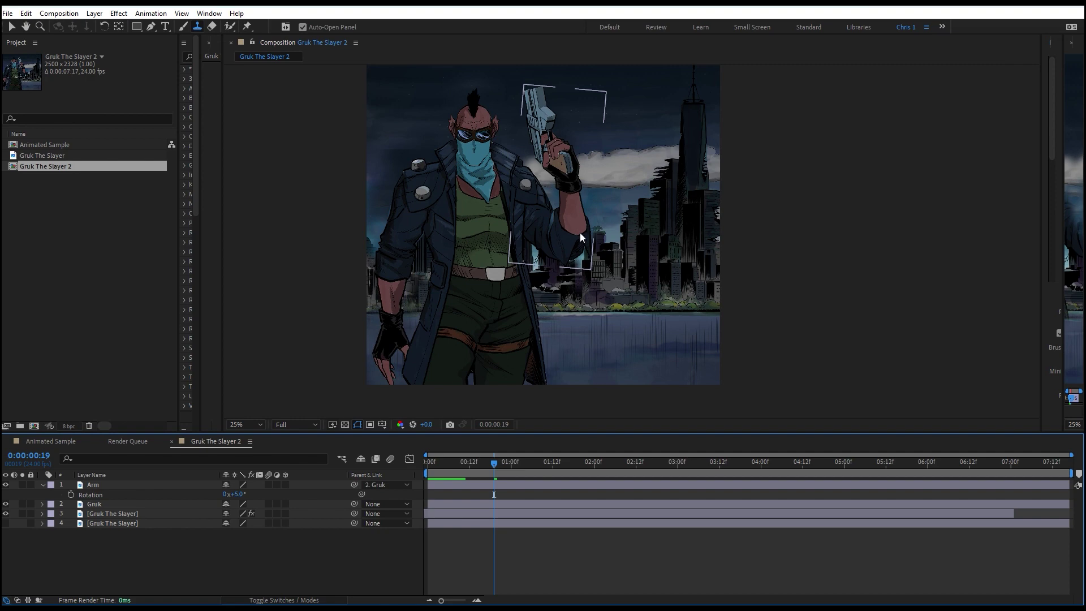
Turn the Arm, Gruk and cloned background layers into 3D layers.
left_click(95, 484)
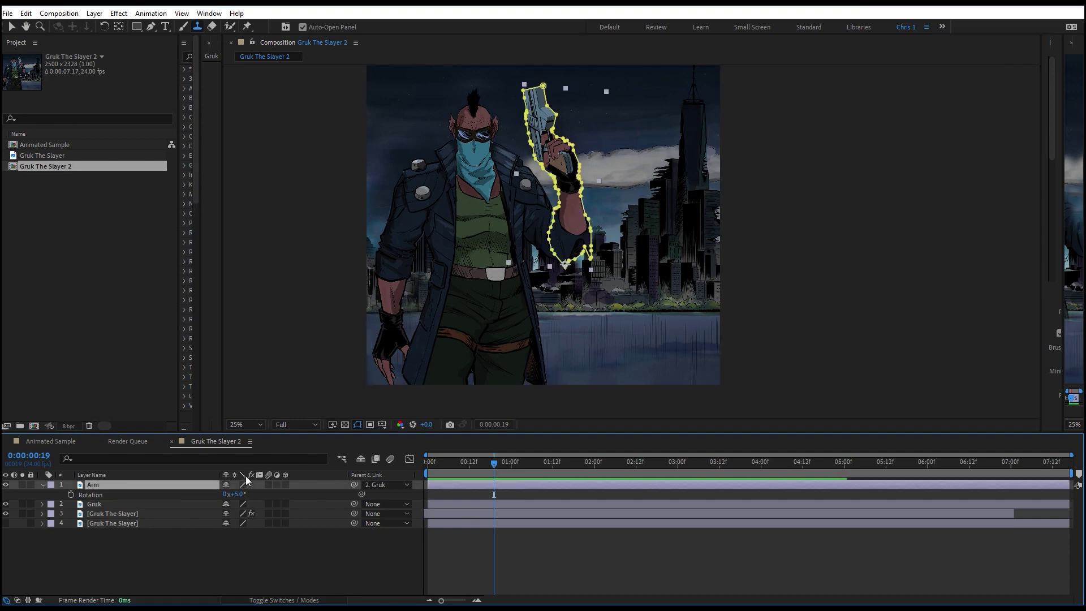
left_click(286, 484)
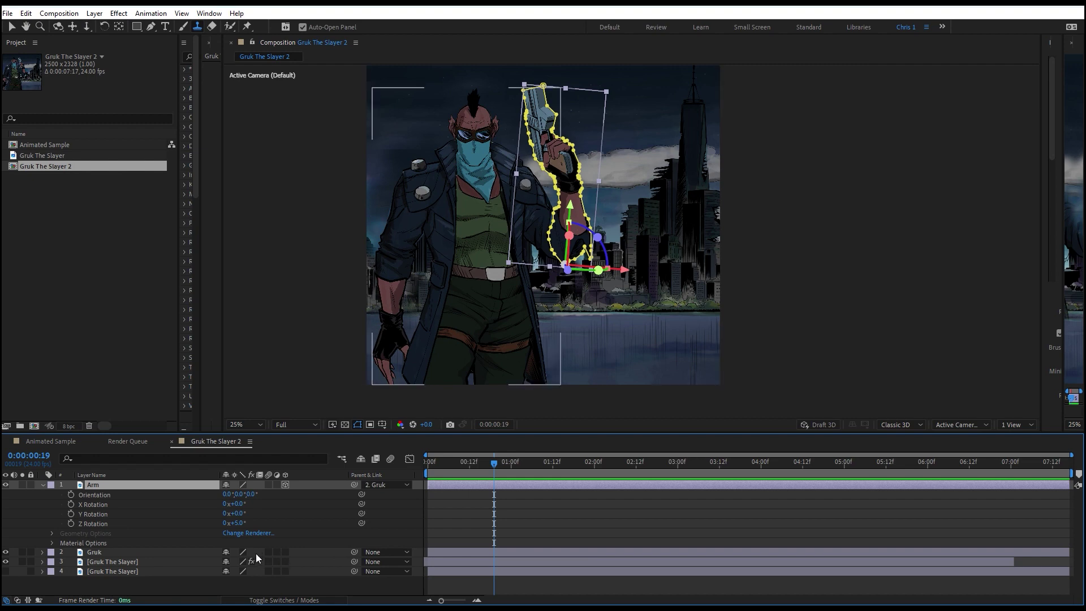
left_click(96, 553)
left_click(238, 564, "shift")
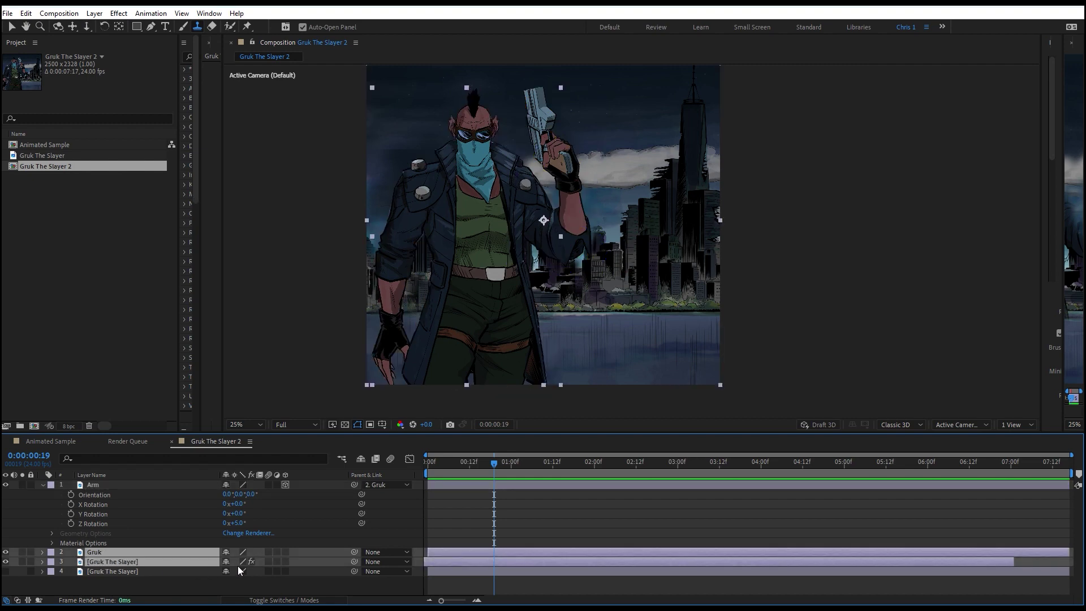
left_click(286, 561)
Collapse the Arm layer's properties and delete the hidden original Gruk The Slayer layer at the bottom of the stack.
left_click(105, 572)
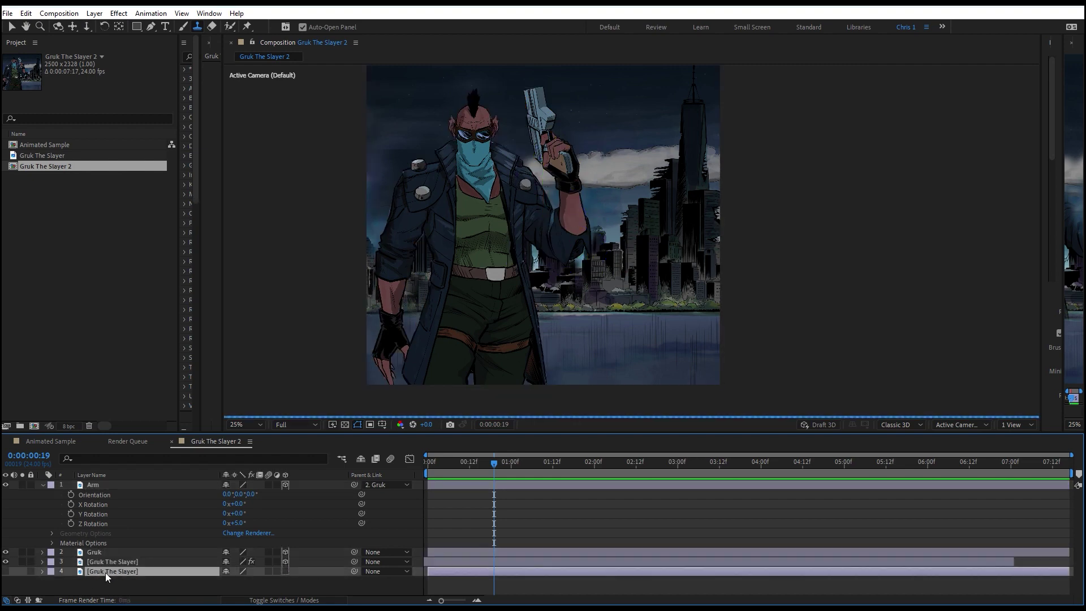
left_click(43, 485)
left_click(103, 503)
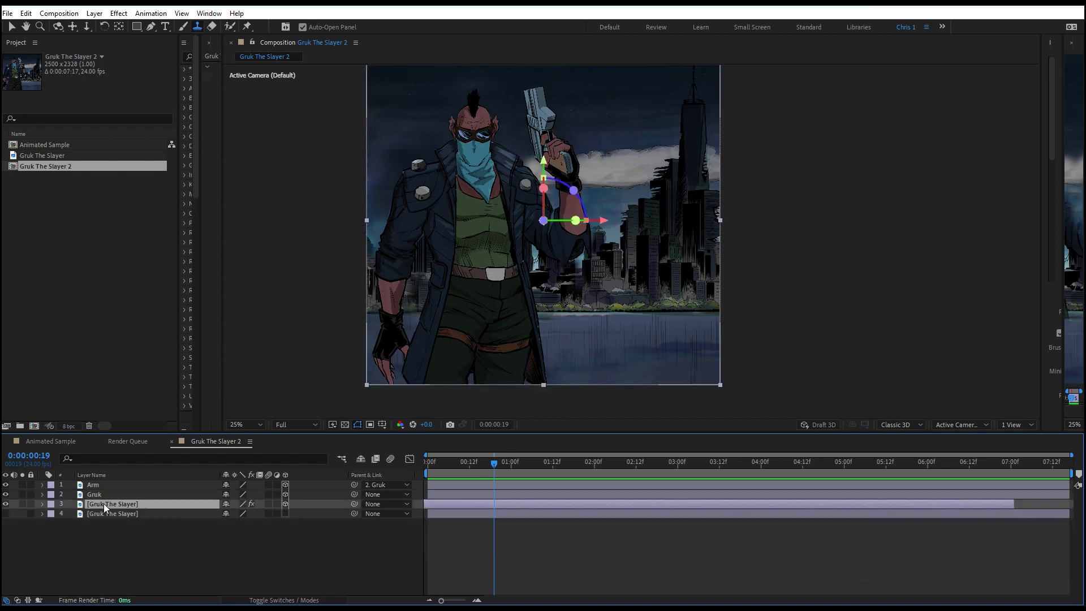
left_click(109, 514)
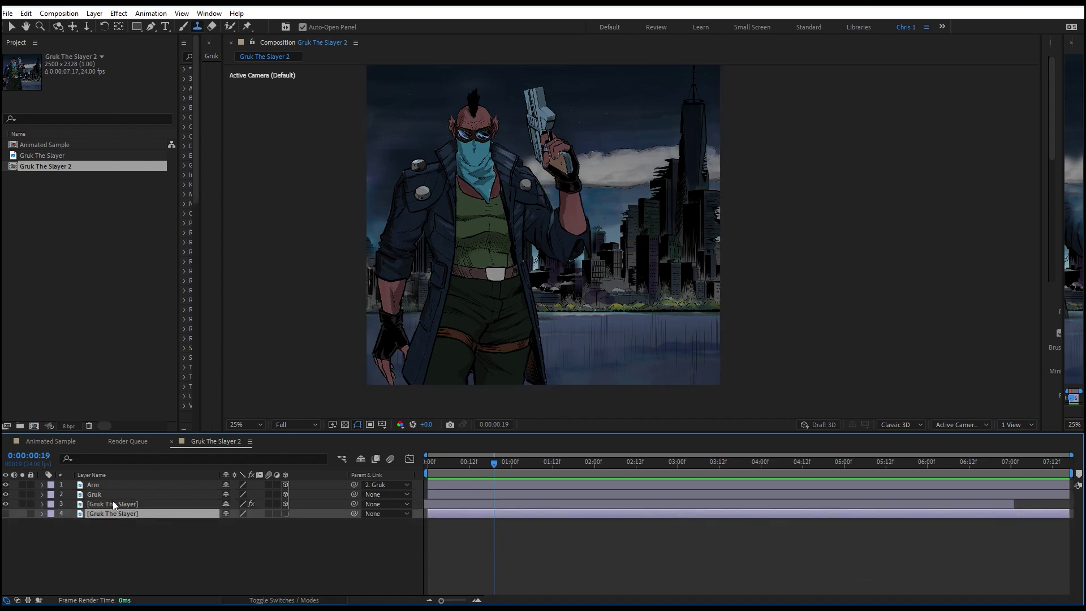
key("Delete")
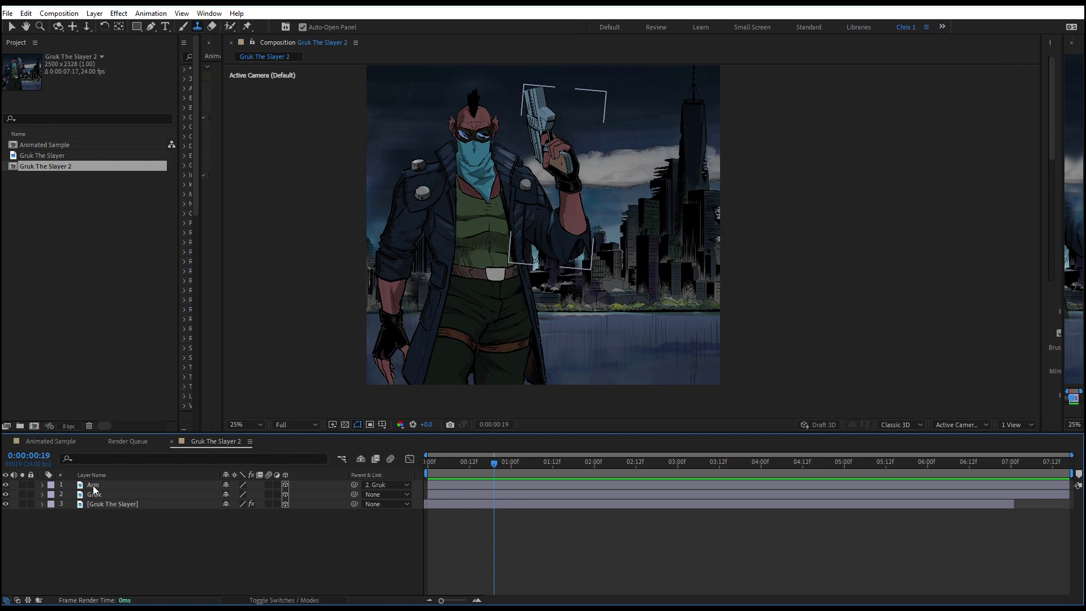
Add a two-node camera with its default settings and place it at the top of the layer stack.
left_click(104, 505)
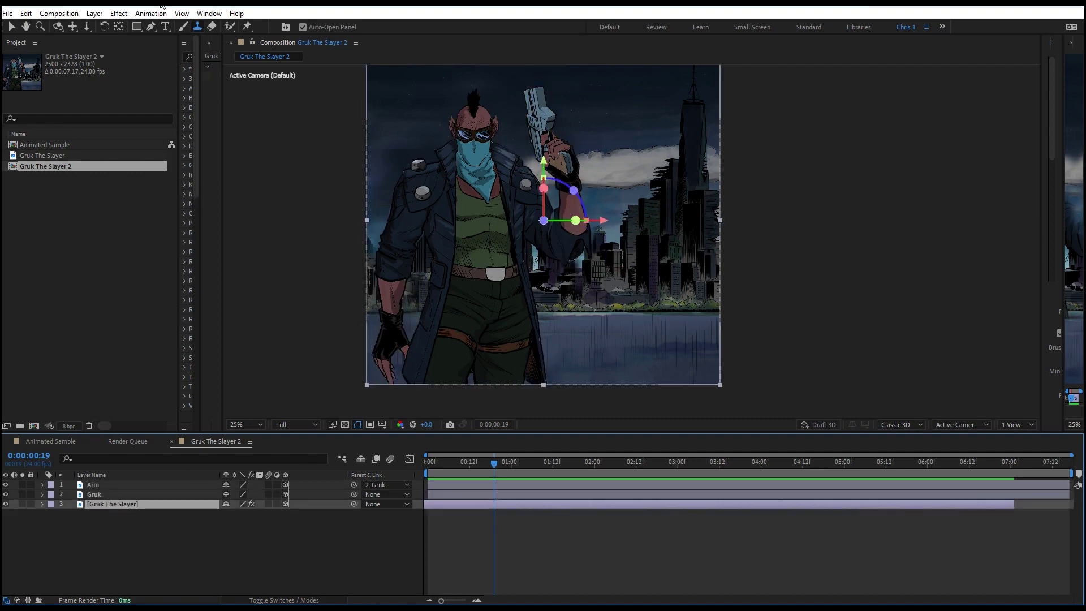
left_click(95, 13)
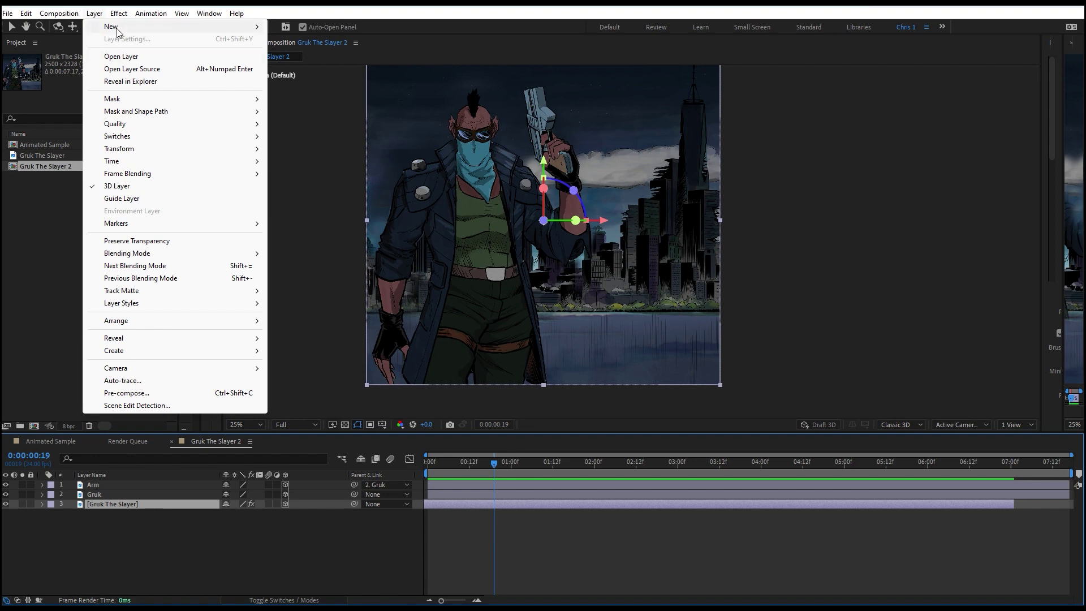
mouse_move(169, 27)
left_click(374, 63)
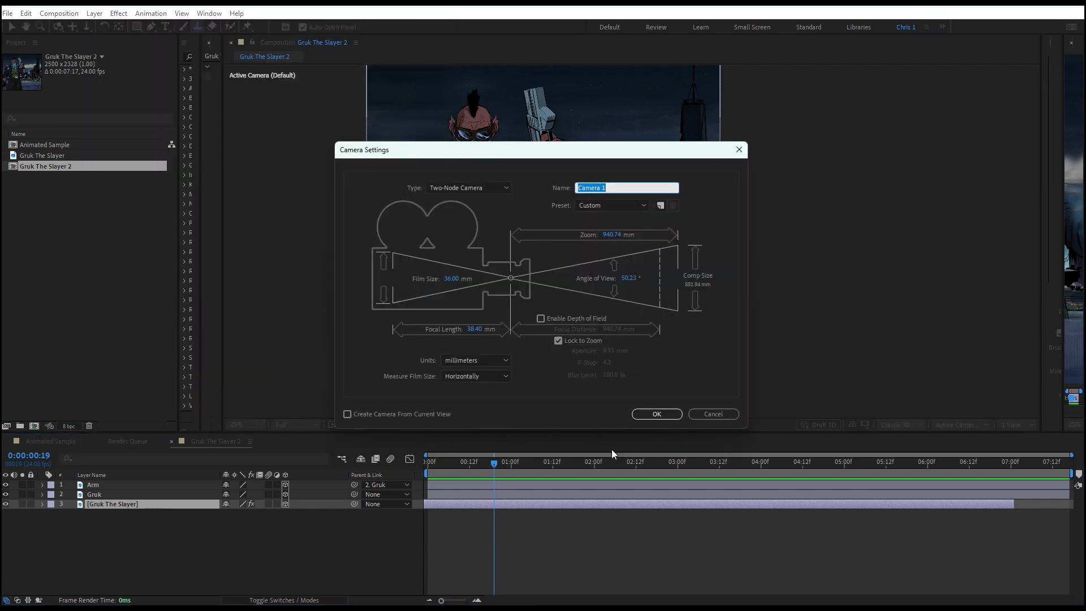
left_click(656, 415)
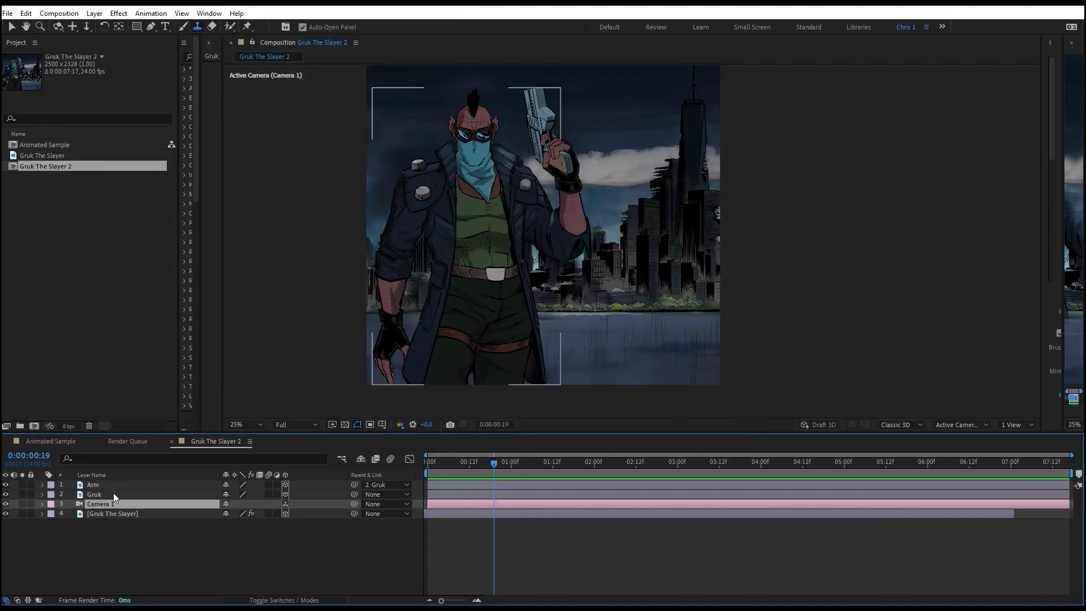
left_click_drag(111, 506, 110, 482)
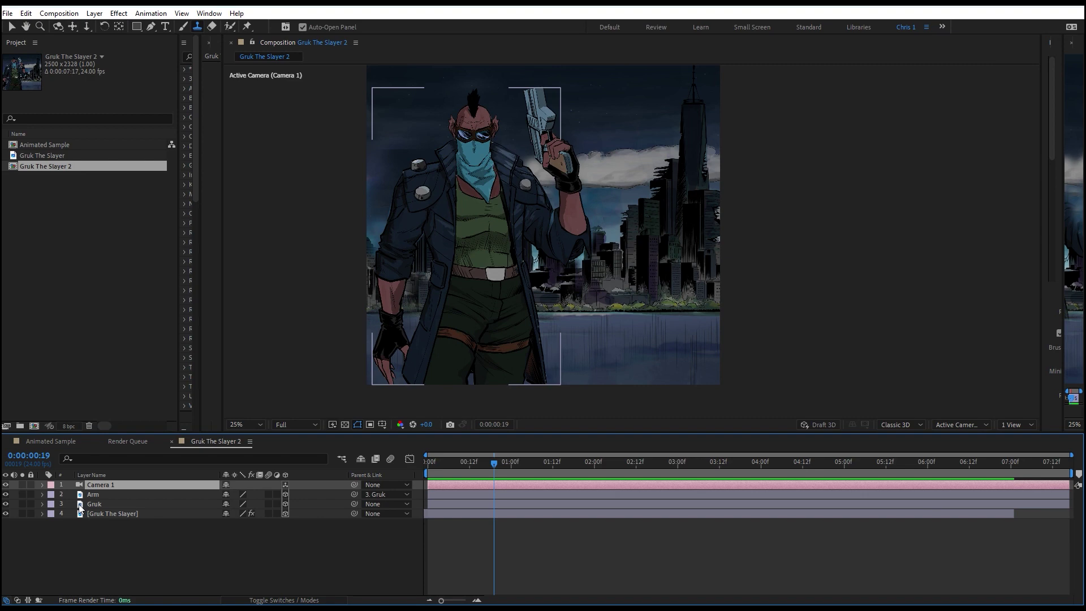
Examine the Arm, Gruk and background layers one after another to see what each contains.
key("ctrl+Down")
key("ctrl+Down")
key("ctrl+Down")
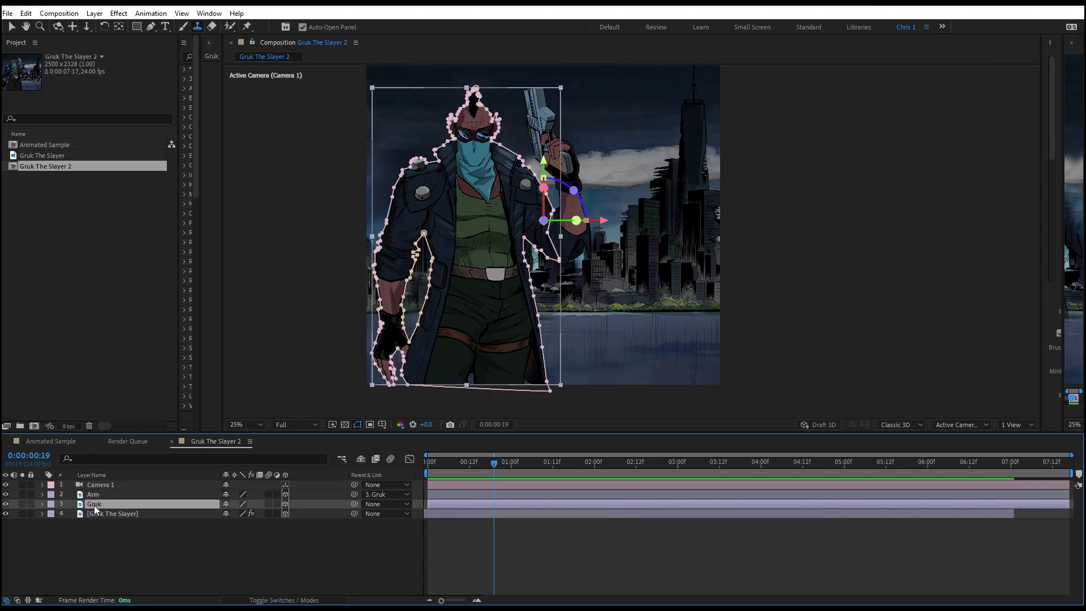
key("ctrl+Up")
key("ctrl+Up")
key("ctrl+Down")
key("ctrl+Down")
key("ctrl+Up")
key("ctrl+Up")
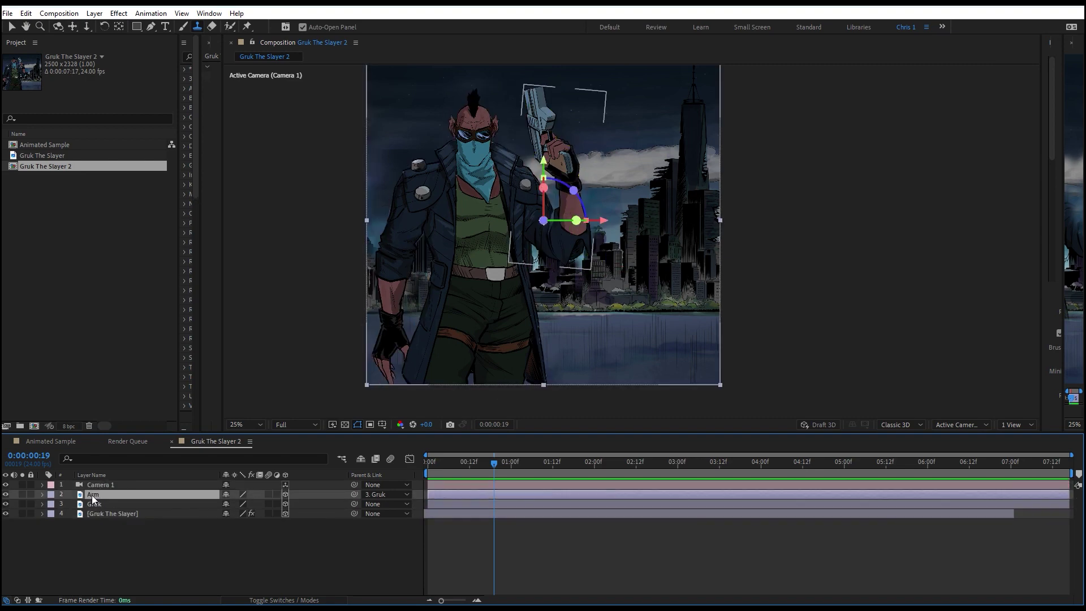
Push the cloned background layer back in depth by setting its Z position to 2000.
key("ctrl+Down")
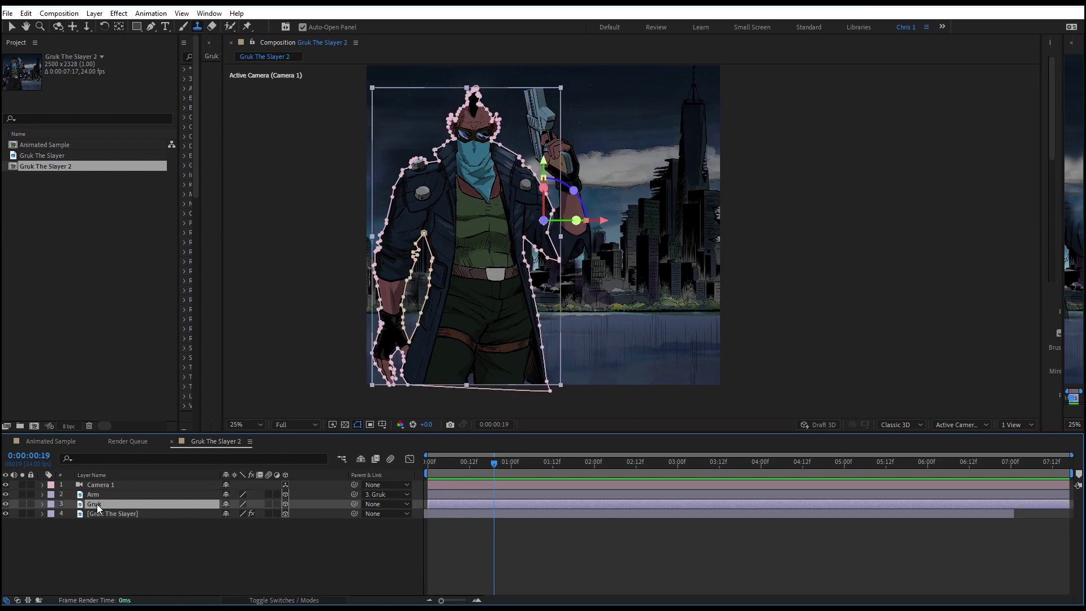
key("ctrl+Down")
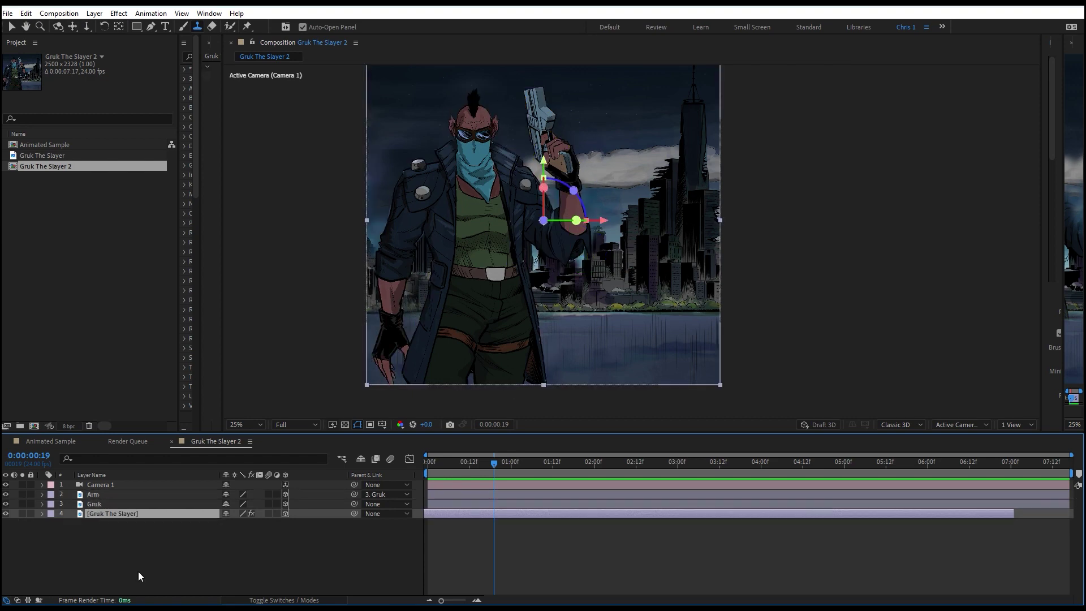
key("p")
left_click_drag(269, 524, 747, 504)
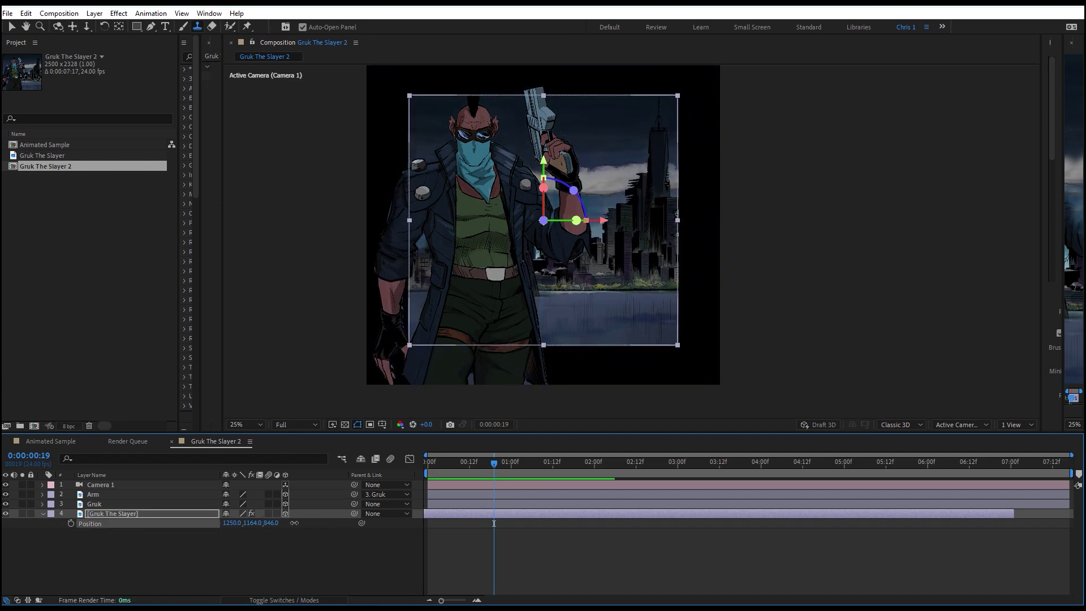
left_click_drag(294, 522, 264, 527)
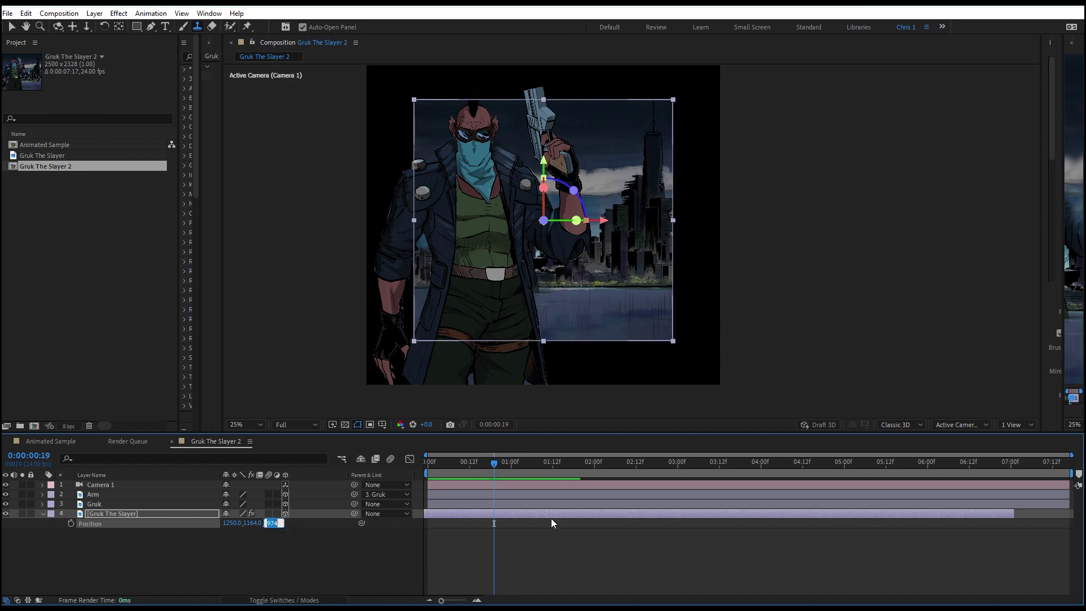
type("2000")
key("Return")
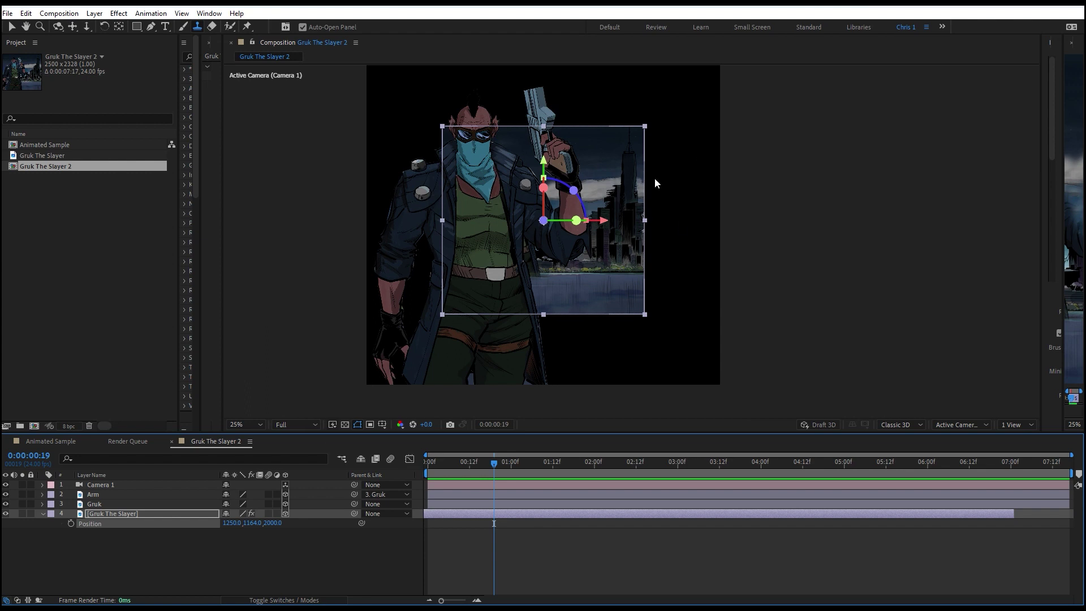
Scale the cloned background layer up to 178% so it fills the frame, and return to the first frame.
key("s")
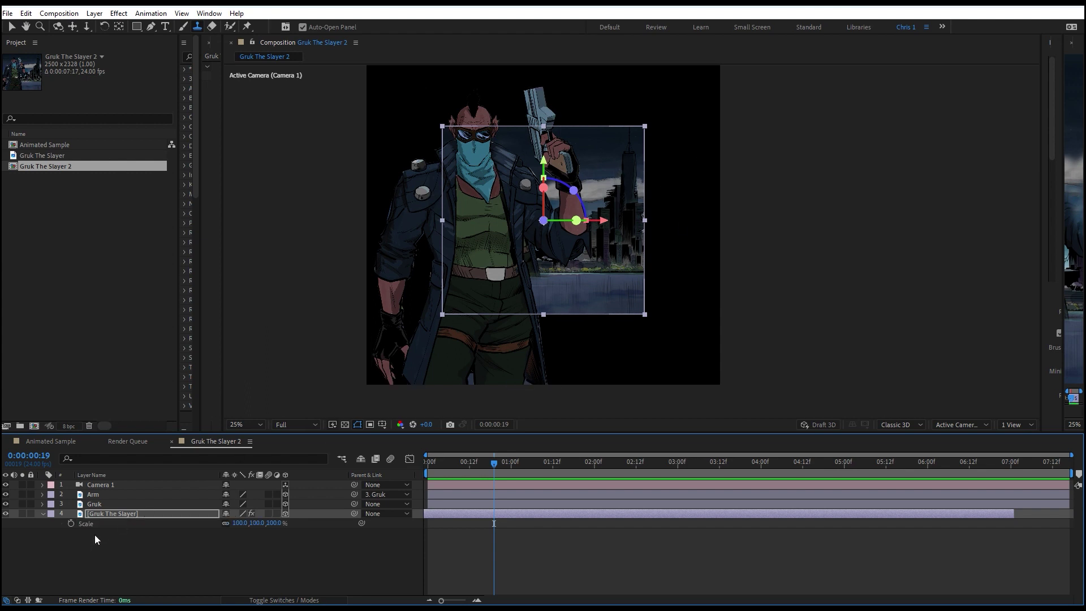
left_click_drag(240, 523, 277, 509)
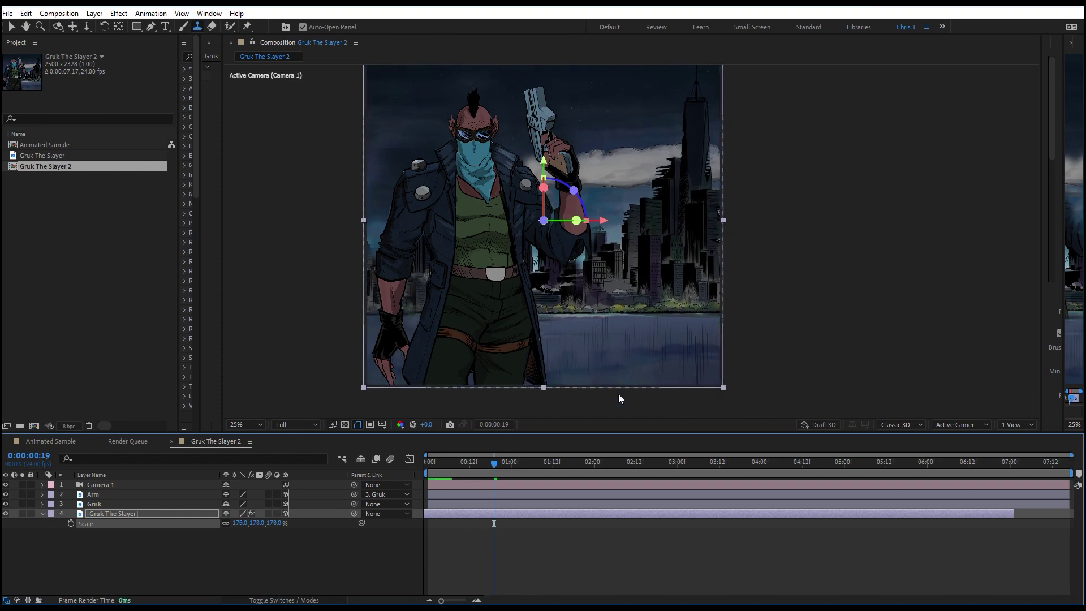
left_click_drag(491, 465, 374, 467)
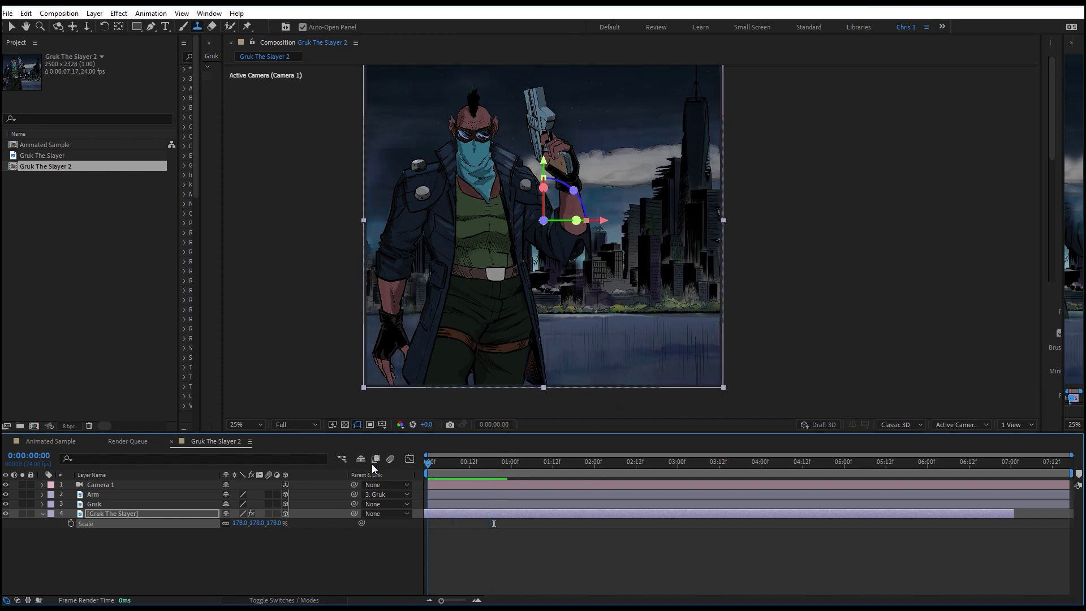
Expand the Transform properties of the Camera 1 layer.
left_click(109, 487)
left_click(42, 486)
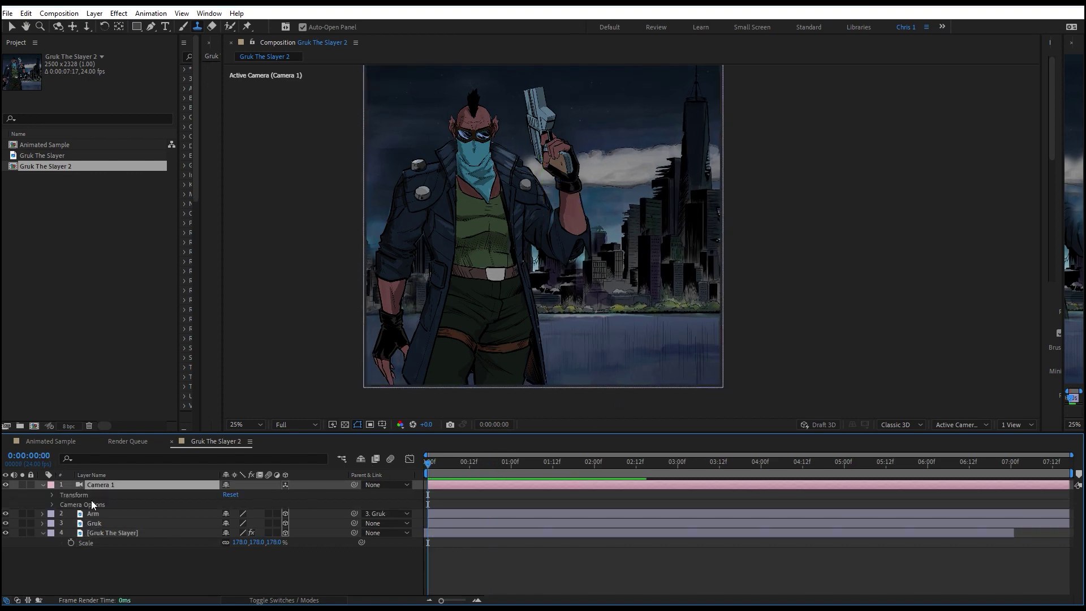
left_click(51, 495)
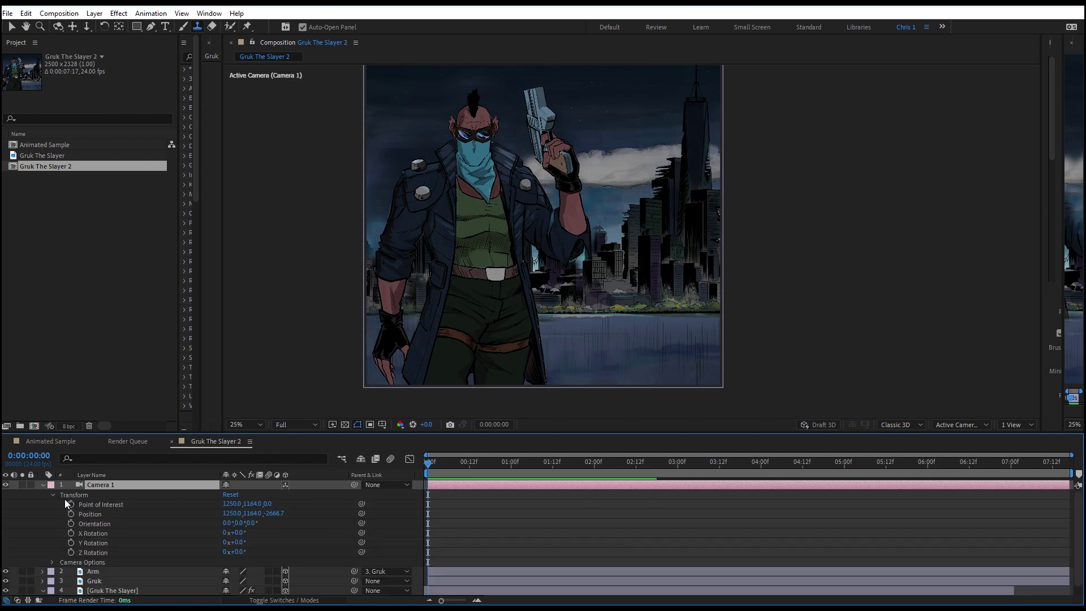
Try shifting Camera 1's X position, and undo the change.
left_click(96, 515)
mouse_move(232, 513)
left_mouse_down()
mouse_move(246, 508)
mouse_move(237, 514)
mouse_move(258, 522)
mouse_move(298, 488)
mouse_move(314, 492)
mouse_move(193, 515)
mouse_move(222, 506)
left_mouse_up()
key("ctrl+z")
key("ctrl+z")
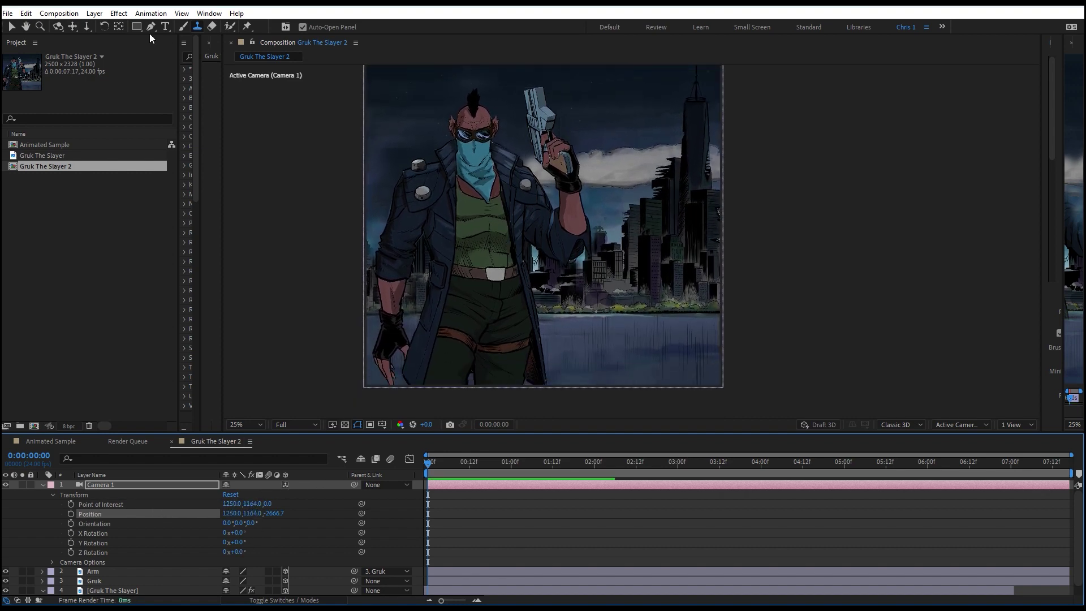
Try out the camera orbit and dolly tools by pushing in on the scene, and undo the camera move.
left_click(59, 28)
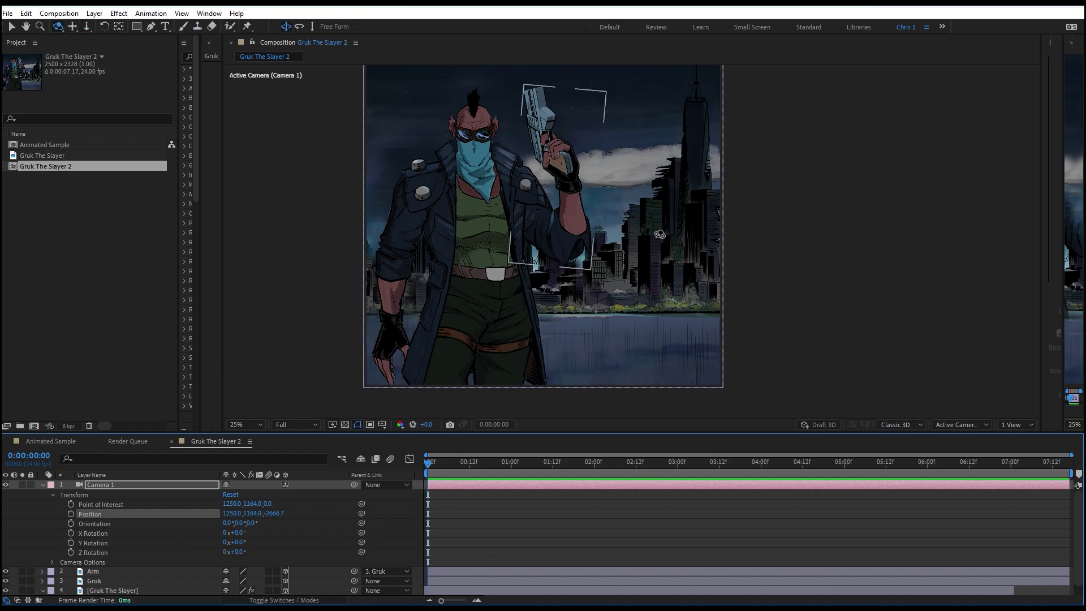
key("c")
key("c")
key("c")
key("c")
key("c")
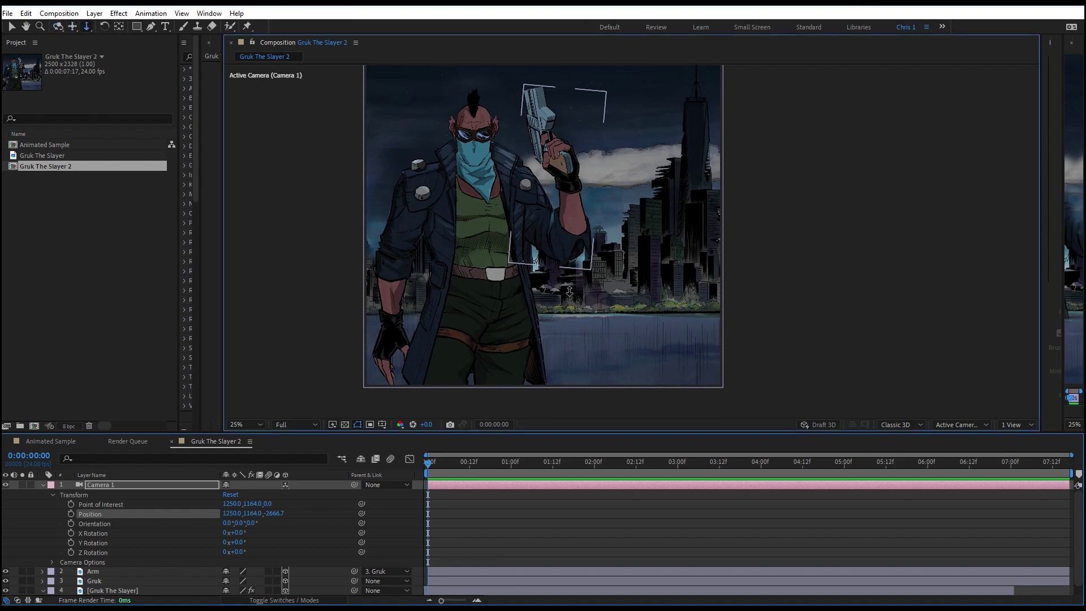
mouse_move(569, 290)
left_mouse_down()
mouse_move(576, 277)
mouse_move(570, 292)
left_mouse_up()
key("ctrl+z")
left_click_drag(585, 331, 547, 180)
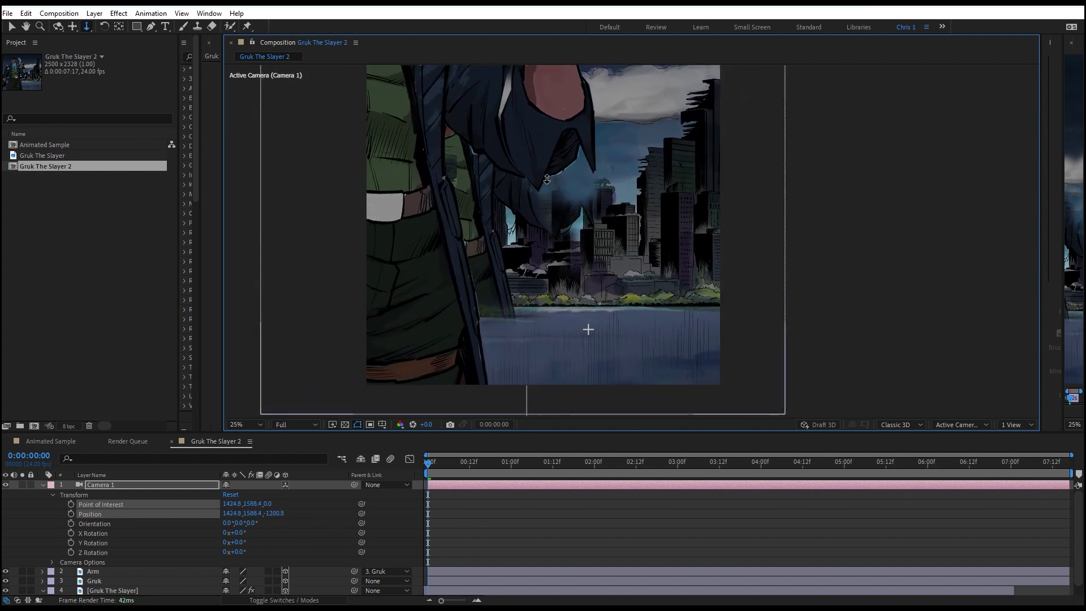
key("ctrl+z")
key("ctrl+z")
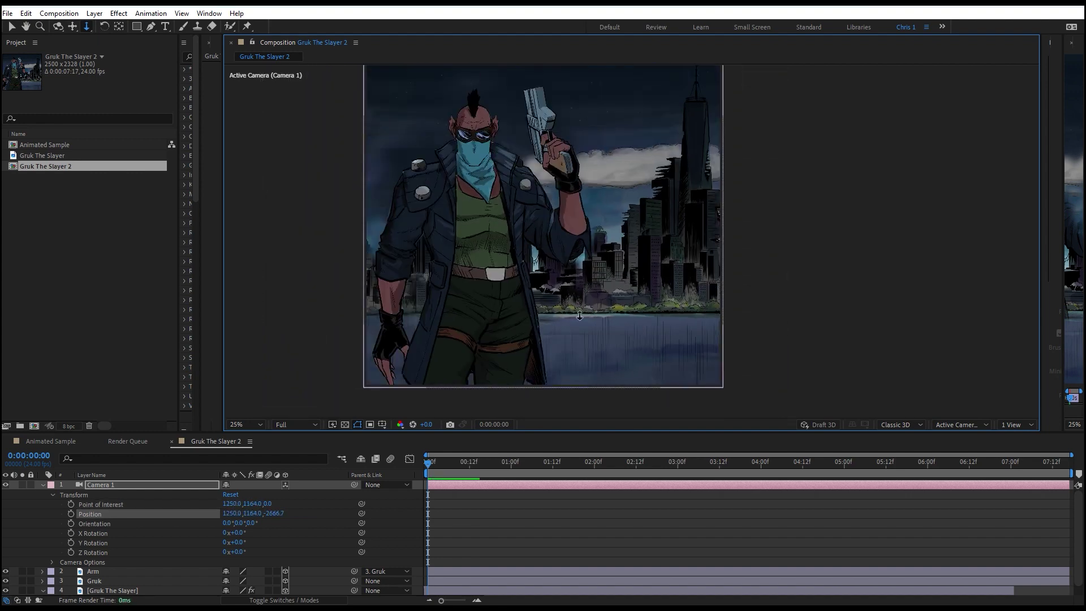
Dolly and pan the camera into a close framing of Gruk's upper body, positioned at about 980, 955, -1740.
left_click_drag(575, 324, 572, 283)
key("c")
key("c")
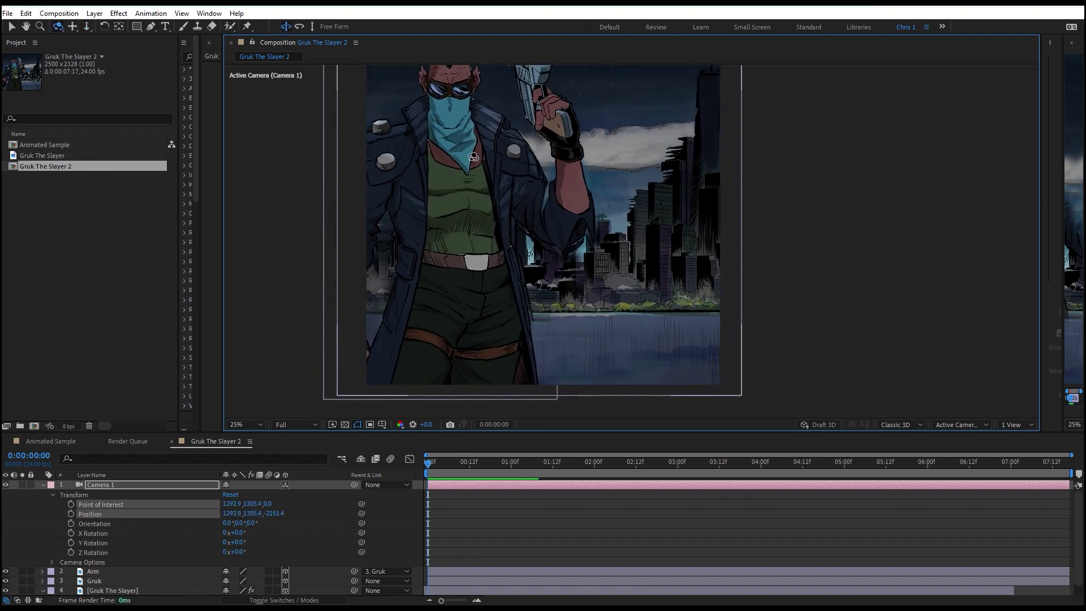
left_click_drag(475, 161, 512, 167)
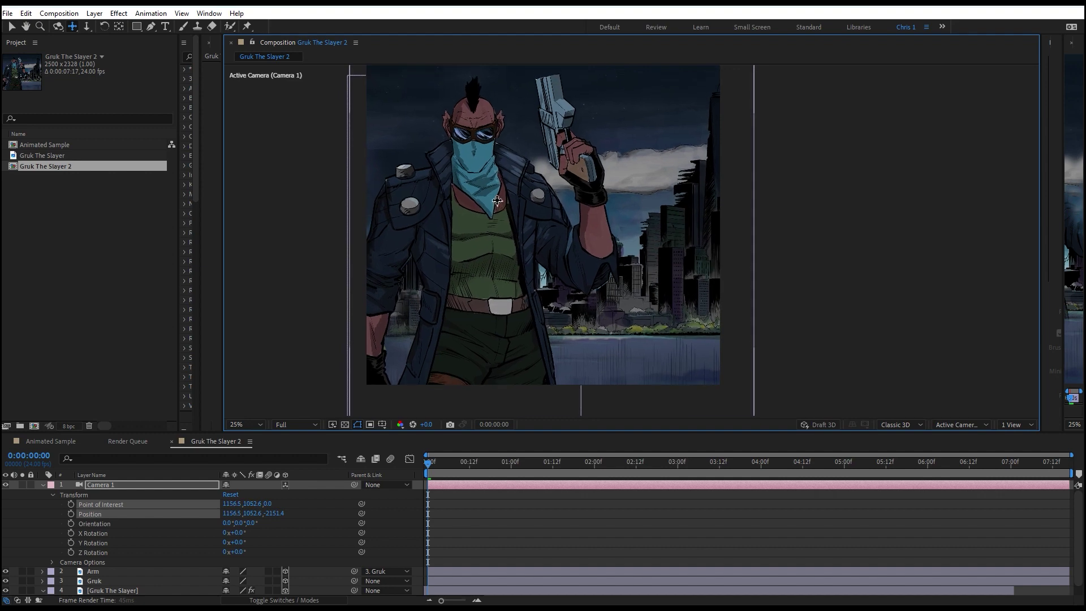
key("c")
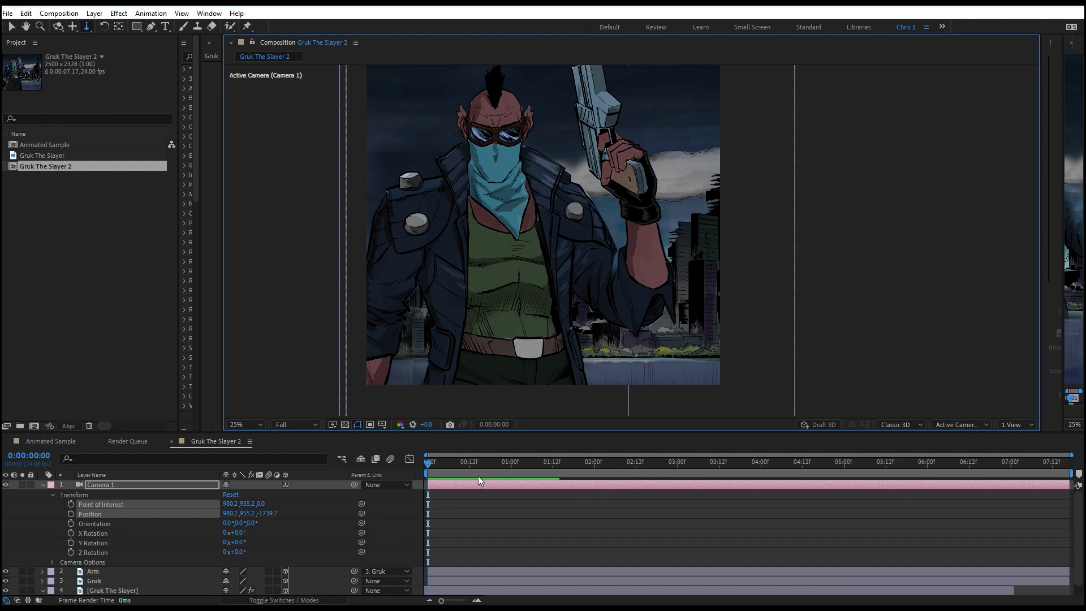
Set keyframes for Camera 1's Point of Interest and Position at 0:00:01:21.
left_click_drag(449, 466, 437, 468)
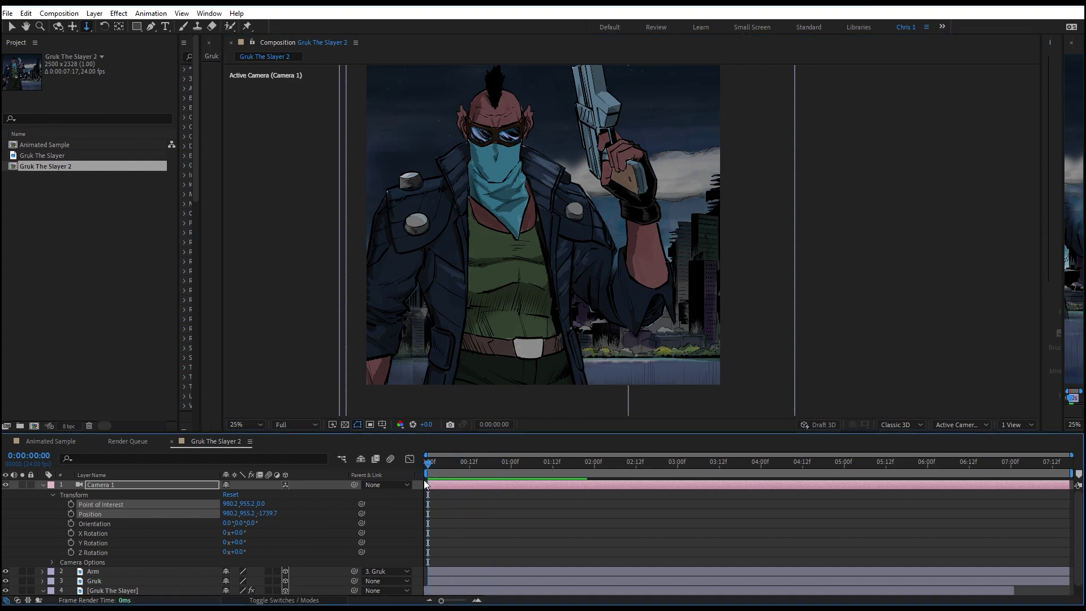
left_click_drag(585, 487, 585, 488)
left_click(69, 505)
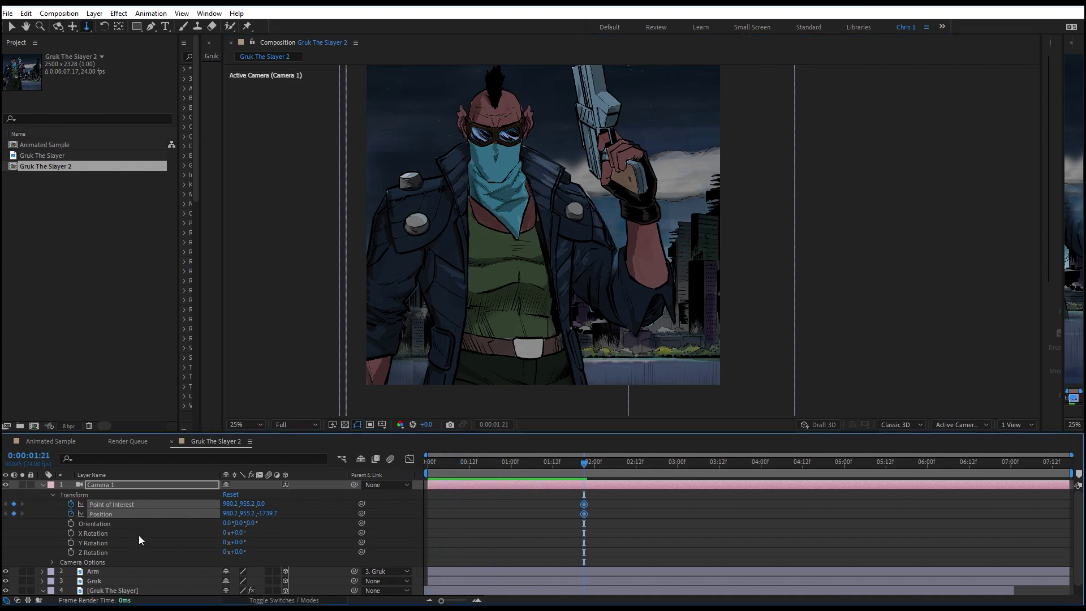
On the first frame, pull the camera back to a wide framing of Gruk and the skyline, positioned at about 1249, 1078, -2713.
left_click_drag(586, 463, 569, 481)
key("Home")
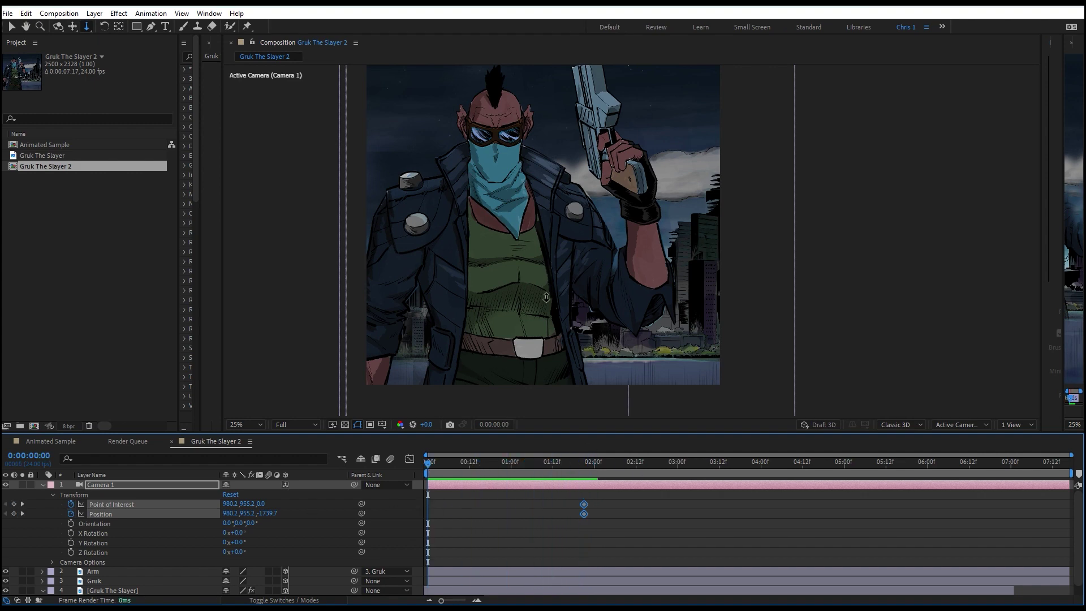
left_click_drag(546, 297, 553, 404)
key("c")
left_click_drag(687, 323, 640, 301)
key("c")
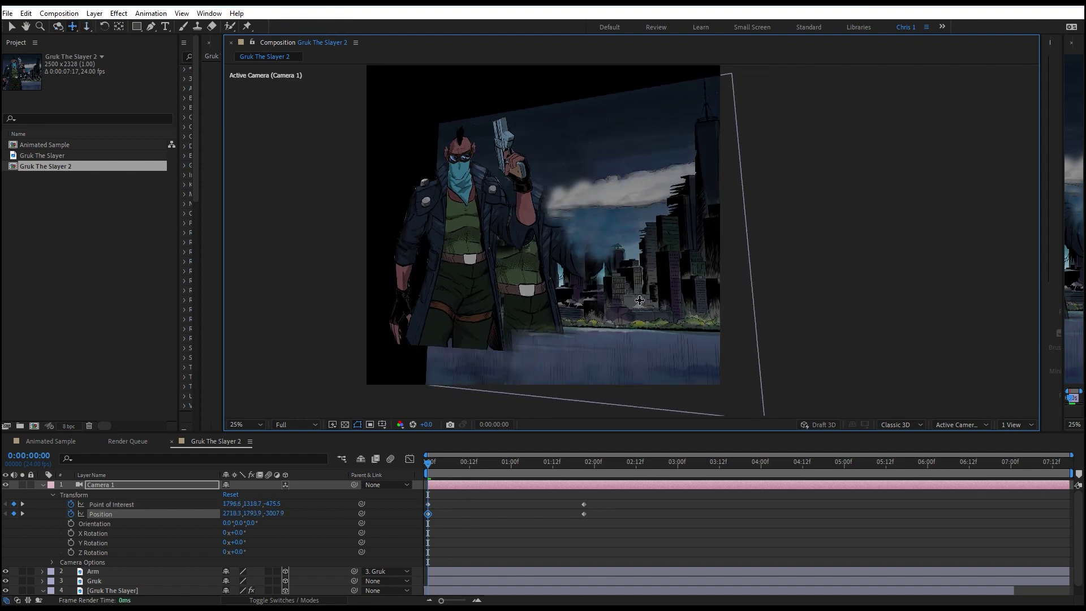
key("ctrl+z")
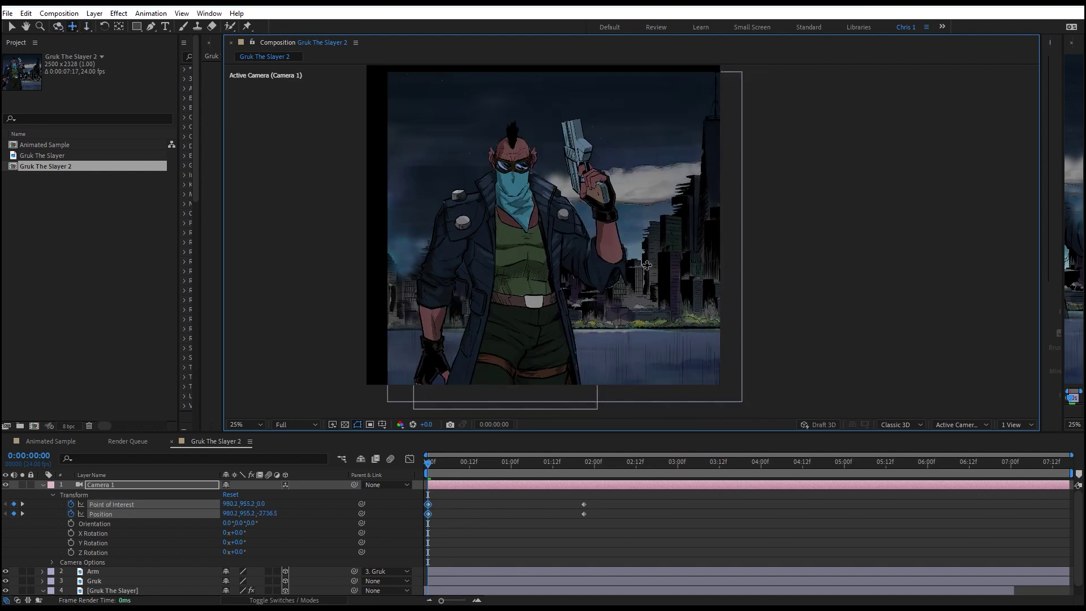
mouse_move(654, 278)
left_mouse_down()
mouse_move(627, 268)
mouse_move(653, 265)
left_mouse_up()
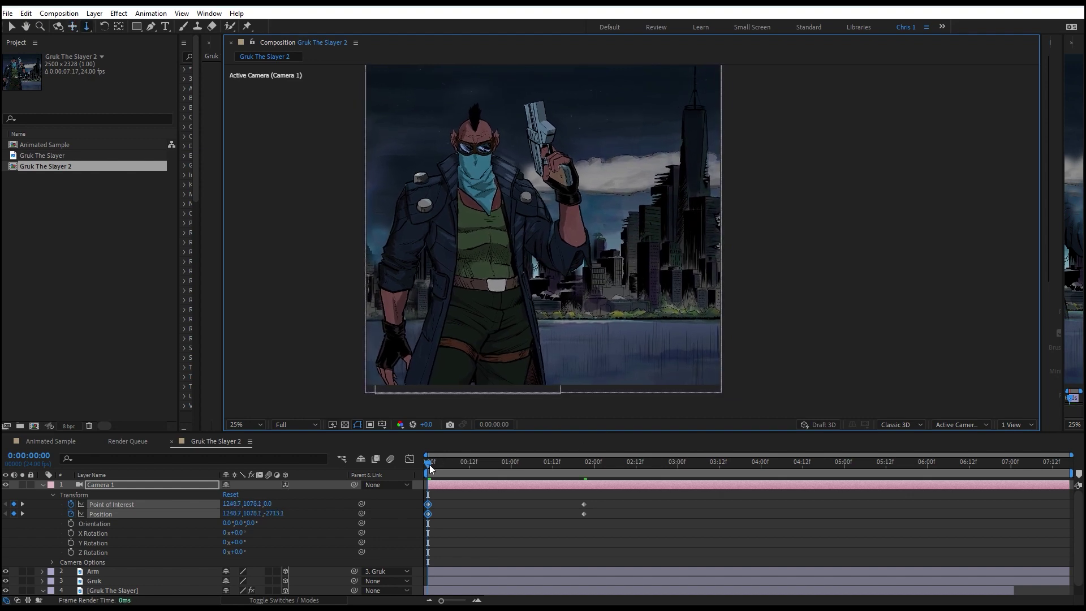
Preview the camera push-in from the first frame.
left_click(430, 467)
key("space")
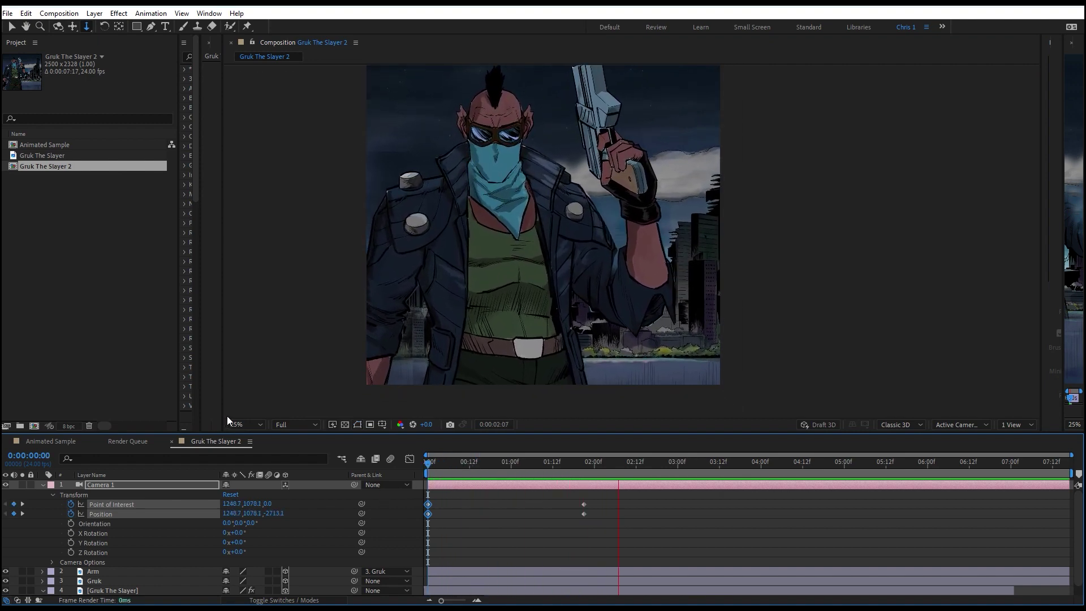
key("space")
Move Camera 1's end keyframes to about 4 seconds, apply Easy Ease to them, and preview the slower push-in.
left_click_drag(598, 496, 758, 507)
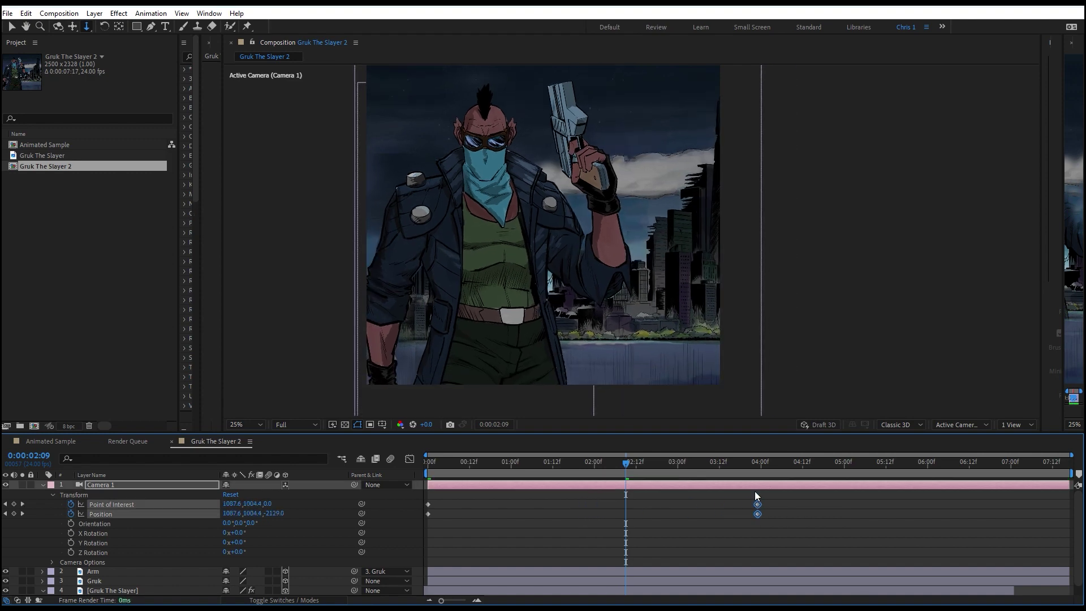
key("F9")
key("Home")
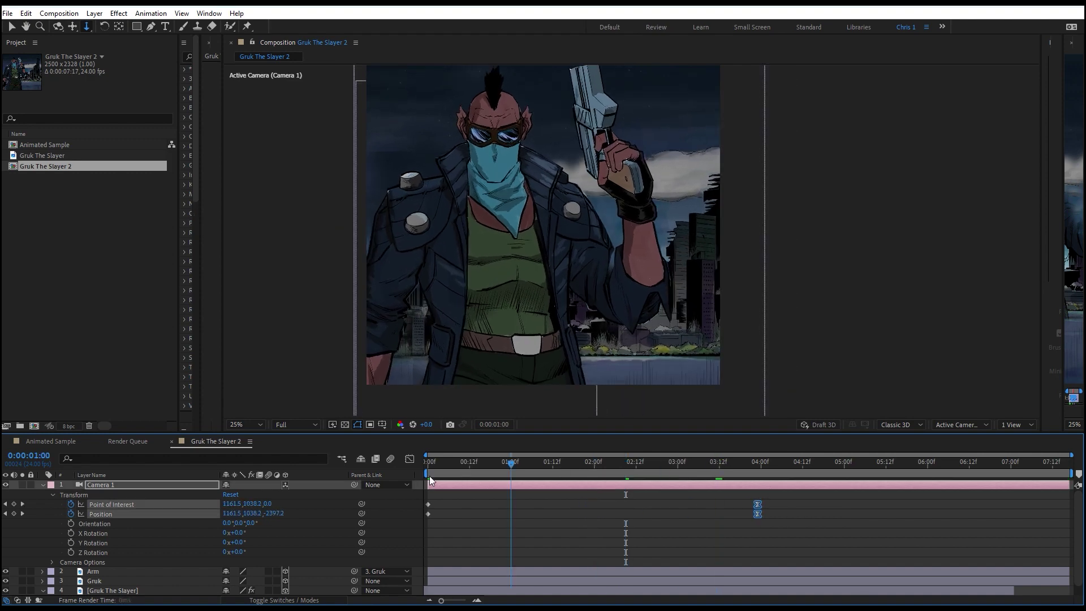
key("space")
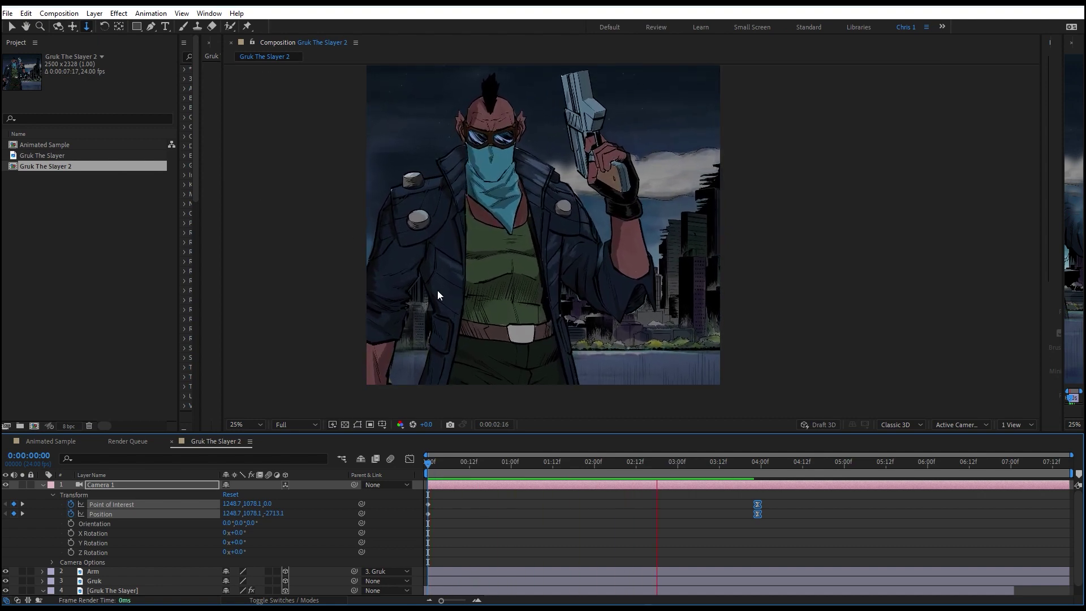
key("space")
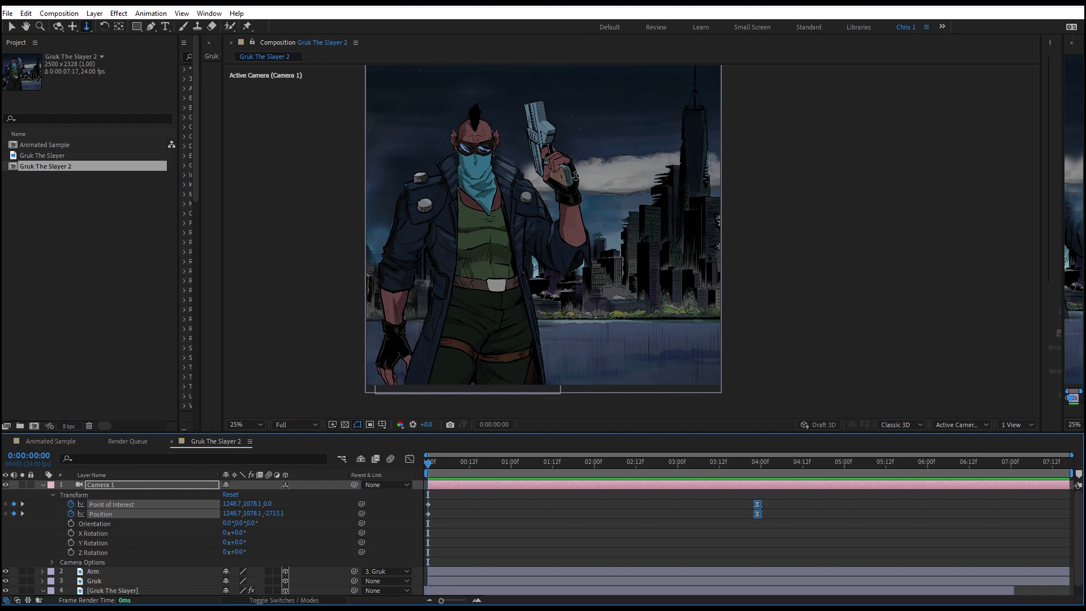
Nudge the cloned background layer slightly downward in the frame.
key("v")
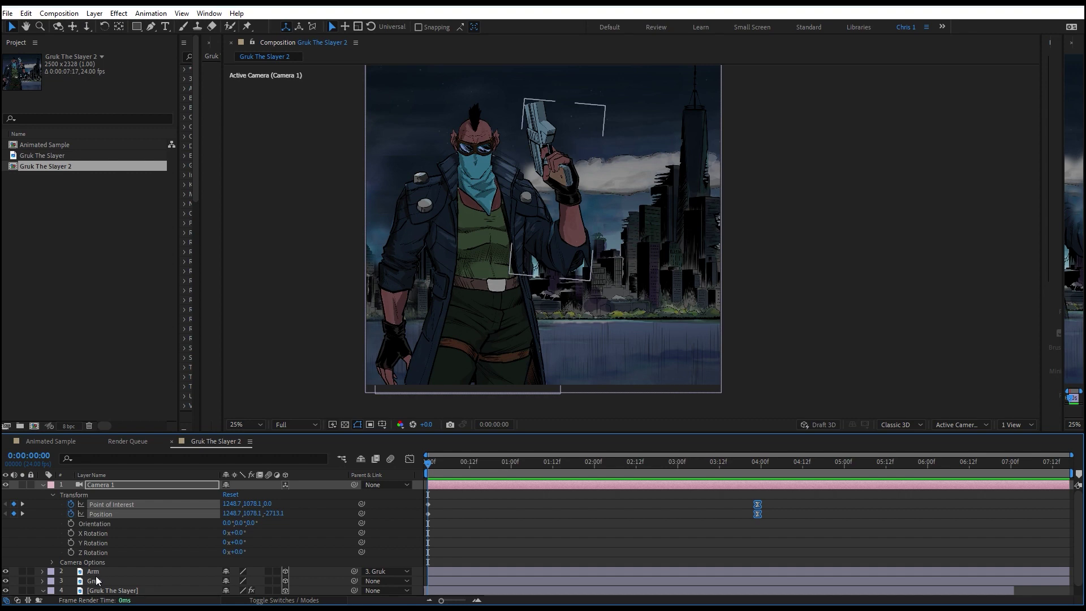
left_click(100, 590)
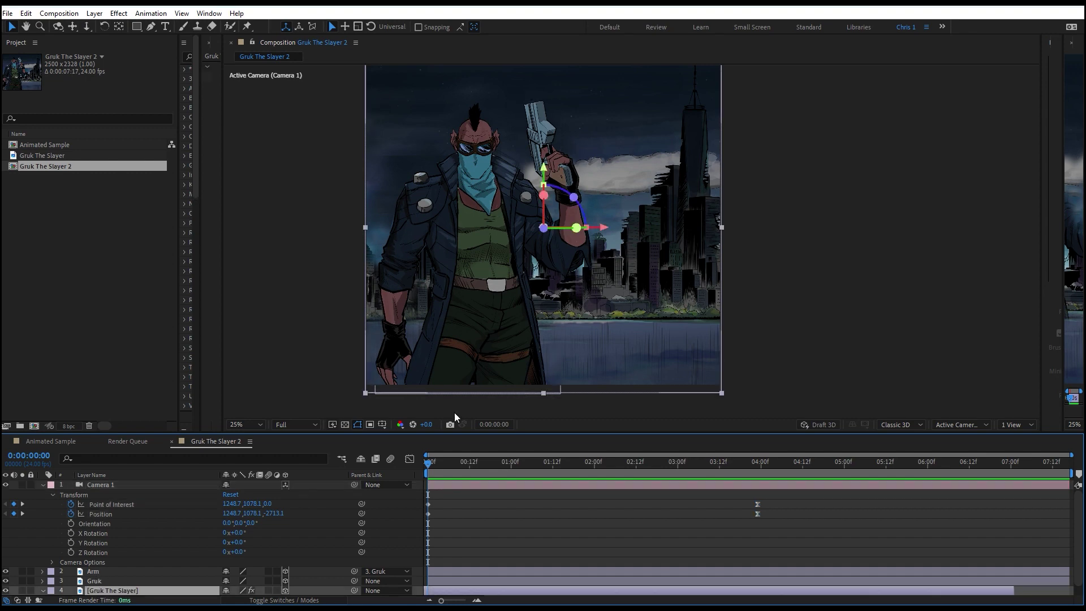
left_click_drag(645, 335, 645, 339)
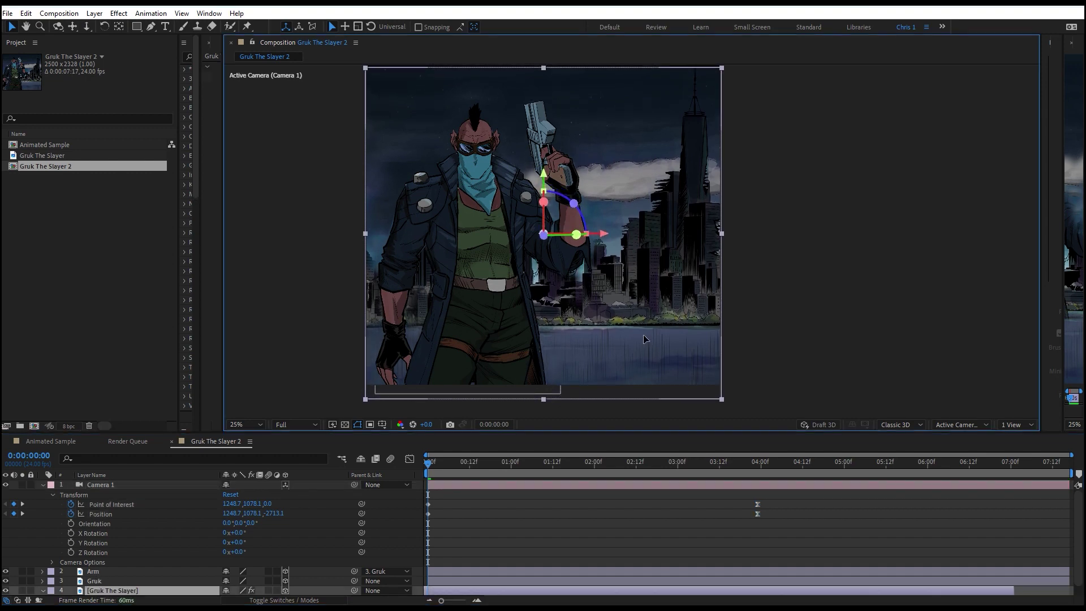
Play the animation repeatedly from the start to check the camera move against the shifted background.
key("space")
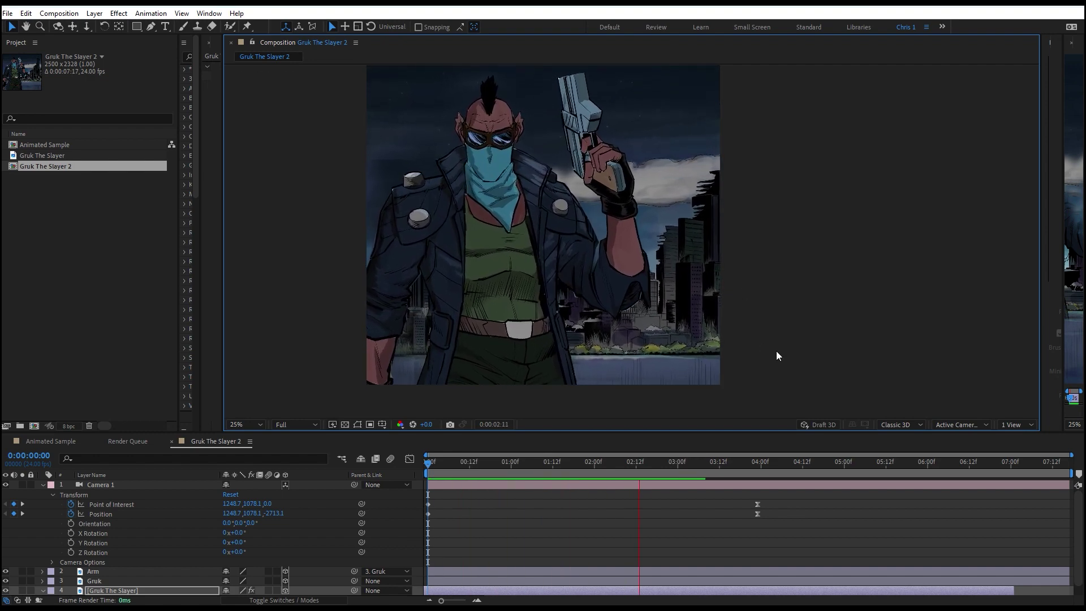
key("space")
key("space")
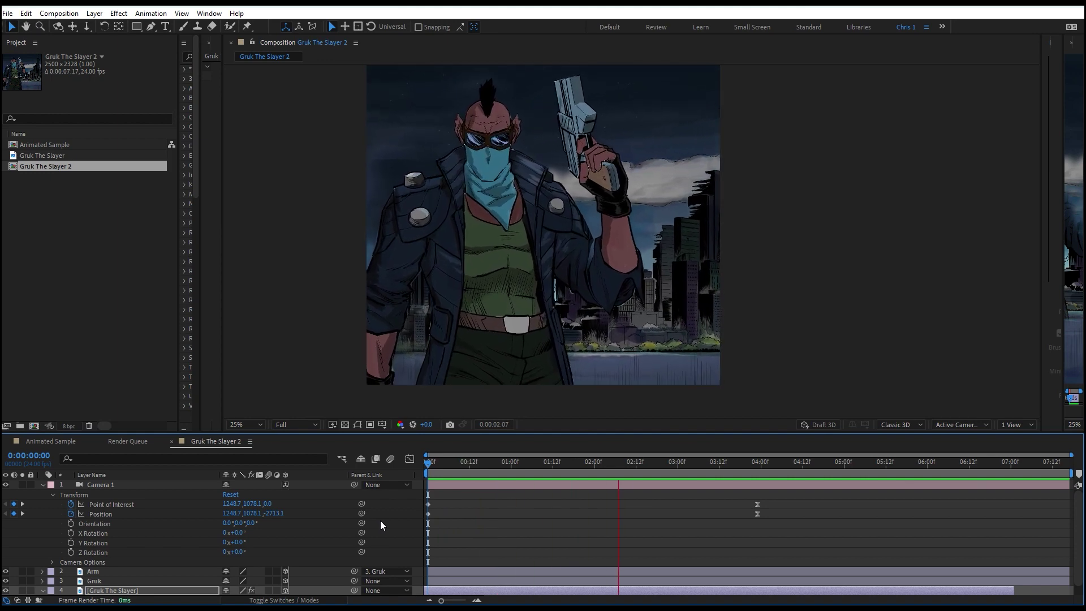
key("space")
key("Home")
key("space")
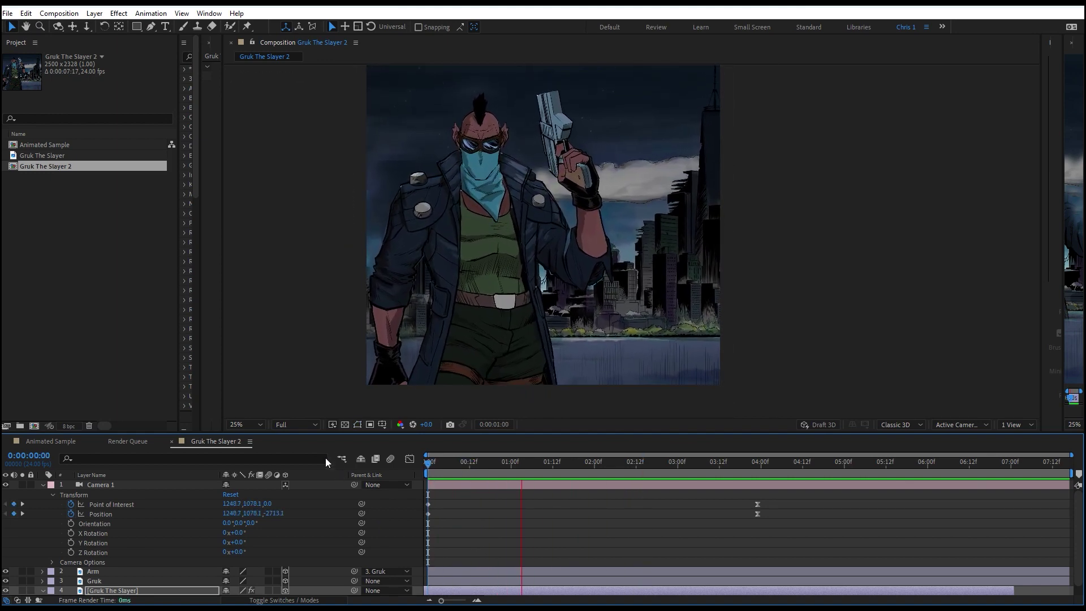
key("space")
Keyframe the Arm layer's Orientation from a Z value of 350° on the first frame to 0° at about 0:00:01:11.
left_click(92, 572)
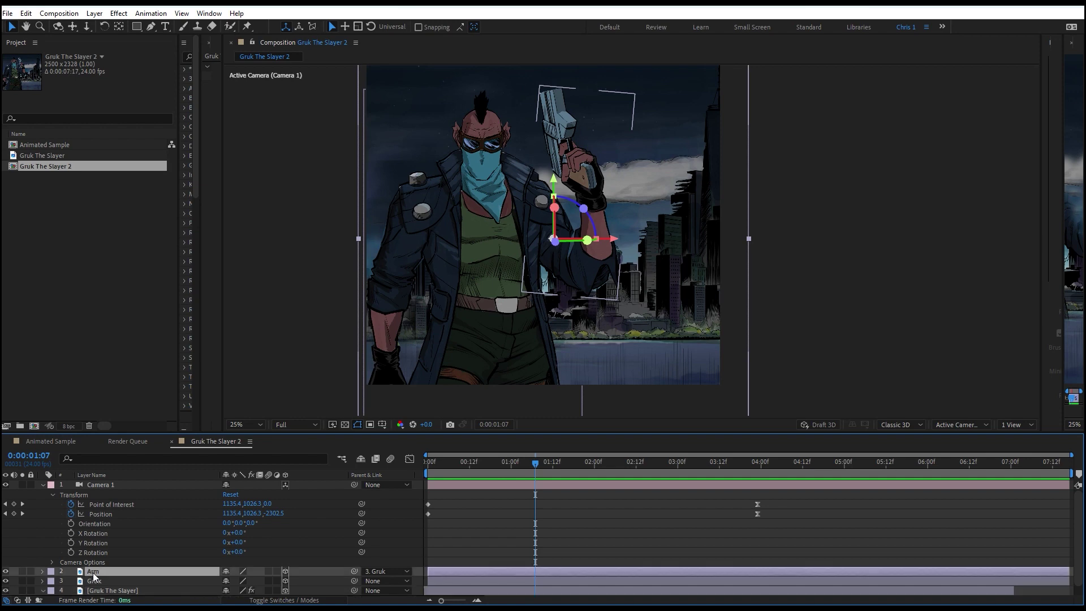
key("r")
scroll(110, 572, "down", 2)
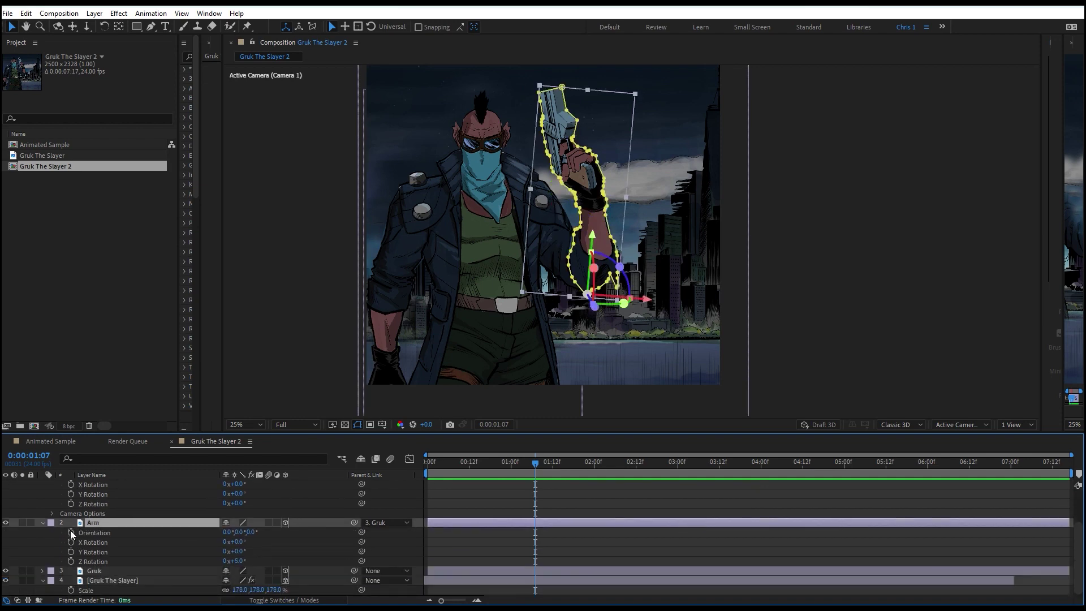
left_click(71, 533)
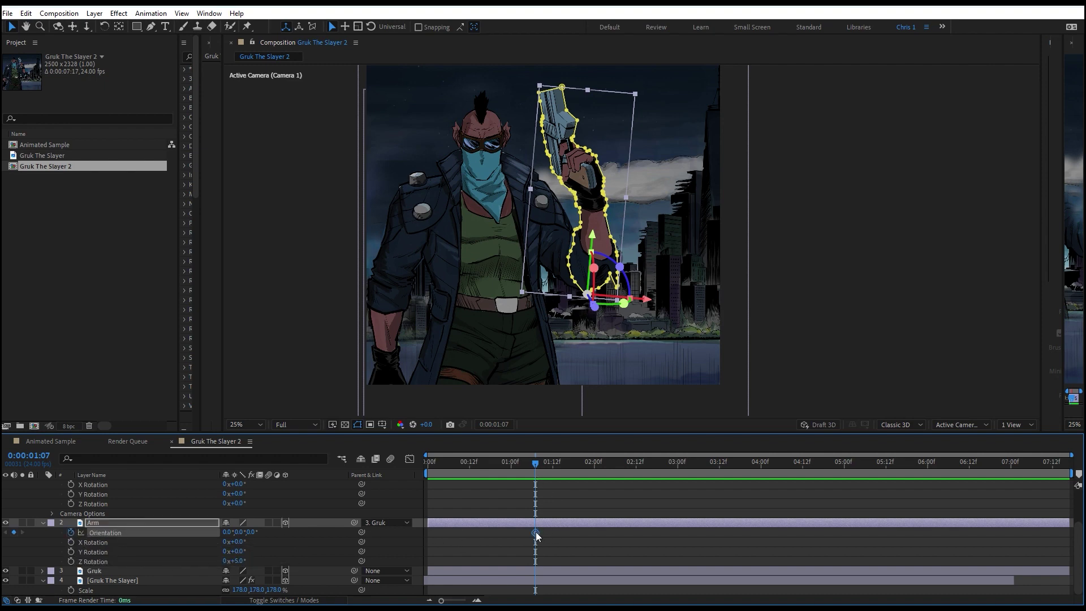
mouse_move(535, 532)
left_mouse_down()
mouse_move(450, 542)
mouse_move(562, 545)
mouse_move(552, 550)
mouse_move(549, 537)
left_mouse_up()
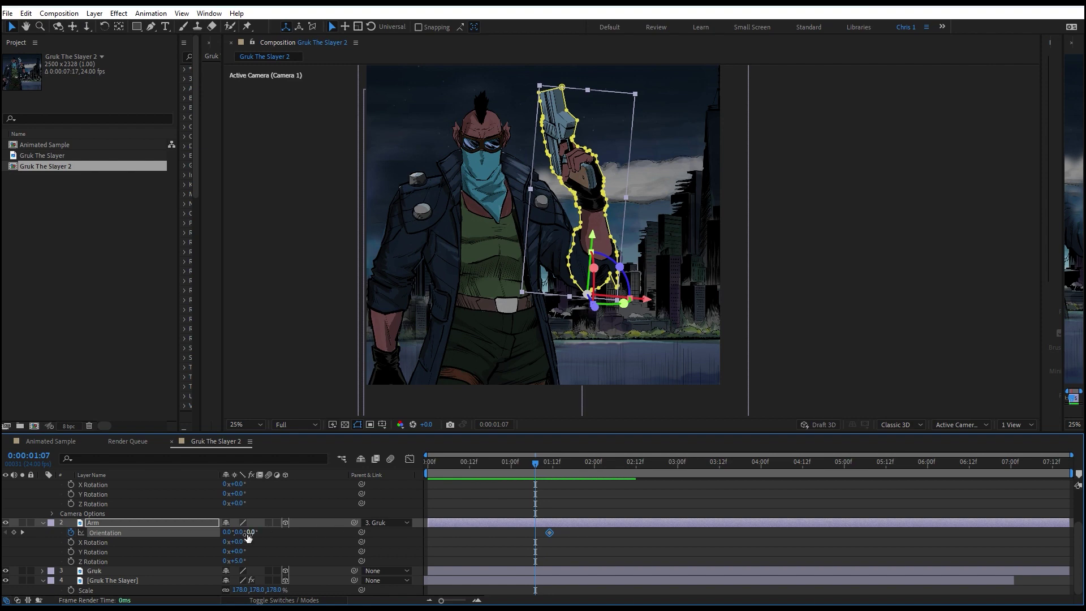
left_click_drag(247, 537, 244, 536)
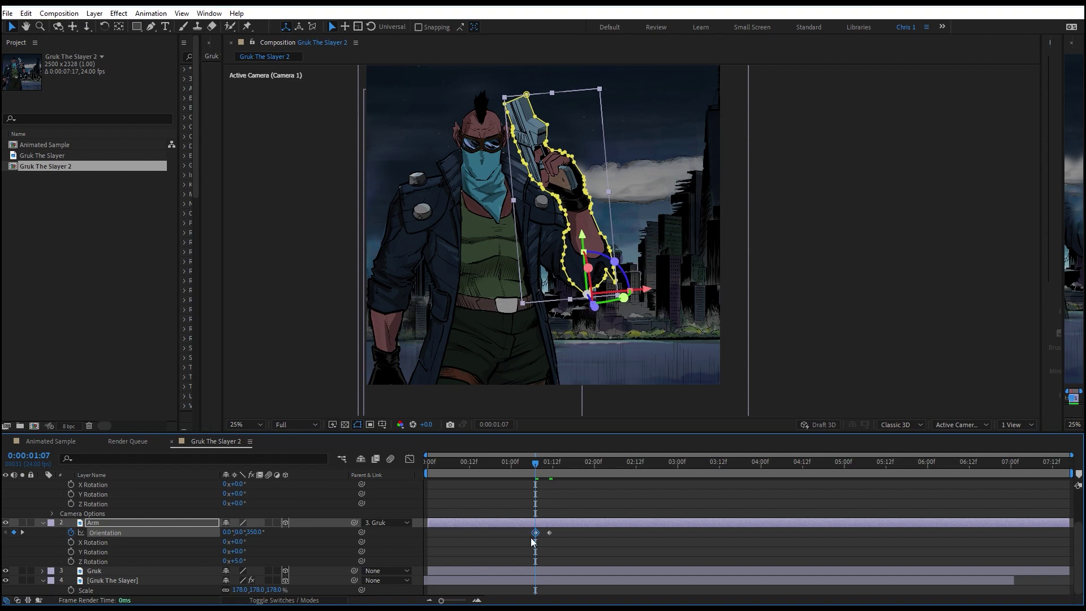
left_click_drag(535, 532, 429, 537)
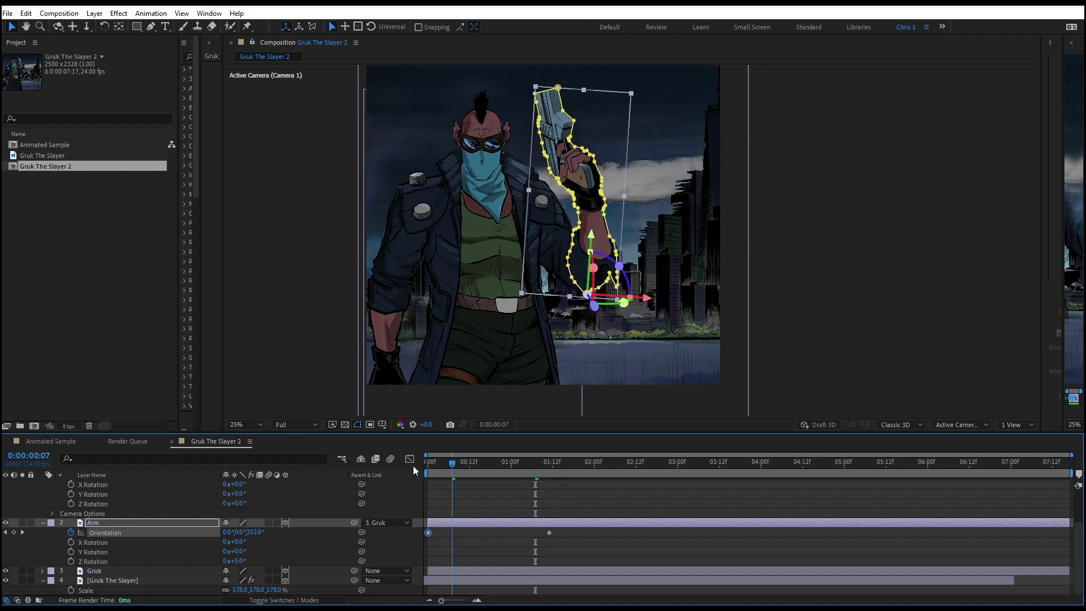
Move the Arm layer's ending Orientation keyframe to about 0:00:02:04, apply Easy Ease to it, and preview the slower arm rotation.
key("space")
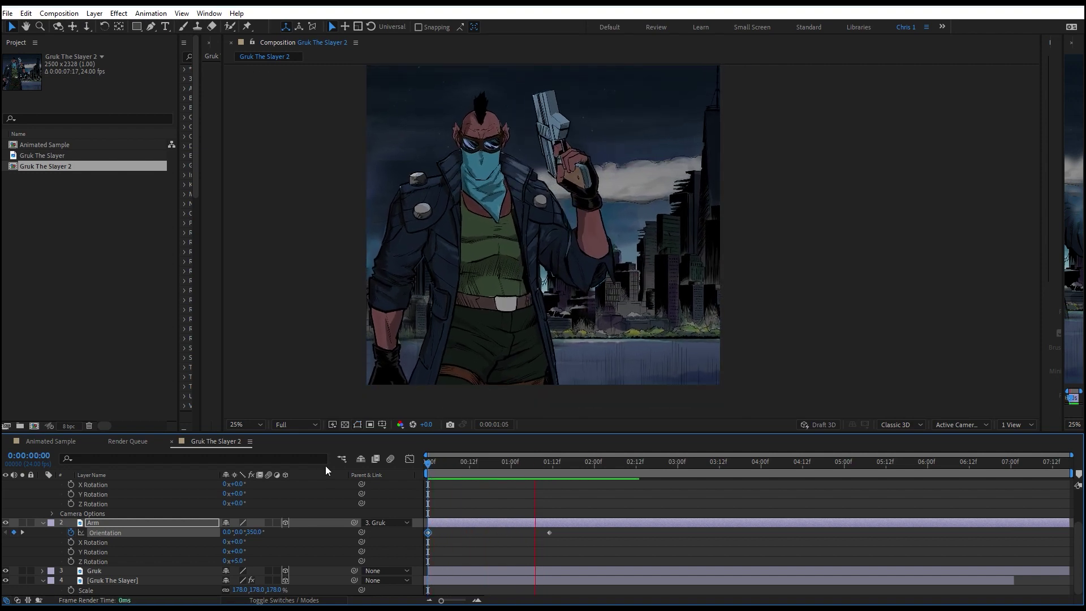
key("space")
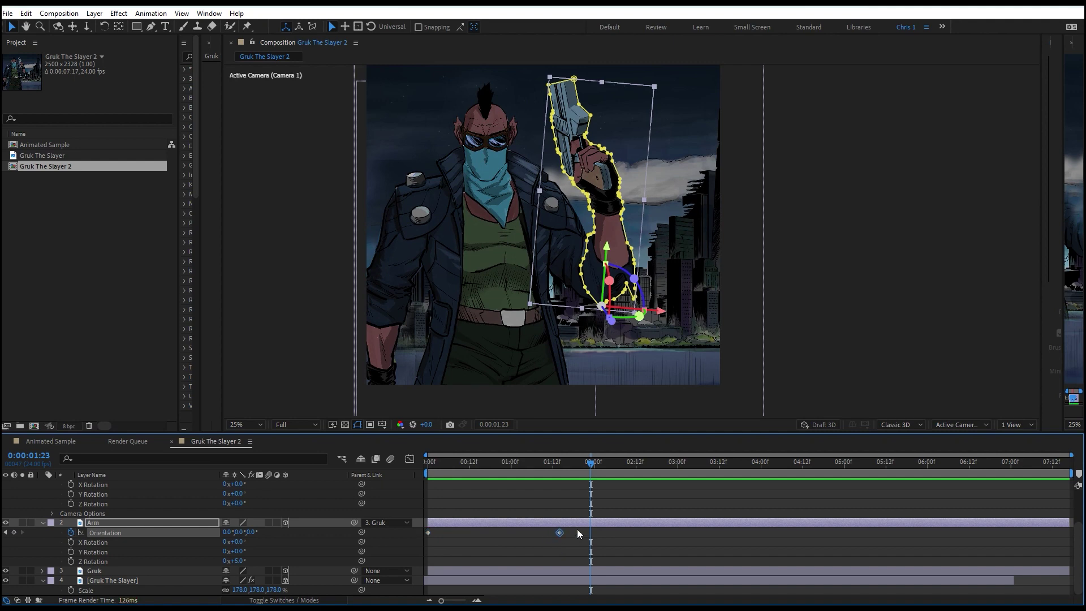
left_click_drag(577, 530, 607, 531)
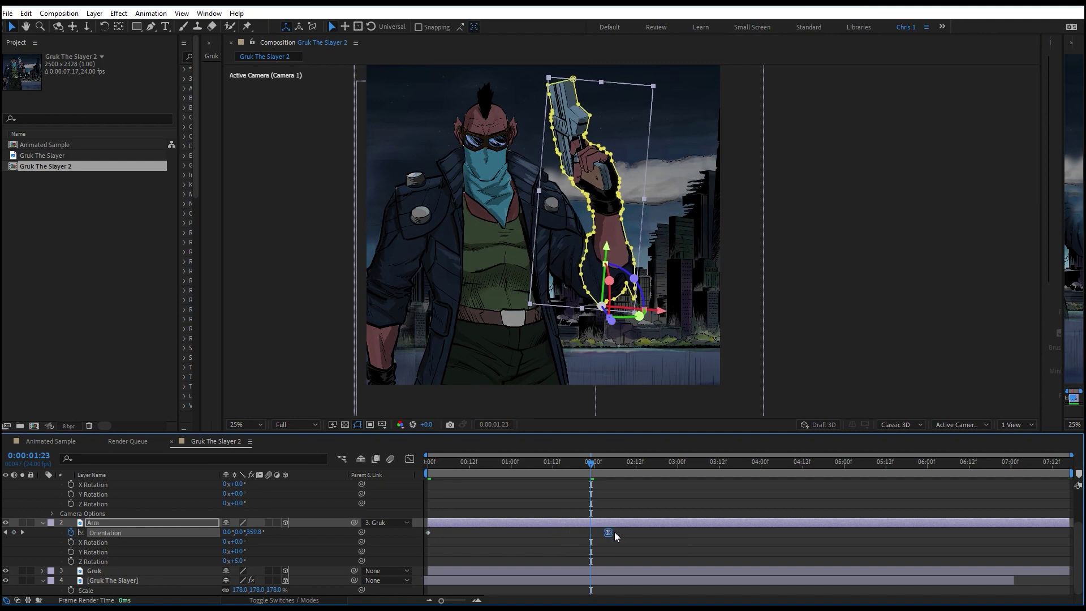
key("F9")
key("Home")
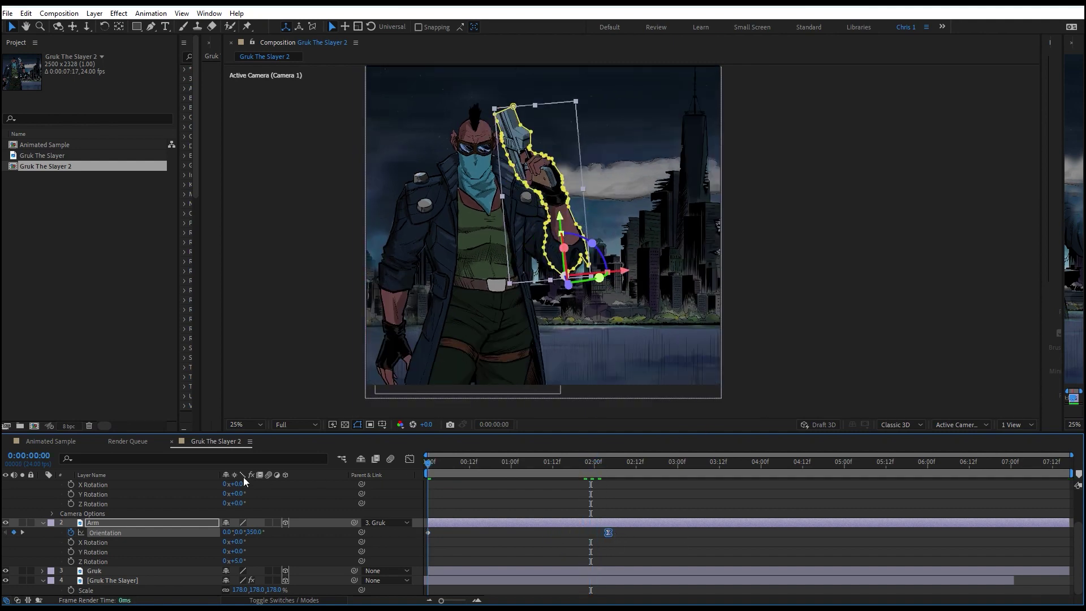
key("space")
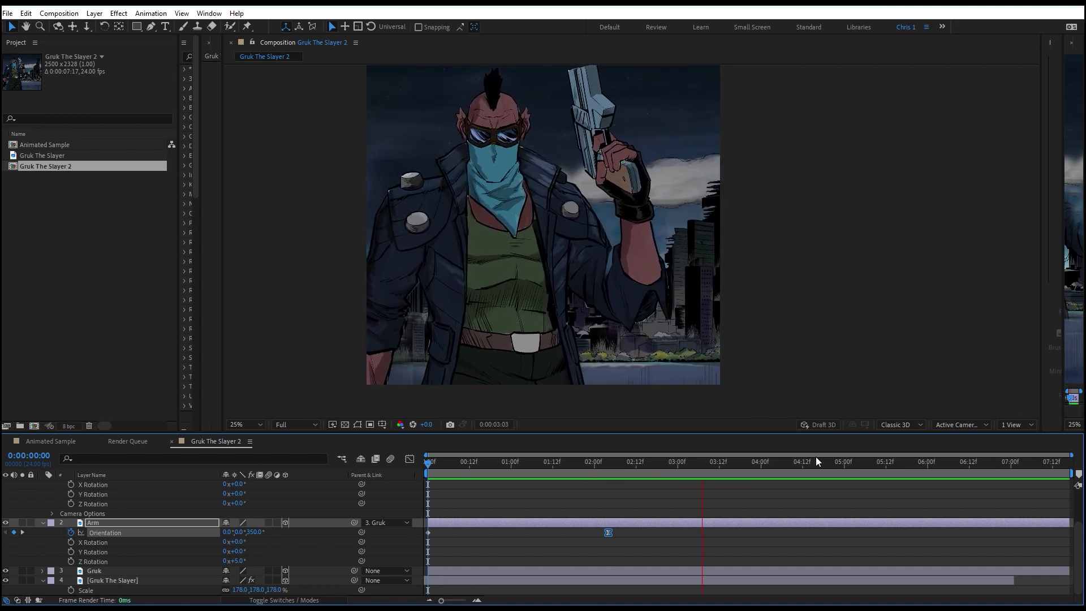
key("space")
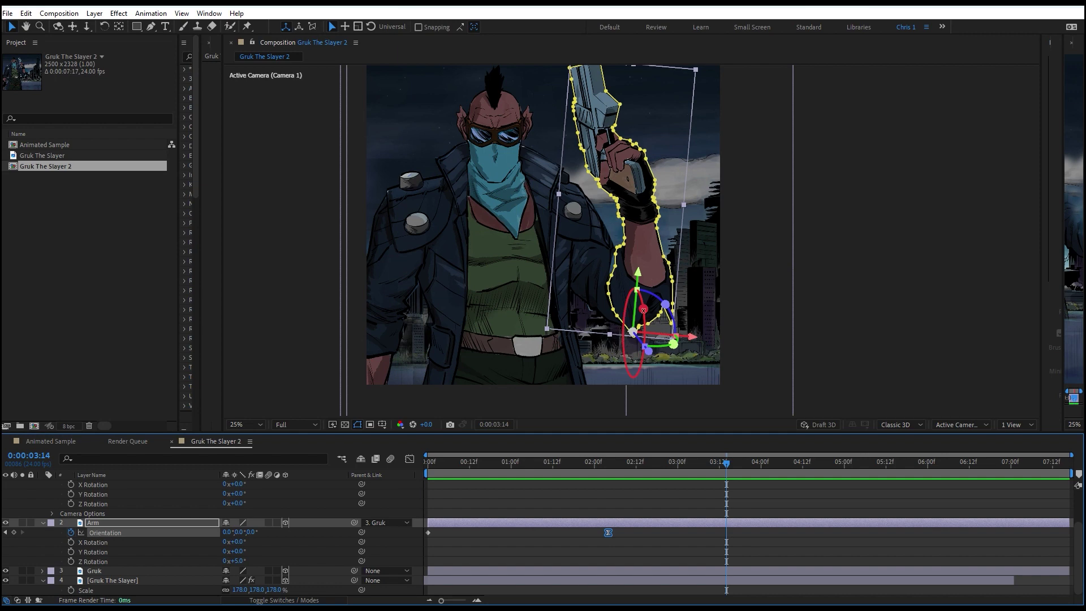
Try nudging the Arm layer slightly left against the coat sleeve and play the animation from the start.
left_click(625, 285)
left_click_drag(625, 285, 620, 284)
key("space")
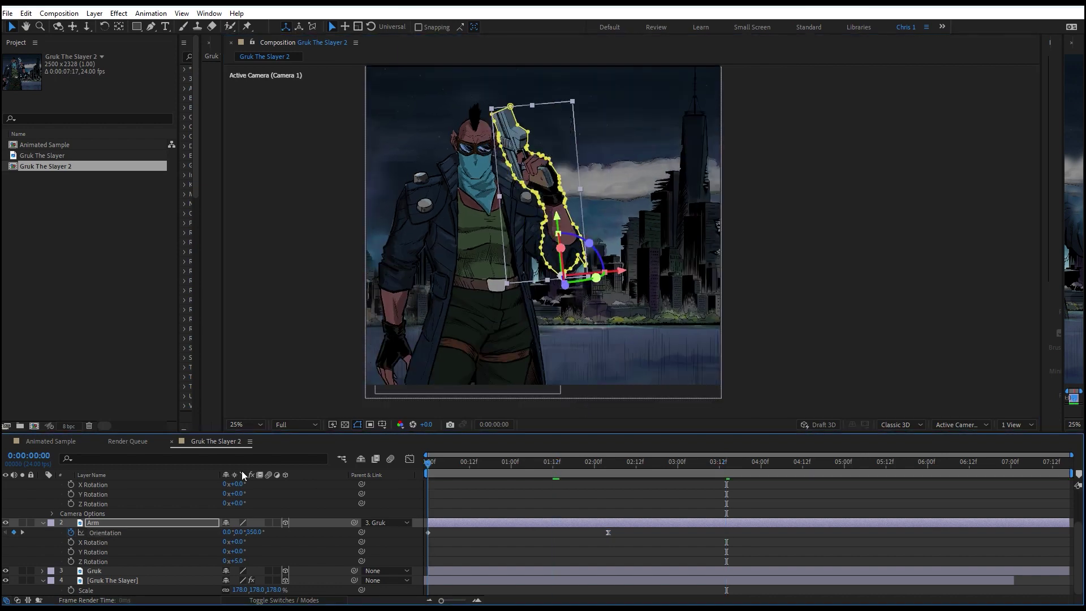
key("space")
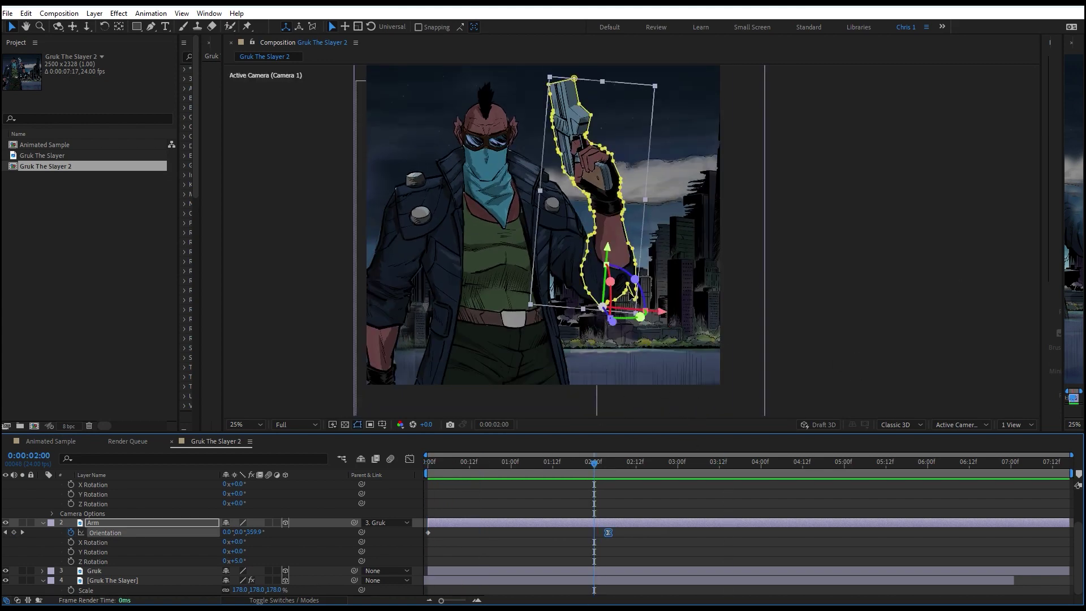
Pull the Arm mask's points inward along the lower edge of the coat sleeve to trim off the light blue fringe.
scroll(623, 296, "up", 4)
key("space")
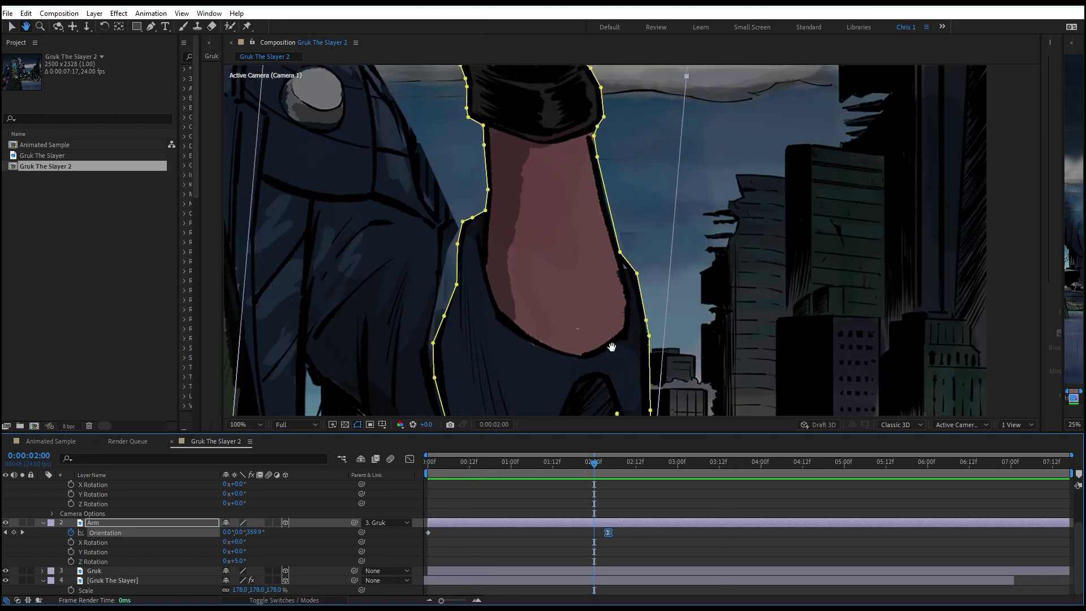
left_click_drag(611, 347, 632, 98)
scroll(595, 251, "up", 2)
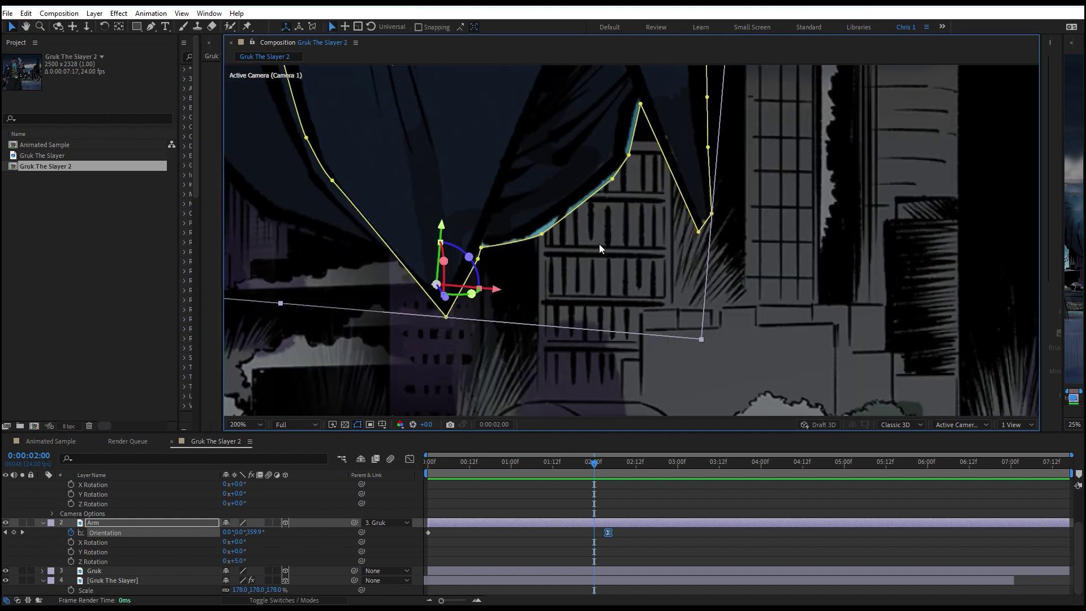
left_click_drag(543, 234, 539, 227)
left_click_drag(612, 179, 625, 148)
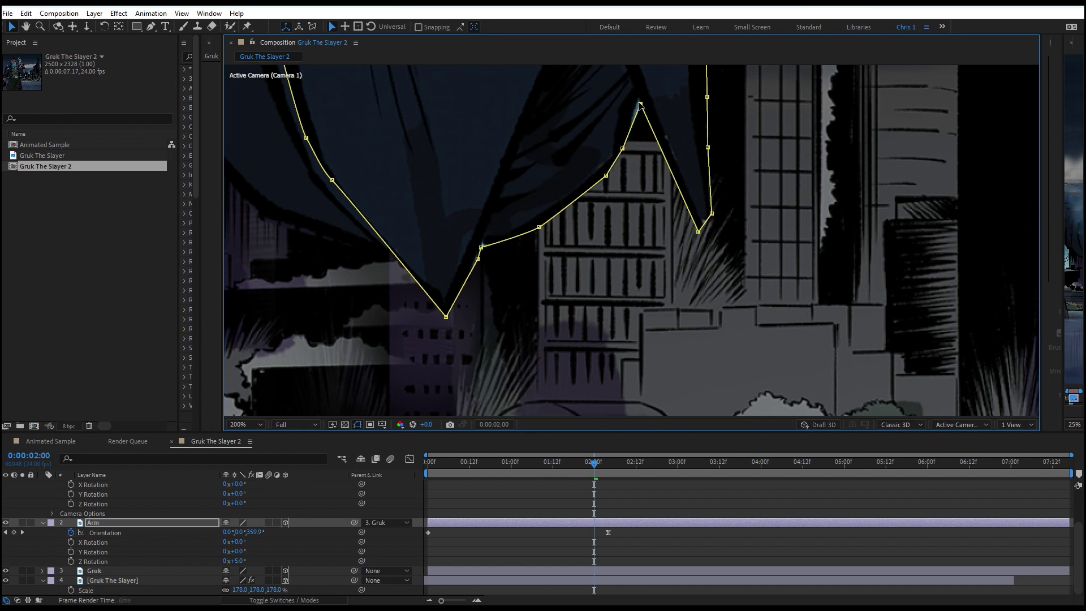
left_click_drag(641, 105, 637, 101)
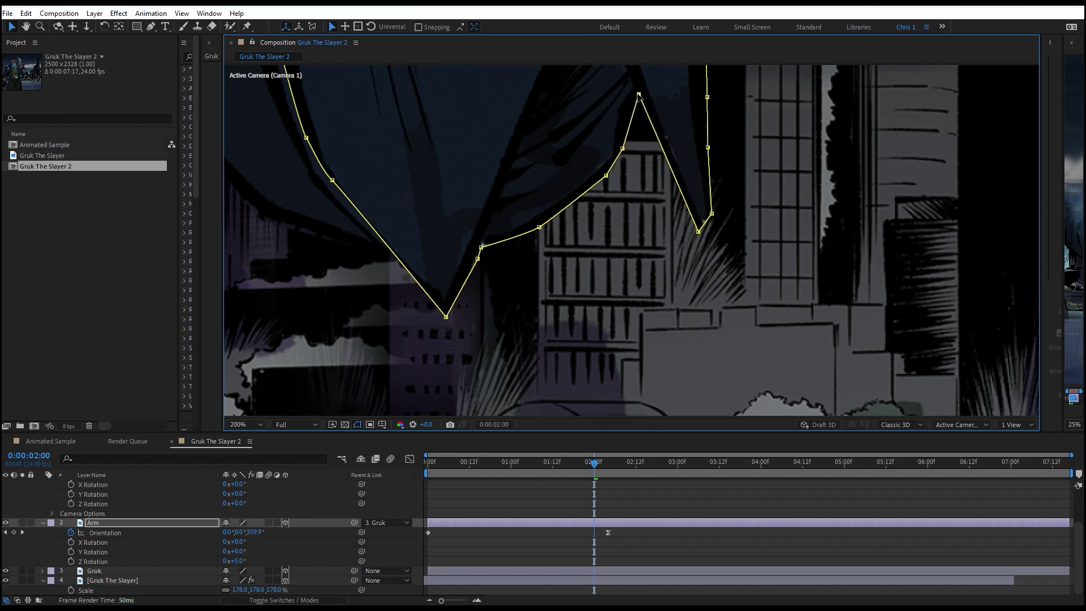
Play the animation from the start to check the trimmed sleeve edge during the arm rotation.
key("comma")
key("comma")
key("comma")
key("comma")
key("Home")
key("space")
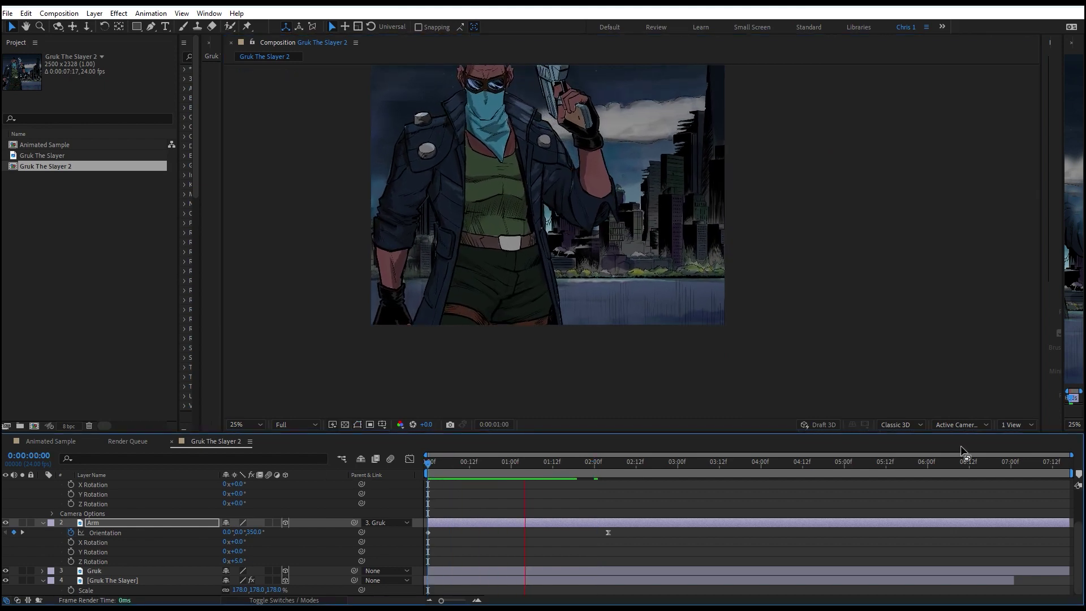
key("space")
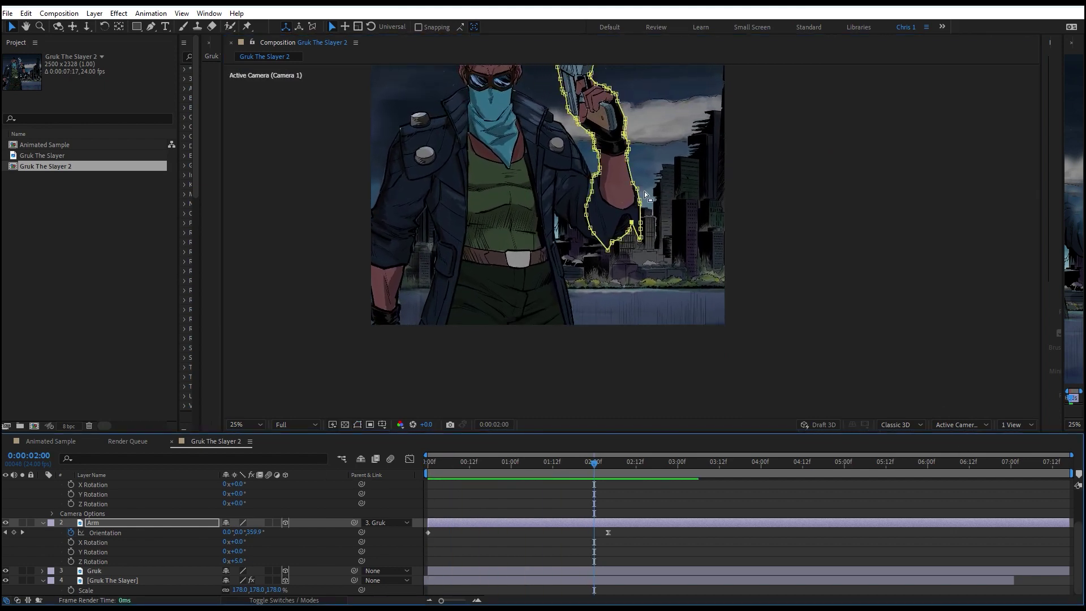
Nudge the Arm layer slightly left over the coat sleeve and preview the animation from the start with the whole frame fitted in view.
left_click(615, 206)
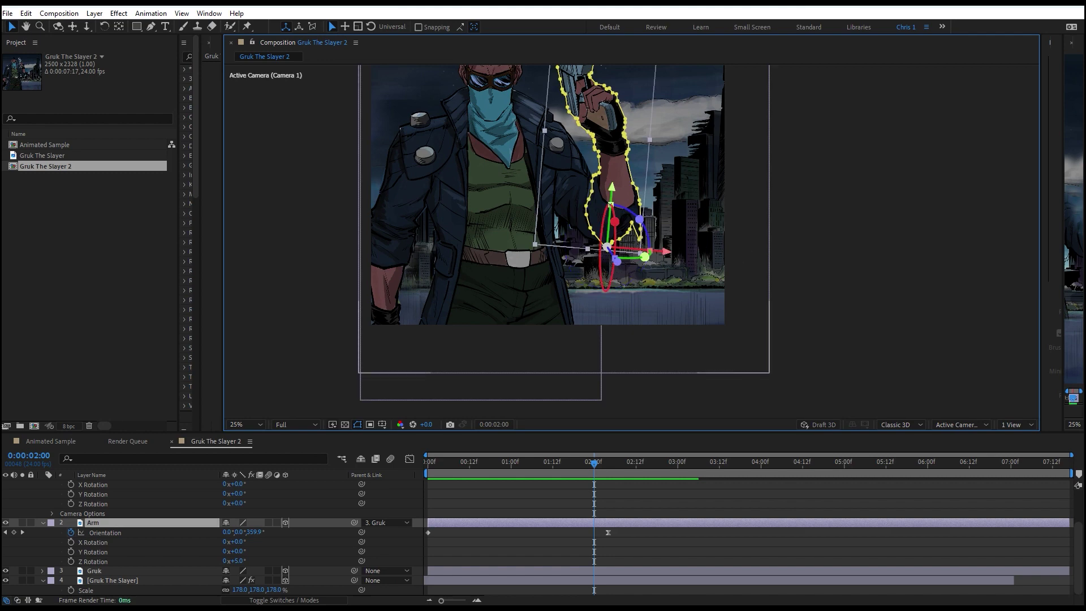
key("ctrl+z")
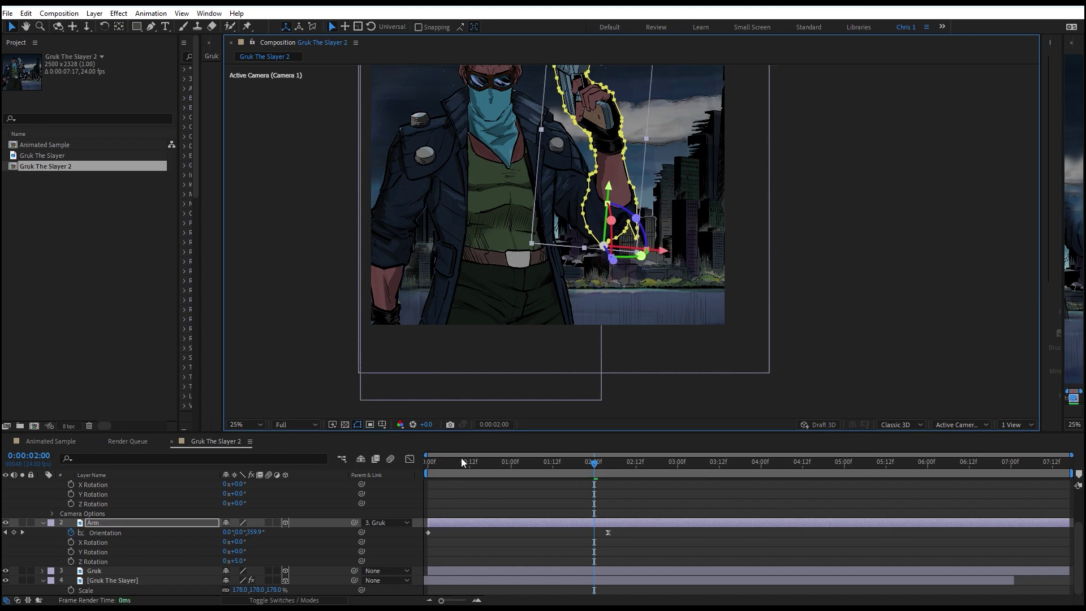
left_click_drag(459, 460, 389, 466)
key("space")
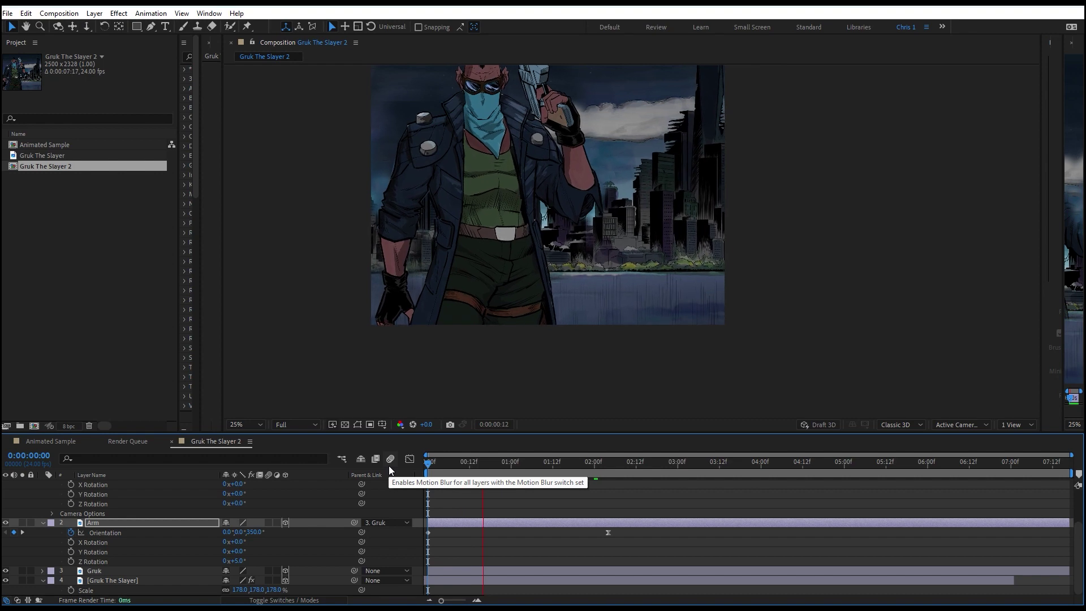
key("space")
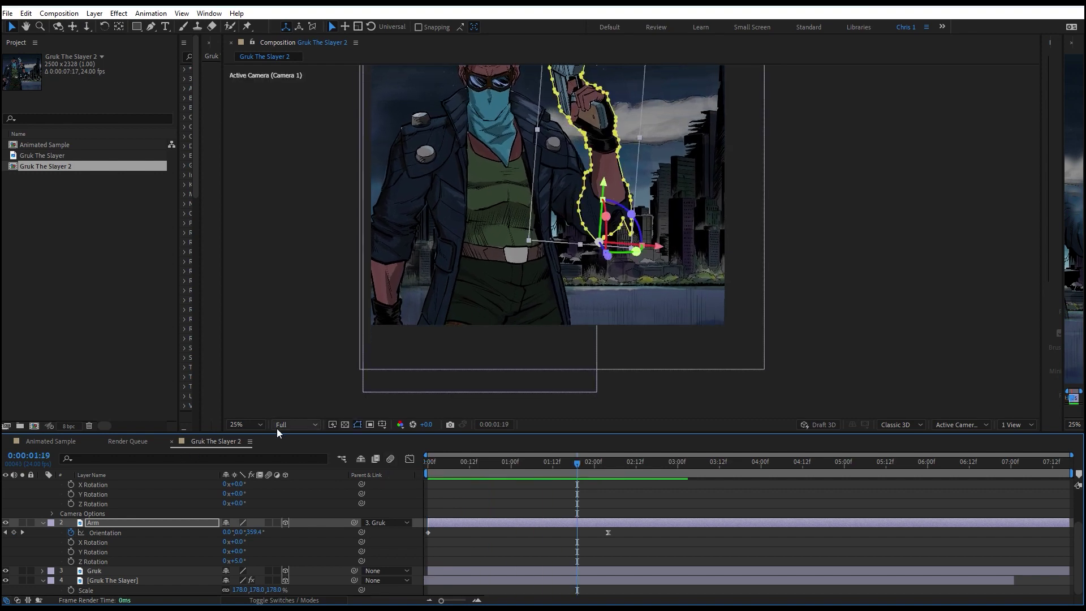
left_click(260, 430)
left_click(284, 228)
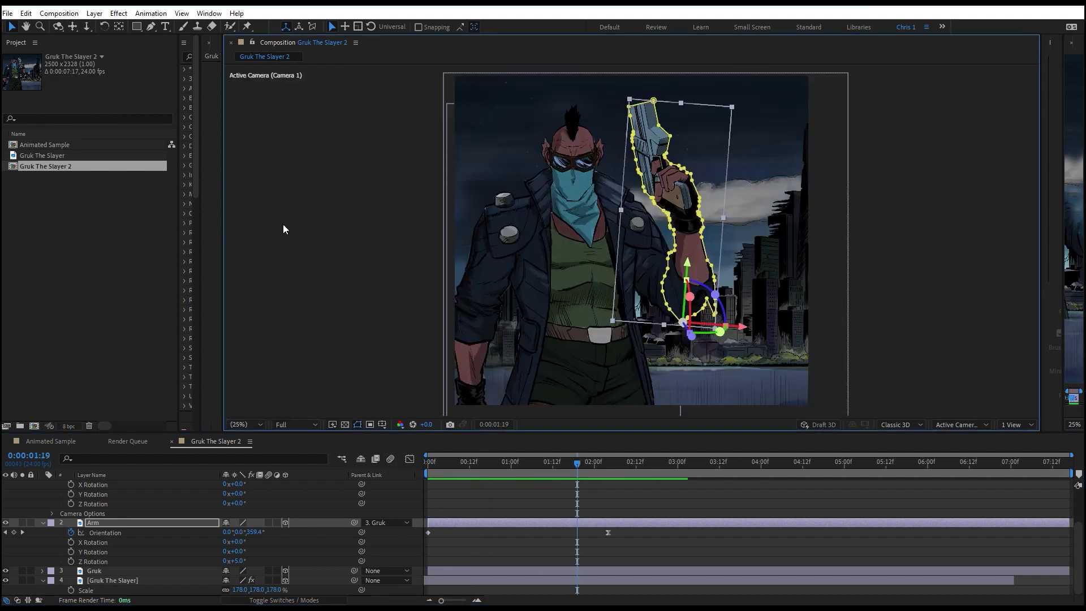
key("Home")
key("space")
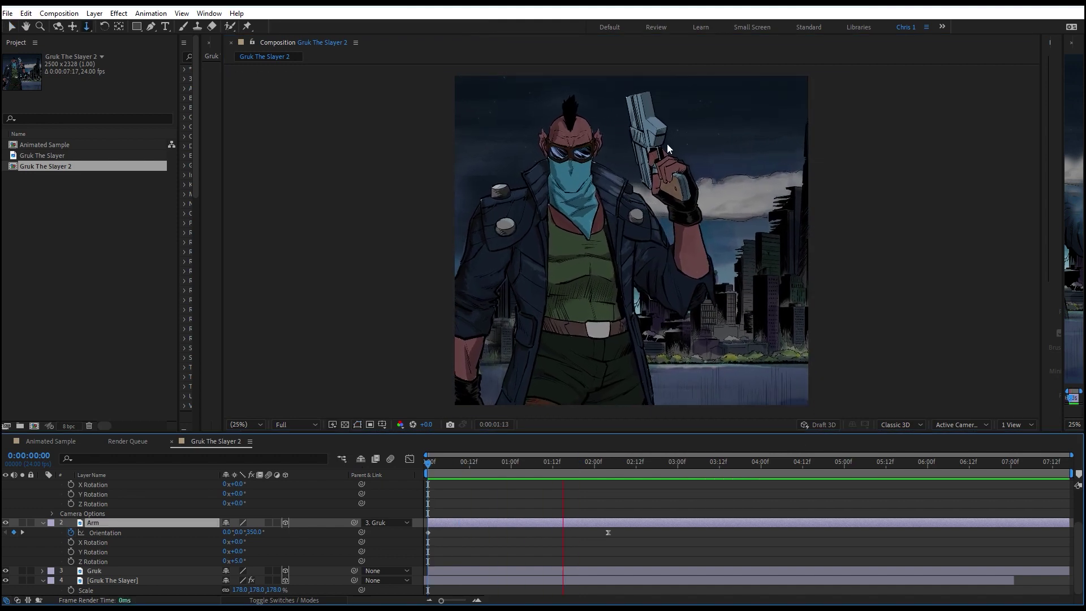
Collapse the properties of all layers, deselect them, and return to the first frame.
left_click(90, 520)
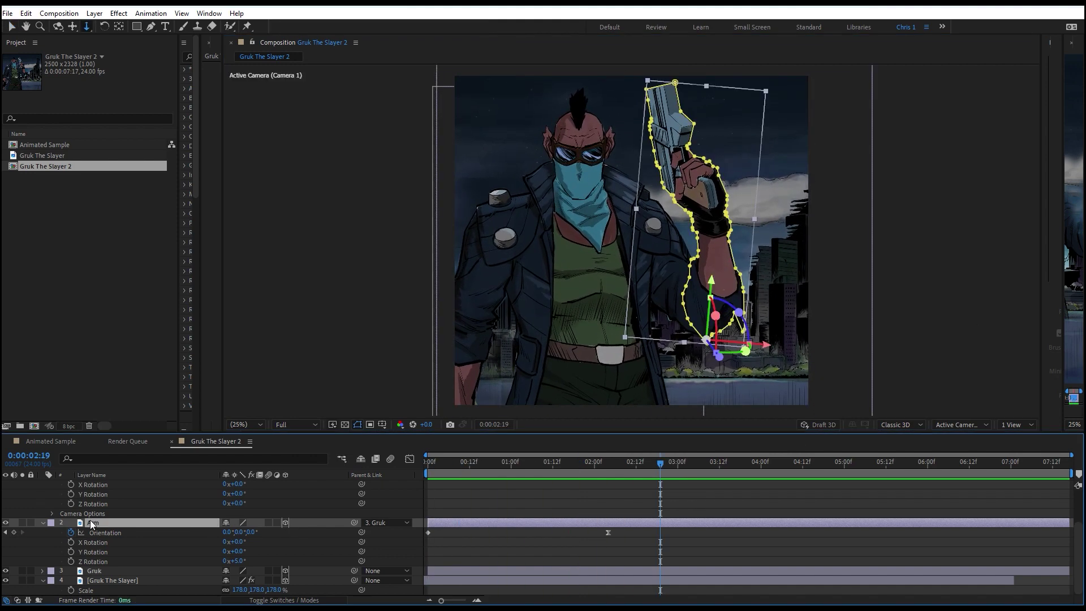
key("ctrl+a")
left_click(47, 527)
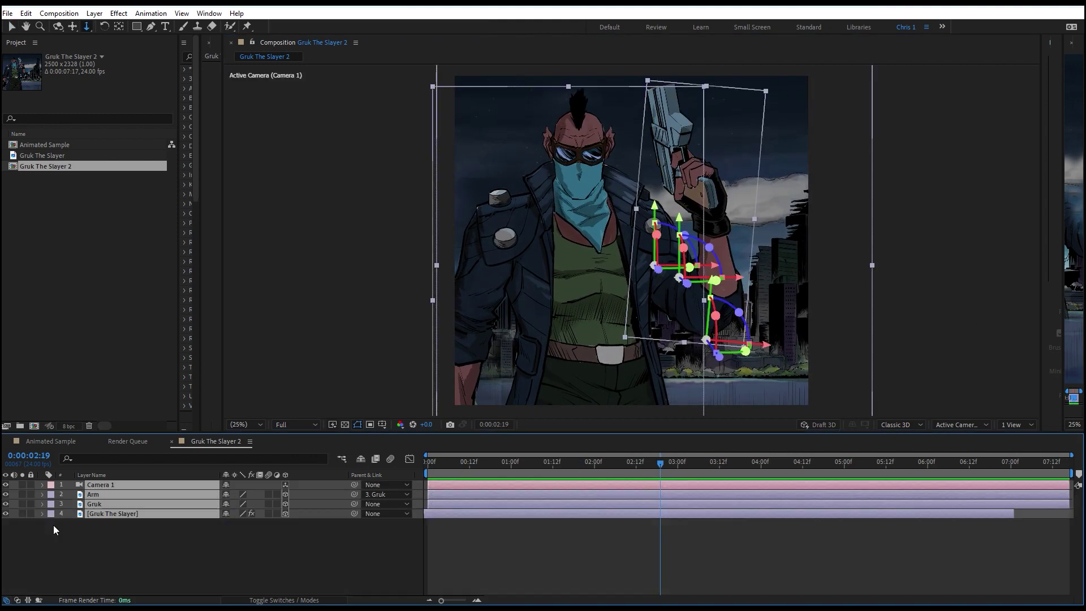
left_click(368, 571)
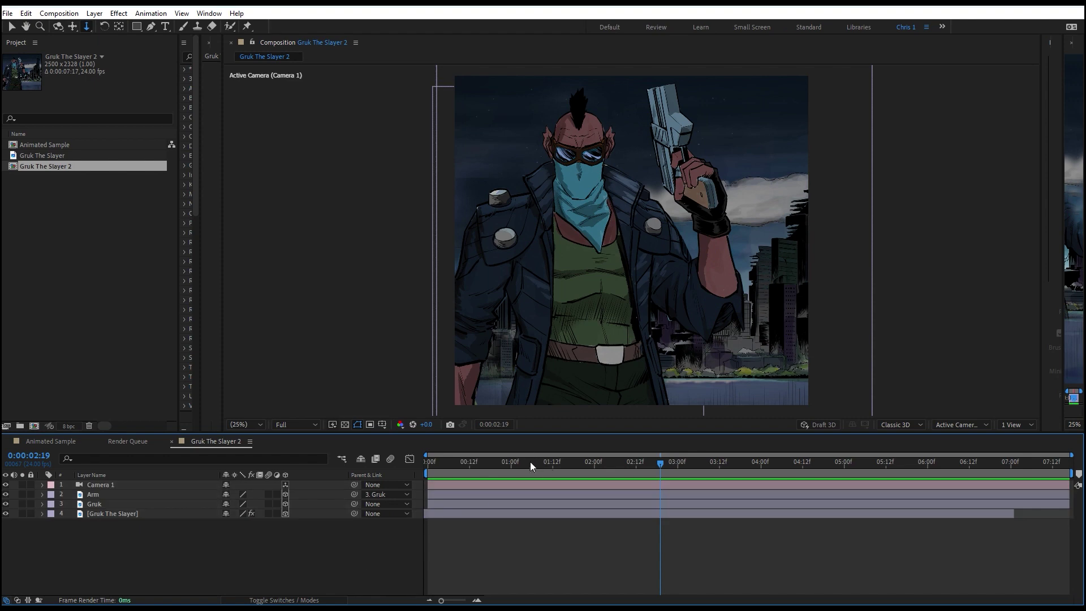
key("Home")
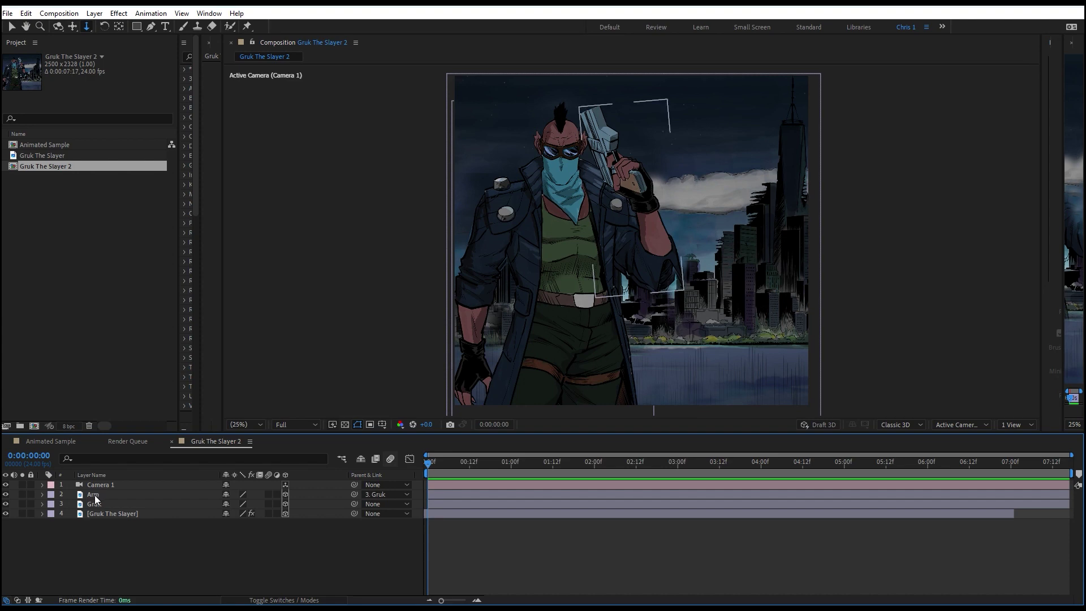
Duplicate the Gruk layer and delete both masks from the copy.
left_click(93, 495)
left_click(95, 504)
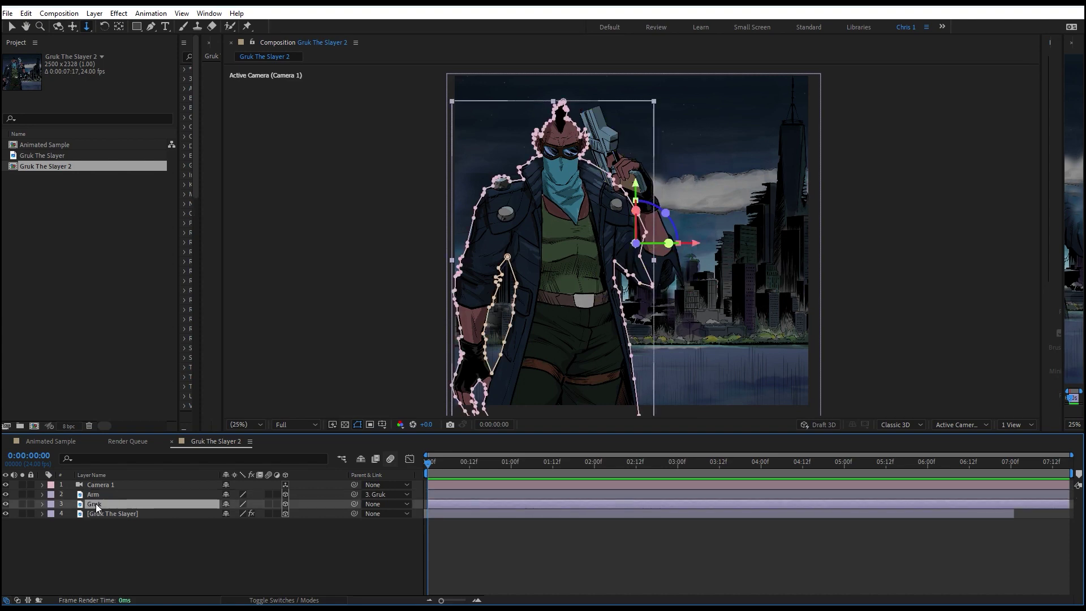
key("ctrl+d")
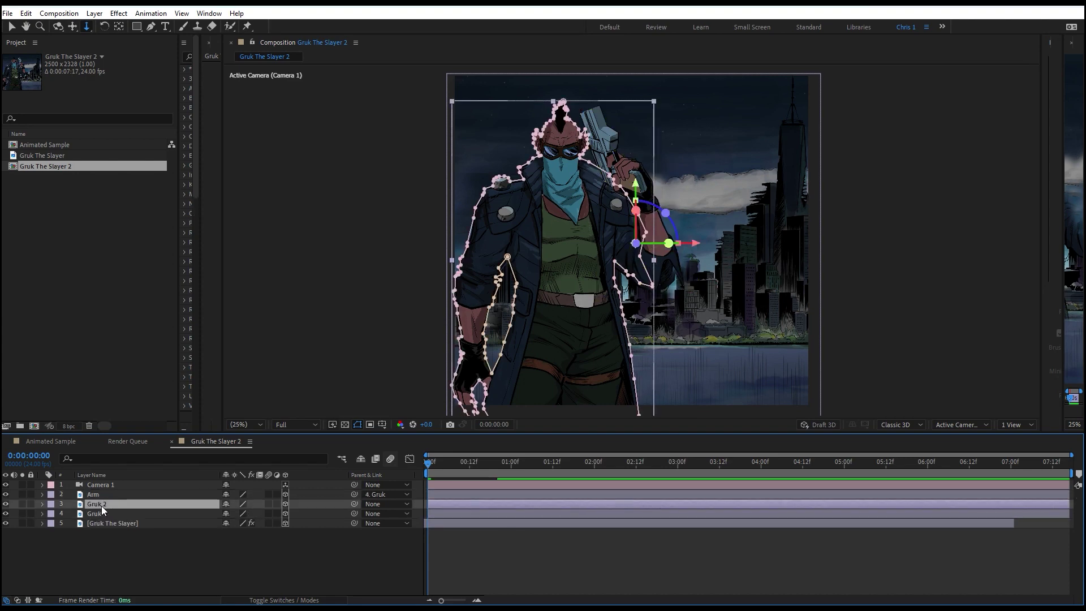
key("m")
left_click(93, 515)
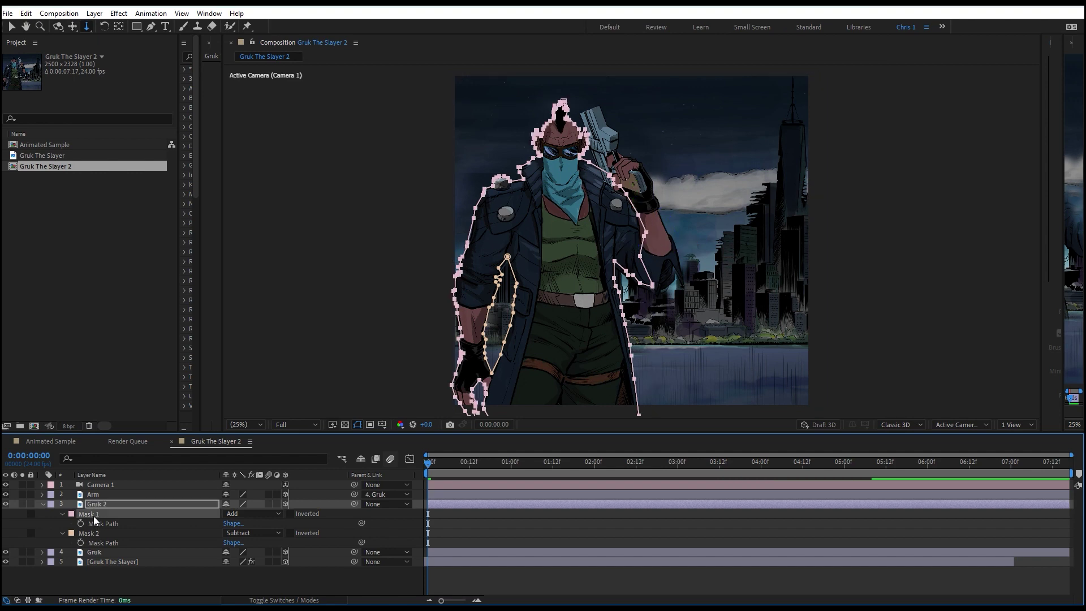
key("Delete")
left_click(90, 515)
key("Delete")
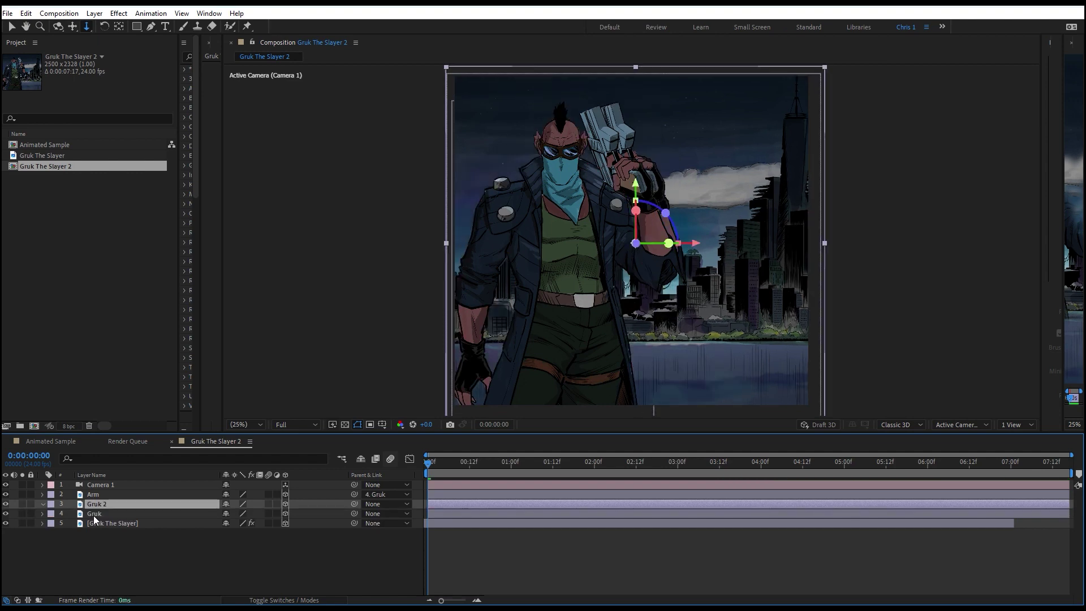
Draw Pen tool masks around the two goggle lenses on the duplicated Gruk layer.
left_click(152, 27)
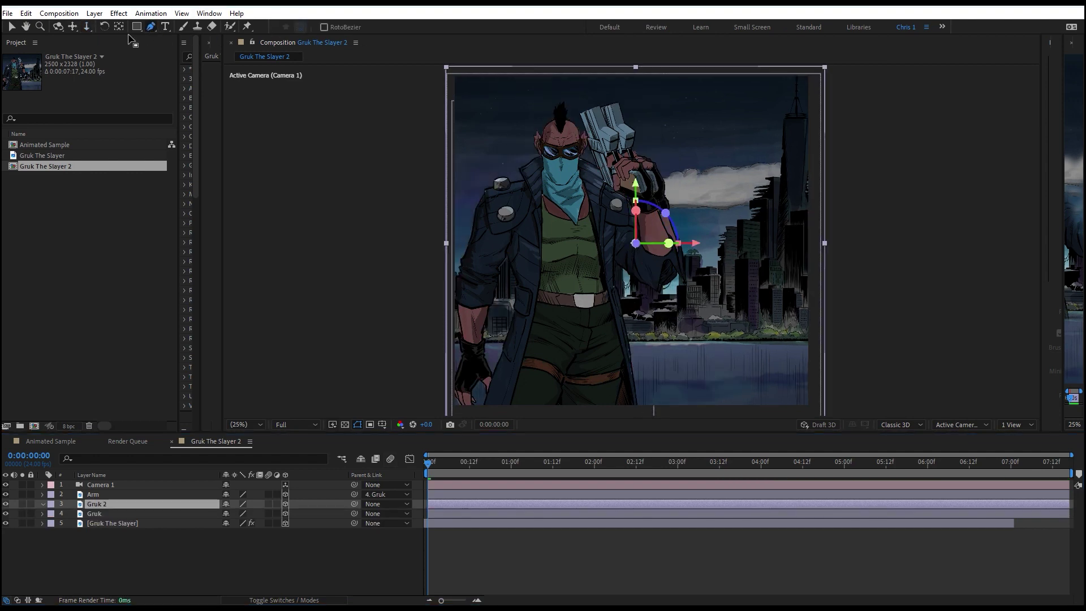
scroll(580, 147, "up", 4)
key("h")
left_click_drag(464, 136, 811, 488)
left_click(632, 221)
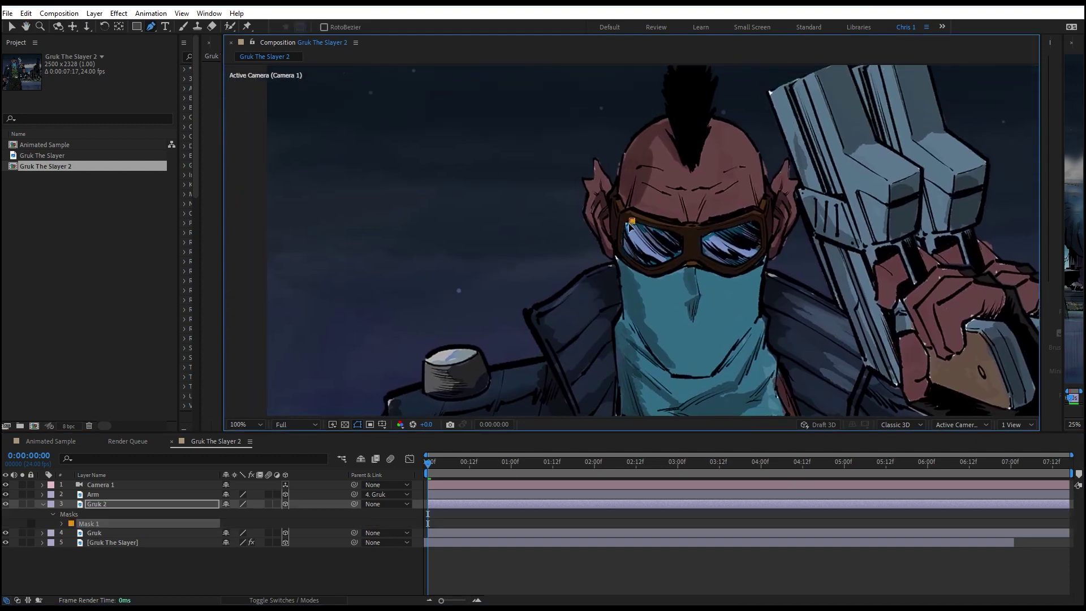
left_click(648, 266)
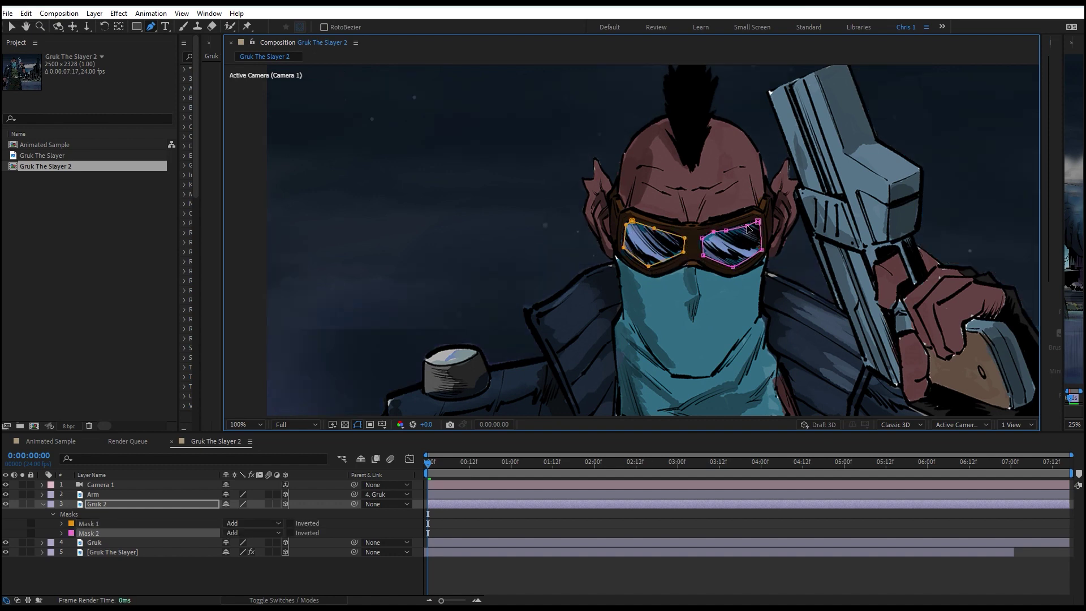
Solo the goggle lens layer to inspect its two masks, then show all layers again and collapse its mask properties.
left_click(23, 503)
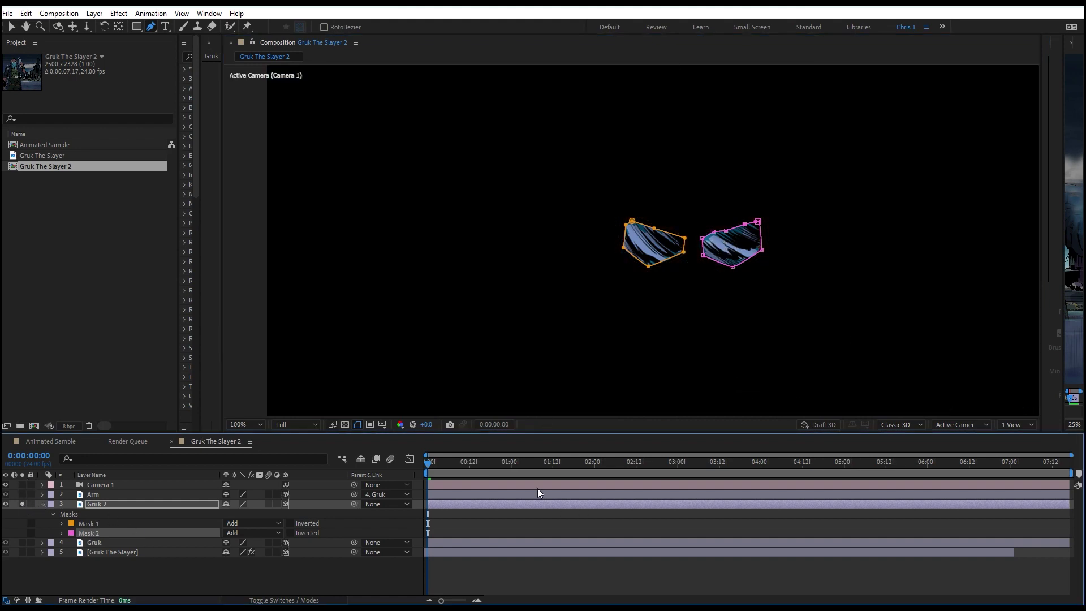
left_click(326, 579)
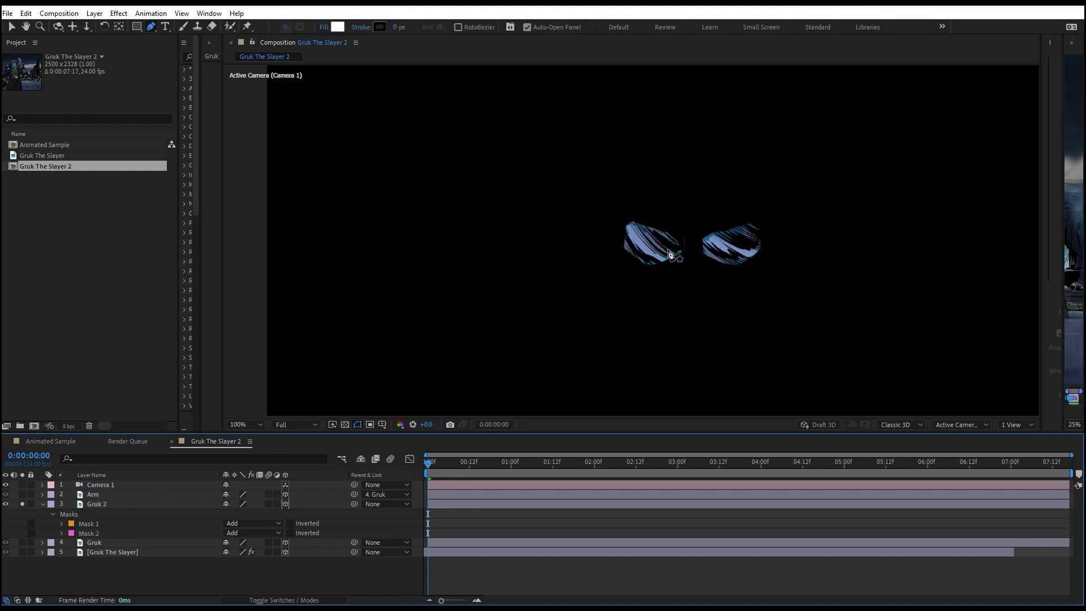
left_click(23, 504)
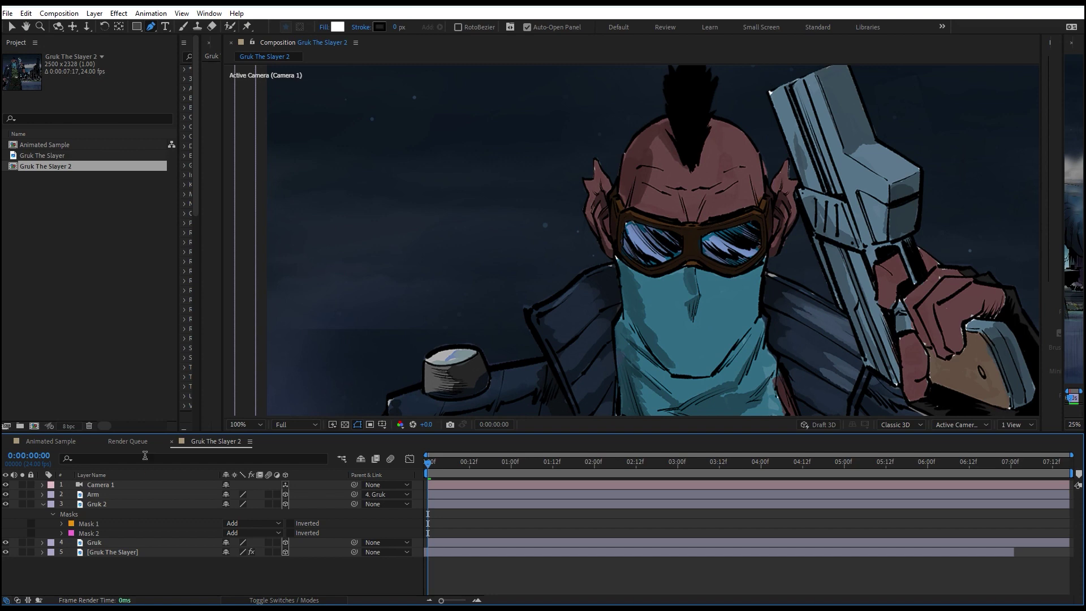
left_click(43, 504)
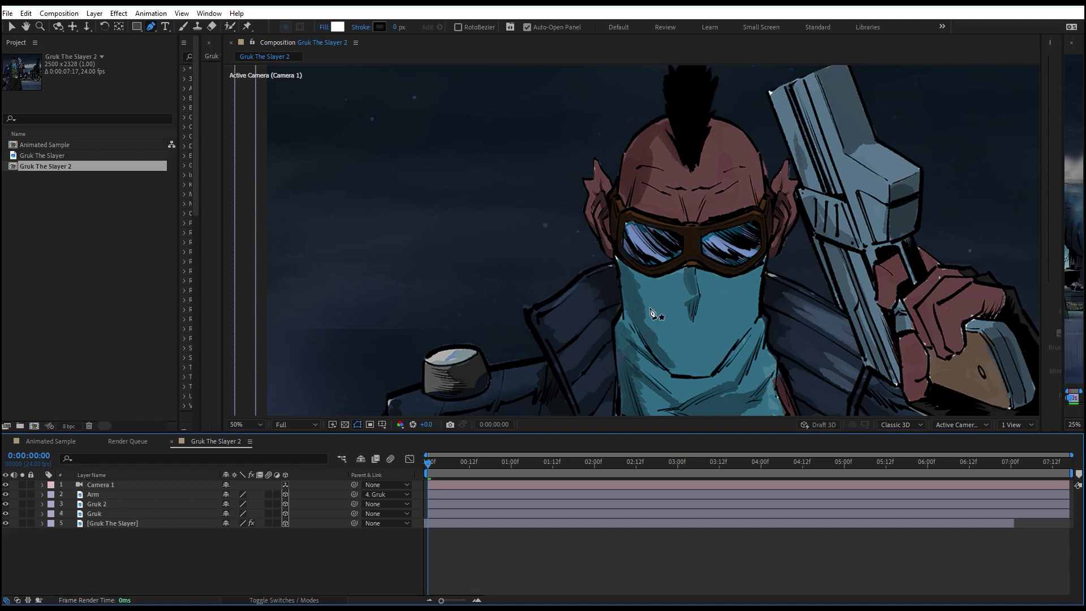
scroll(650, 317, "down", 4)
key("h")
left_click_drag(738, 318, 651, 221)
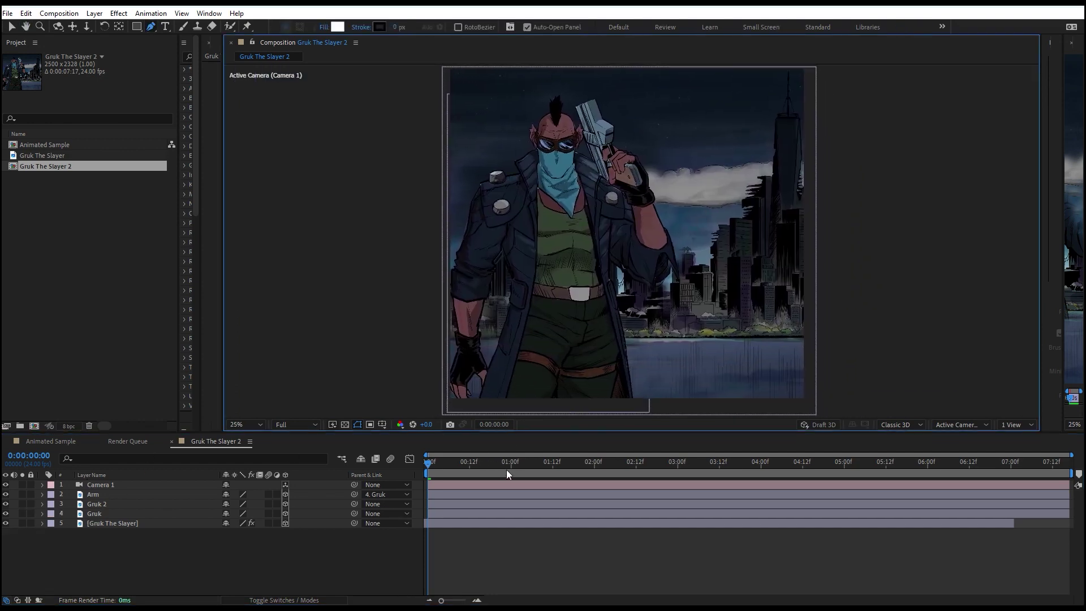
Rename the duplicated Gruk 2 layer as glasses.
left_click_drag(443, 464, 462, 463)
left_click(97, 505)
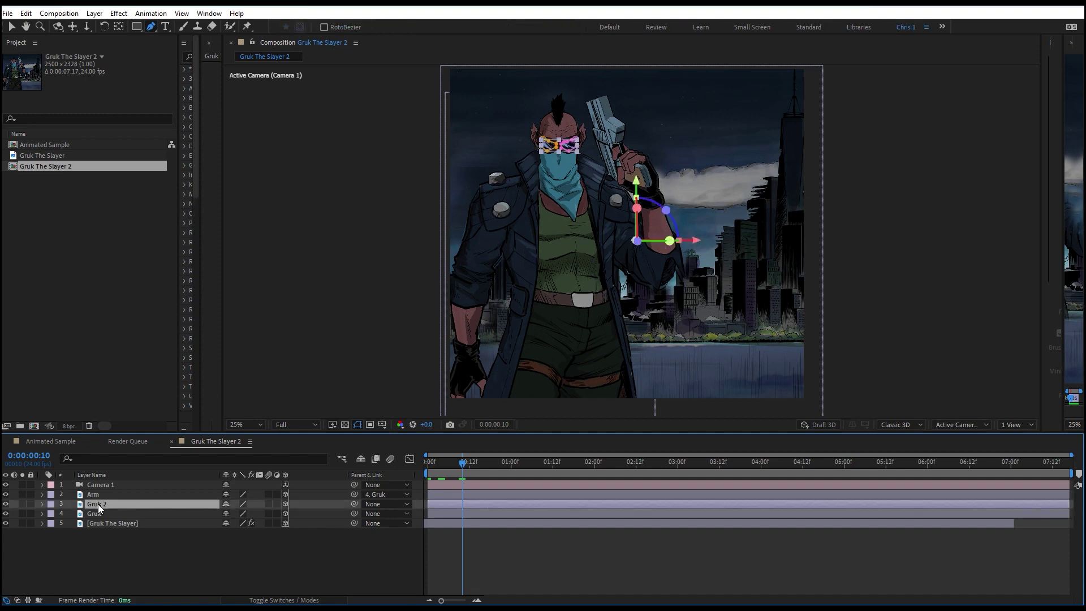
right_click(97, 507)
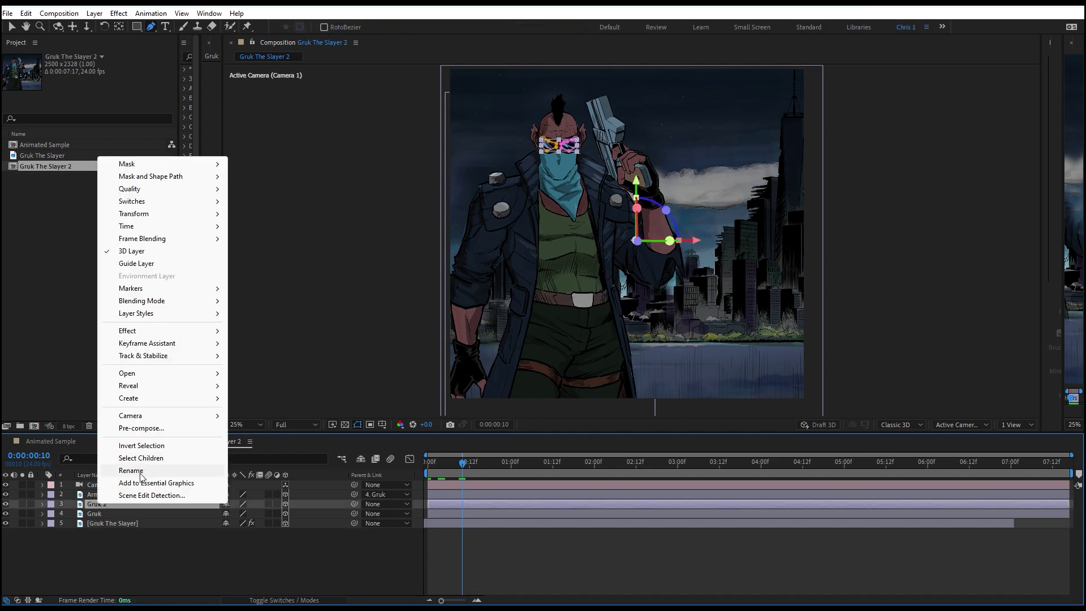
left_click(141, 469)
type("glasses")
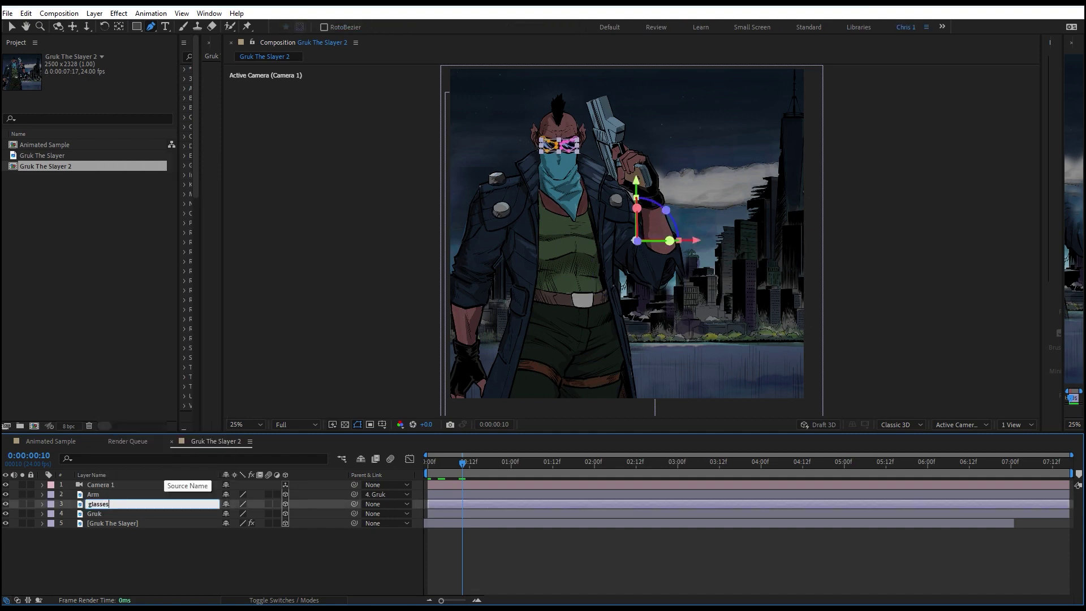
left_click(202, 531)
Find the CC Light Sweep effect and apply it to the glasses layer.
left_click(106, 503)
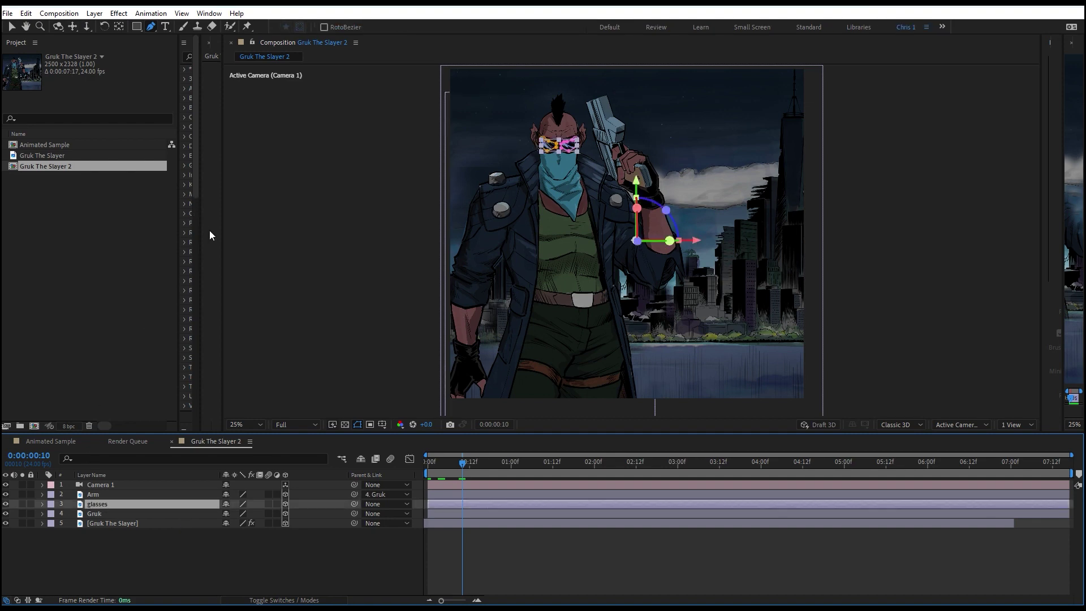
left_click_drag(198, 235, 387, 235)
left_click(216, 57)
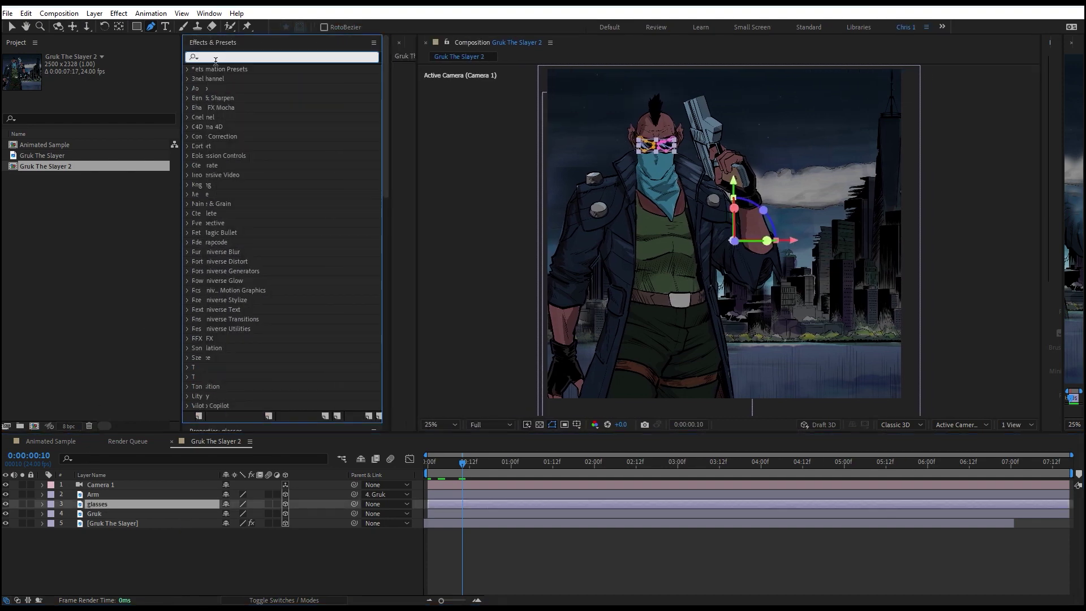
type("light")
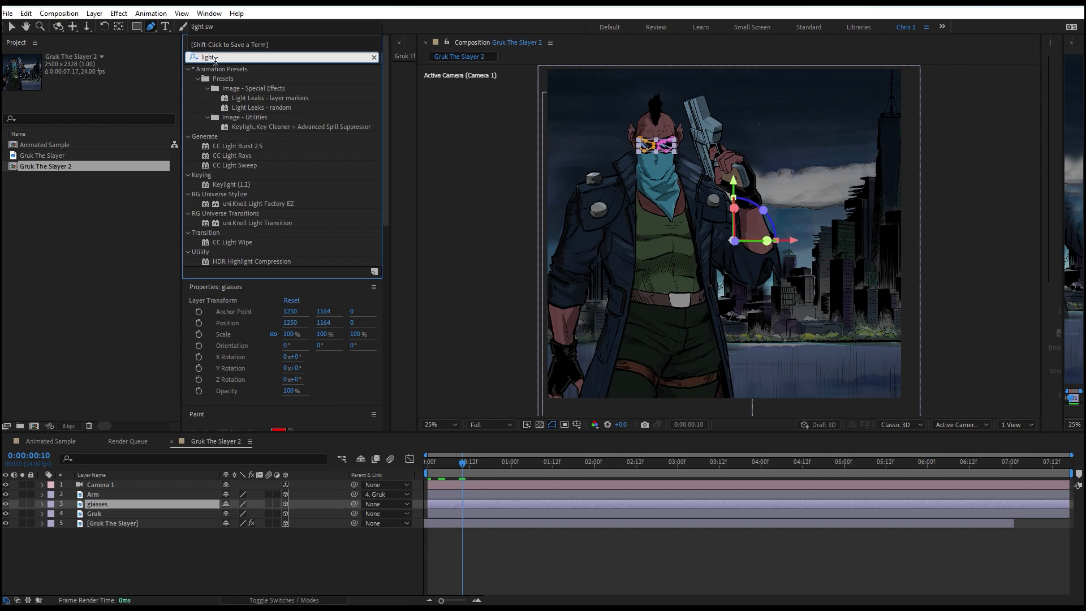
type(" swee")
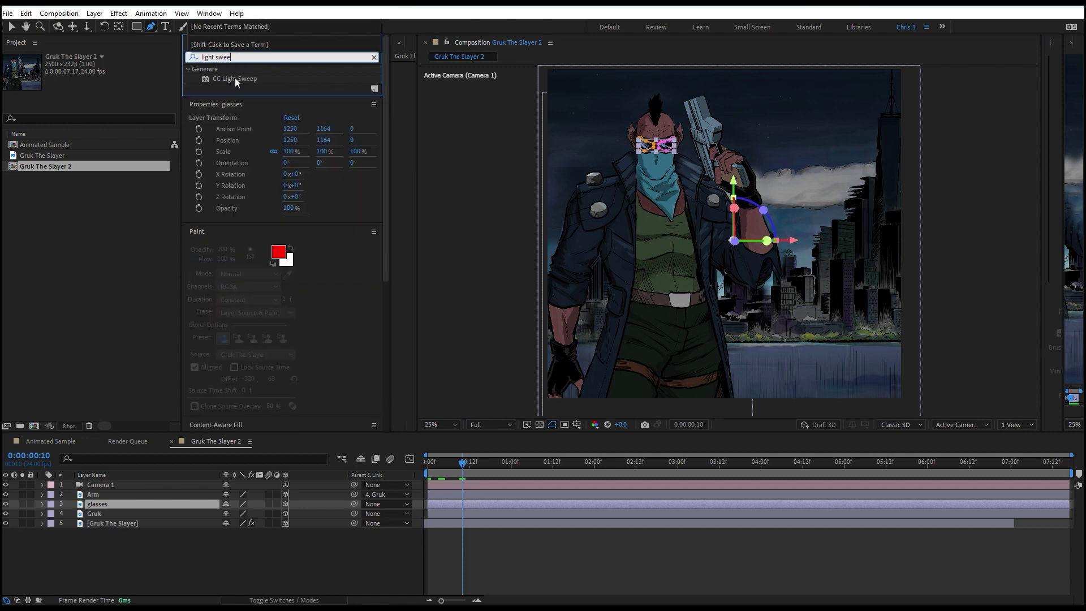
double_click(236, 79)
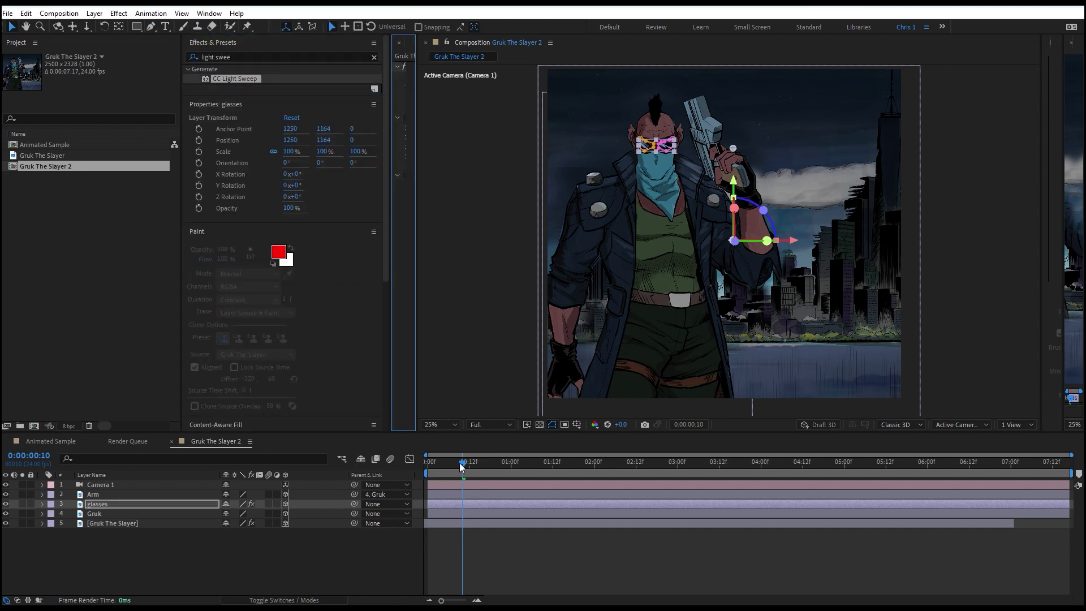
At 0:00:00:21, place the light sweep's centre at about 537.7, 658.9, beside the goggles, and start keyframing Center.
left_click_drag(461, 466, 499, 493)
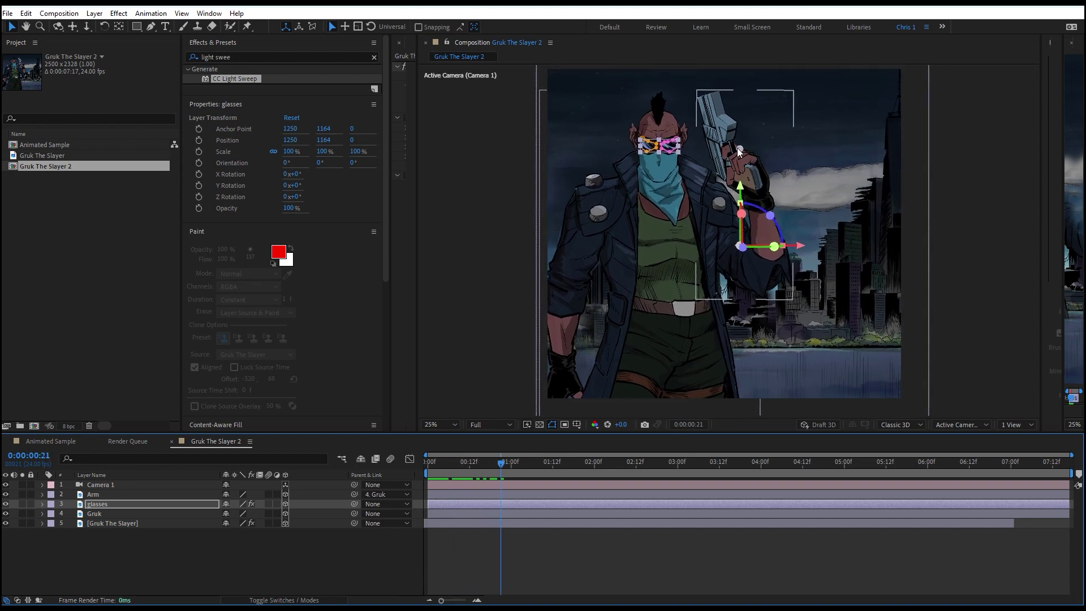
left_click_drag(740, 150, 653, 155)
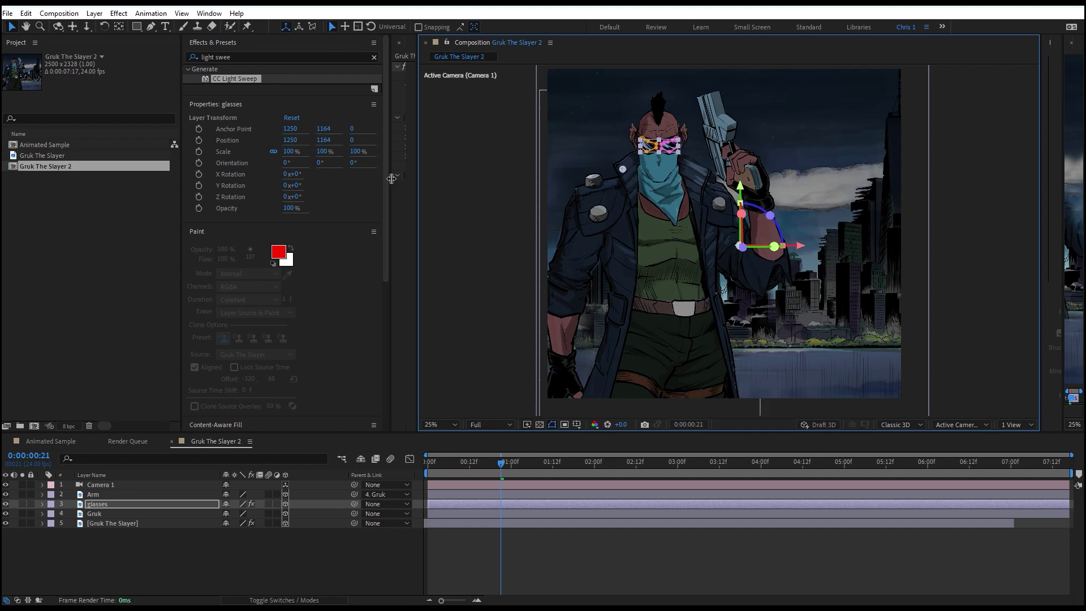
left_click_drag(419, 180, 568, 179)
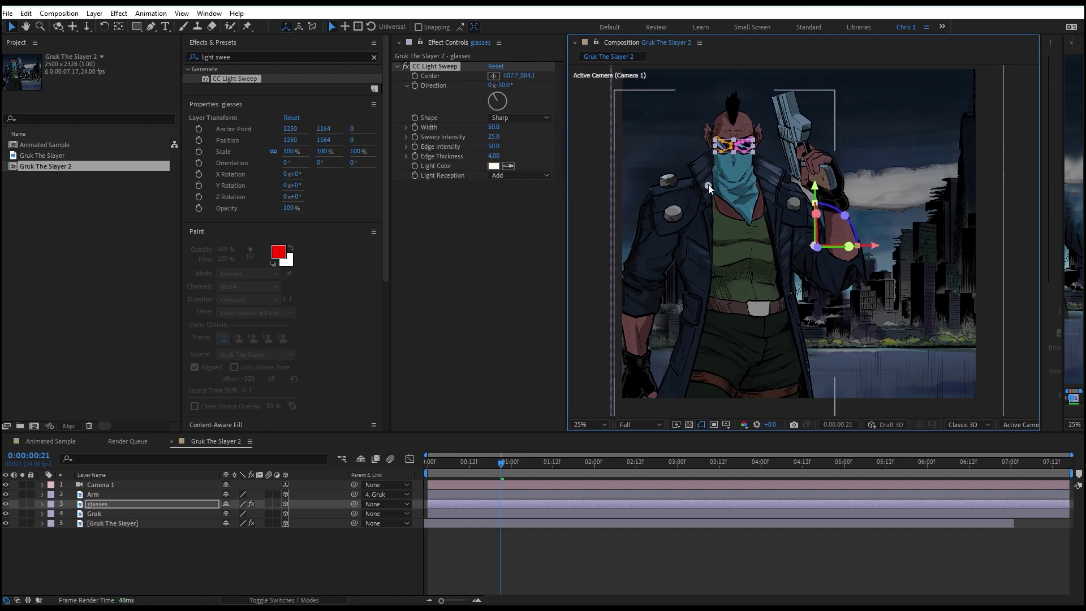
left_click_drag(708, 185, 709, 182)
scroll(726, 159, "up", 1)
left_click_drag(668, 125, 750, 297)
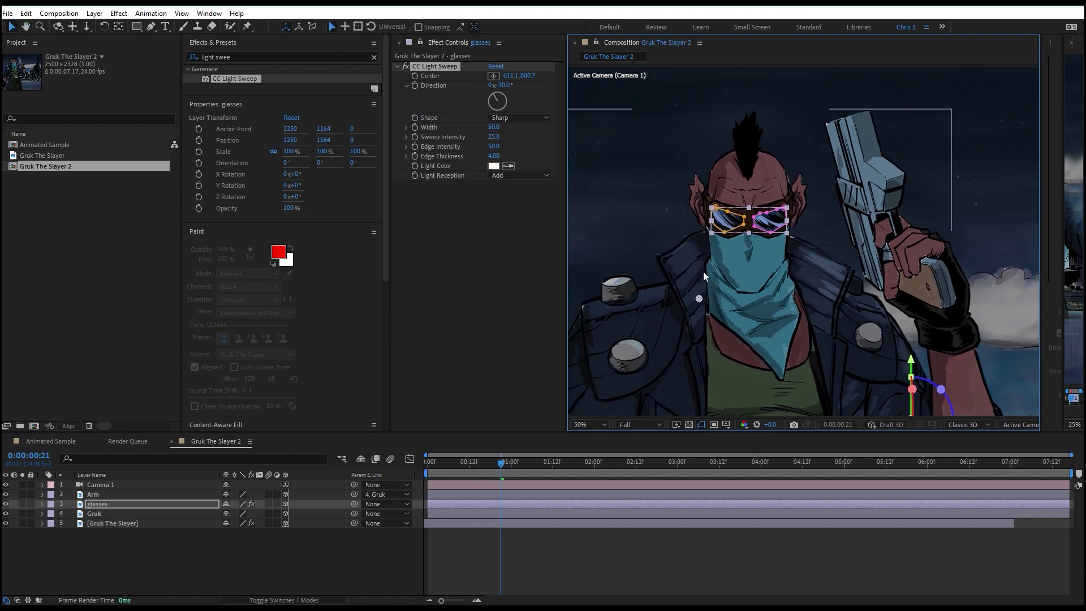
left_click_drag(740, 243, 672, 270)
left_click(415, 75)
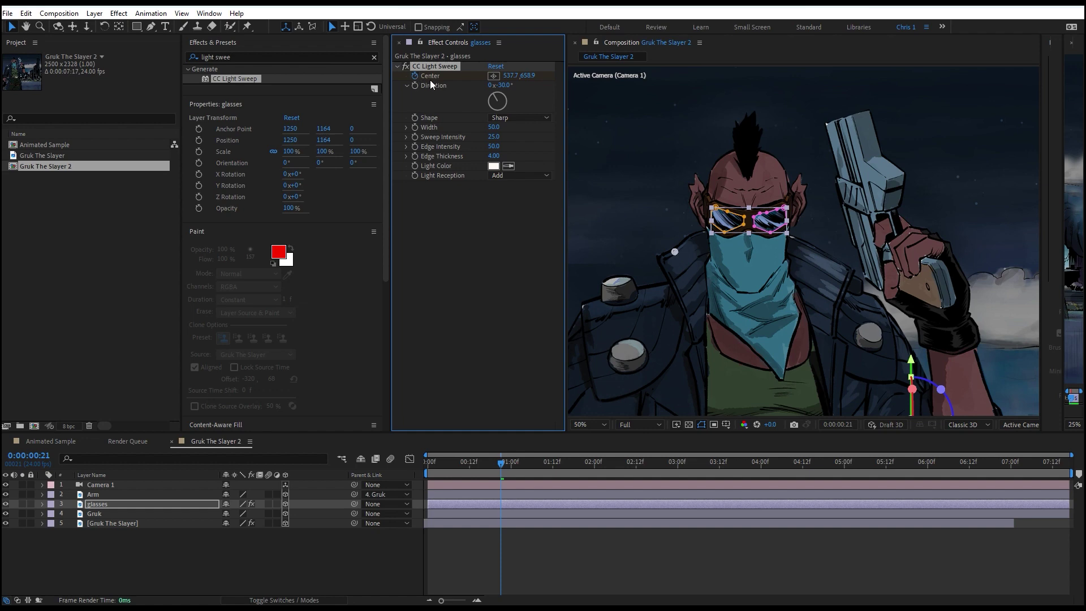
Reveal the glasses layer's sweep properties, keyframe Center at about 1098.6, 456.6 beside the gun at 0:00:02:11, and preview the sweep.
left_click(102, 504)
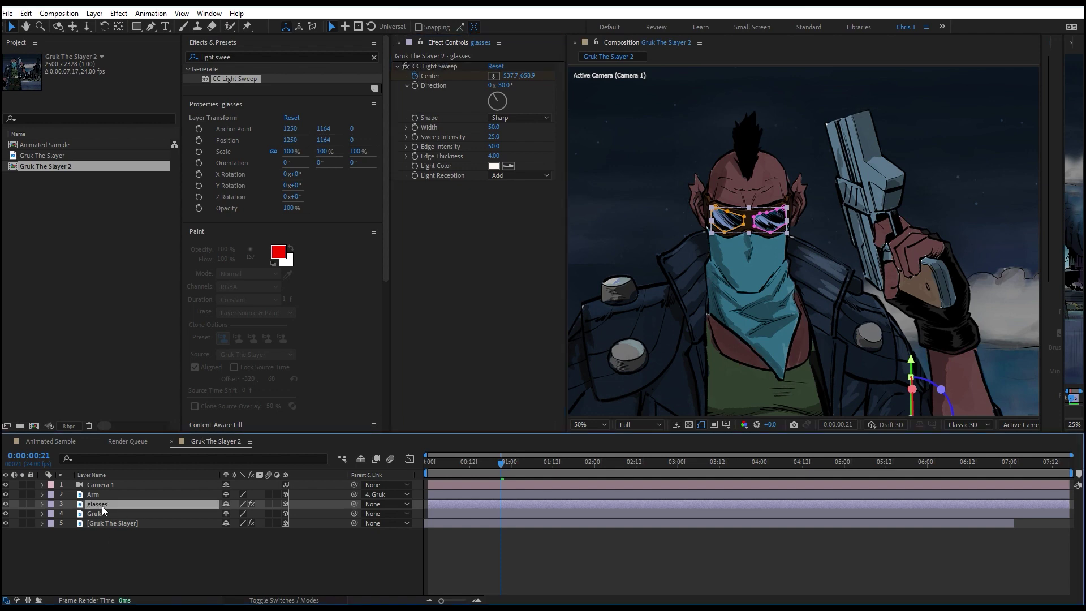
key("e")
left_click(62, 514)
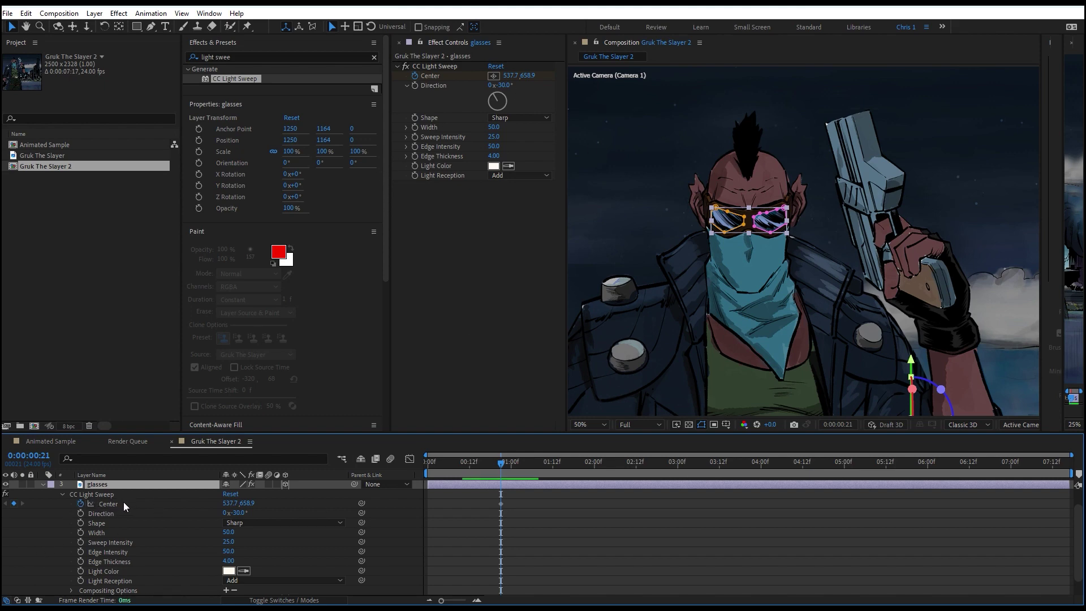
left_click_drag(512, 463, 632, 482)
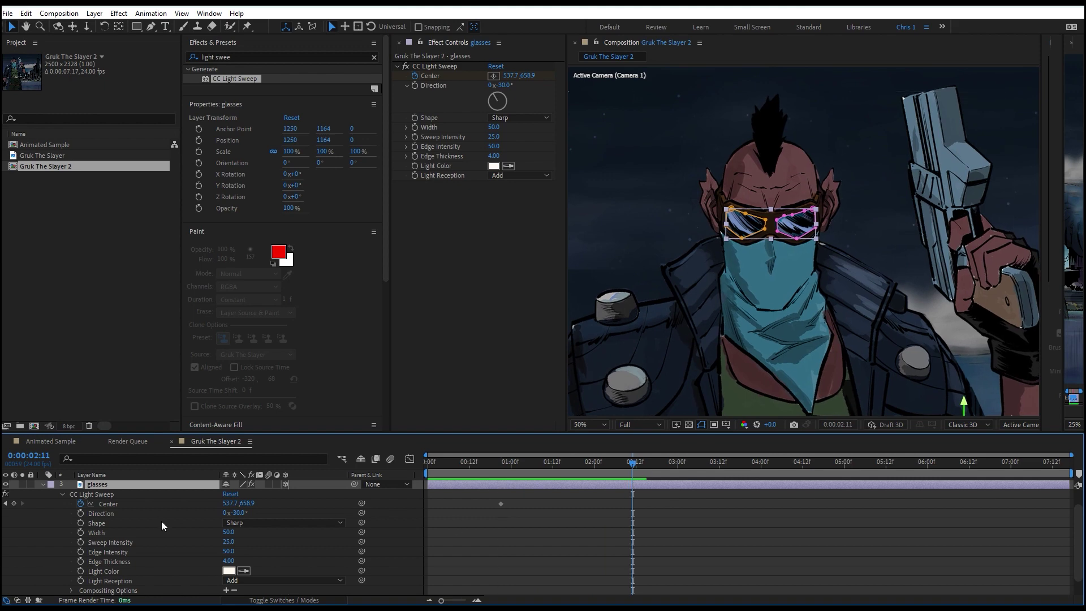
left_click(108, 504)
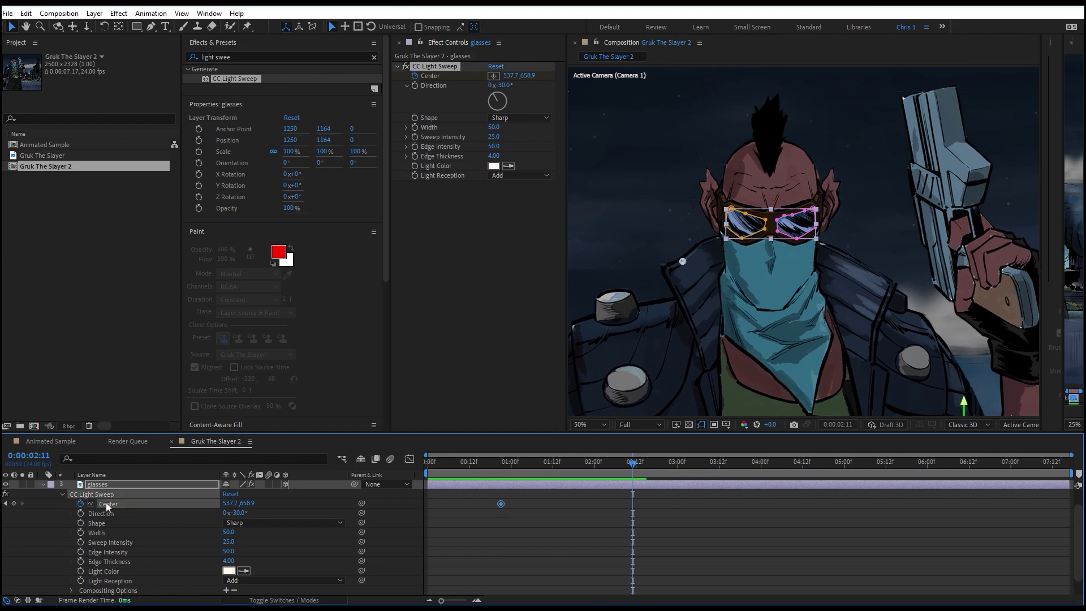
left_click_drag(682, 263, 904, 183)
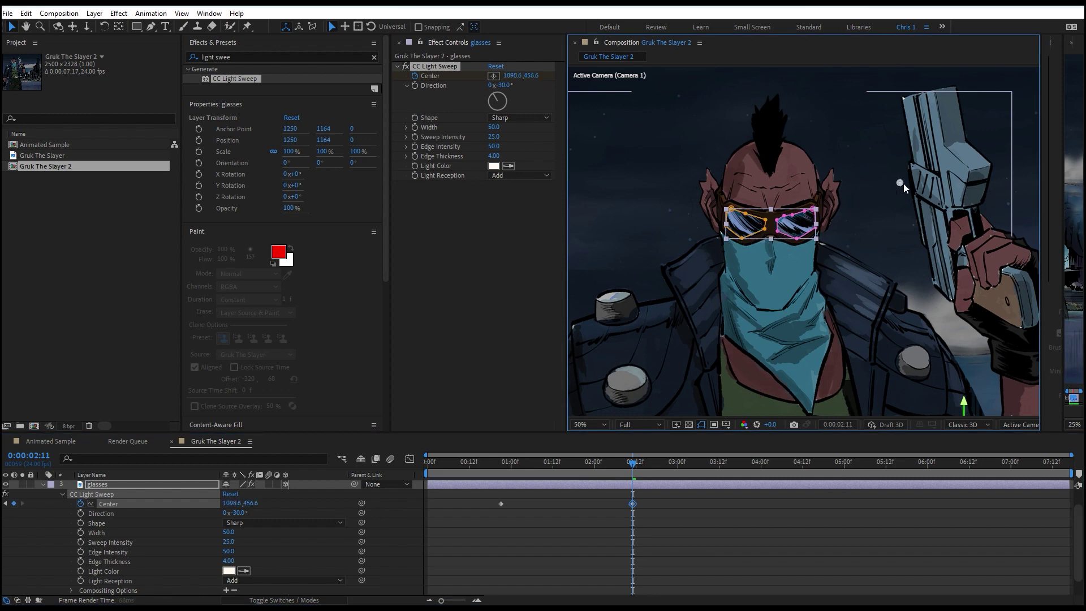
left_click(495, 468)
key("space")
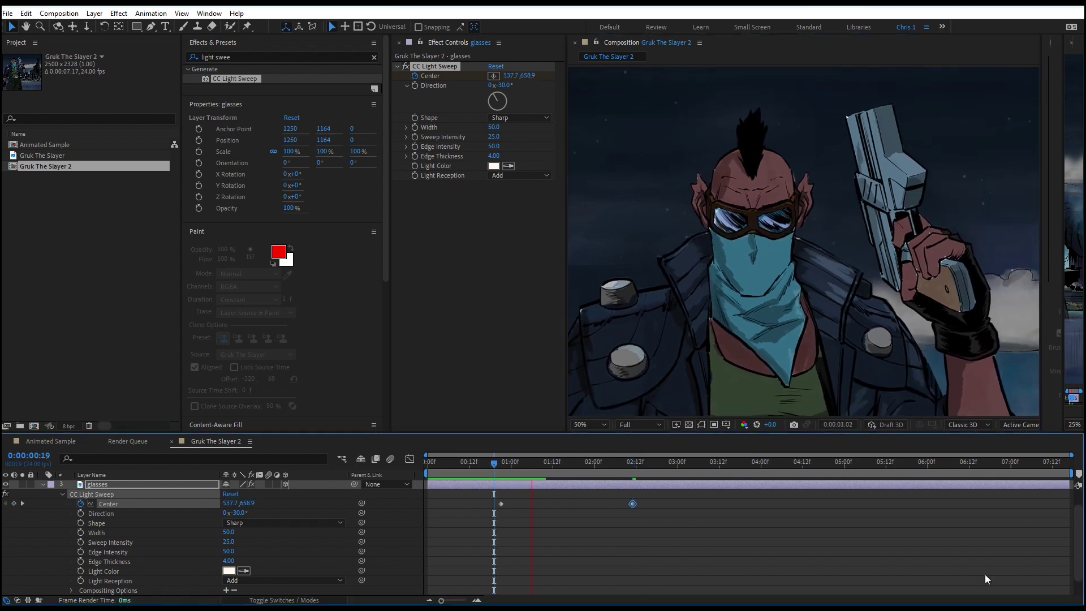
Delay the second Center keyframe to about 0:00:03:08 and preview the slower sweep from the first frame.
left_click_drag(633, 504, 706, 504)
left_click_drag(663, 468, 426, 468)
key("space")
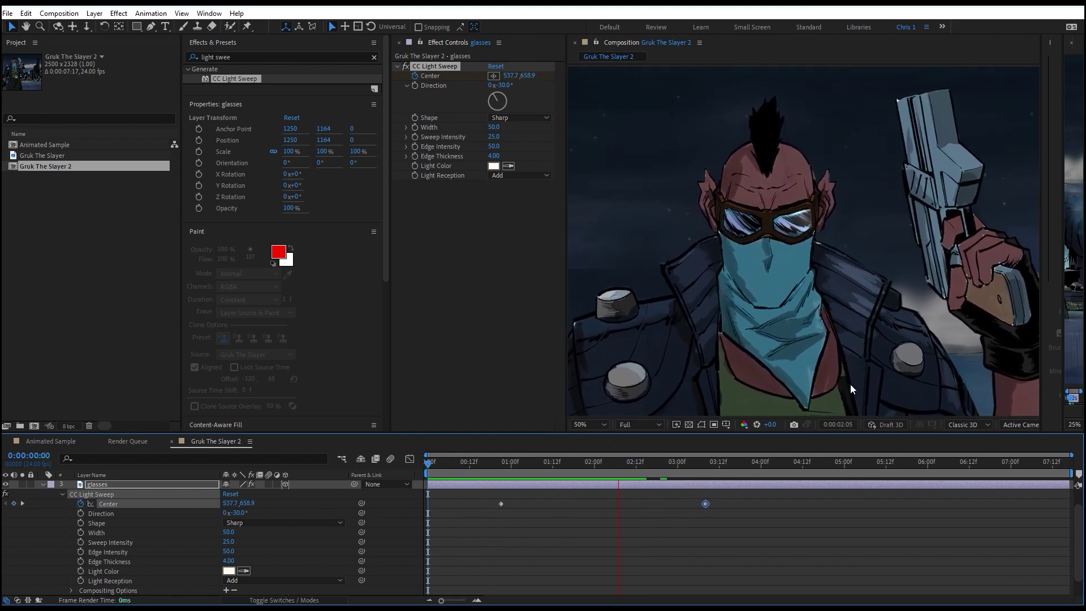
key("space")
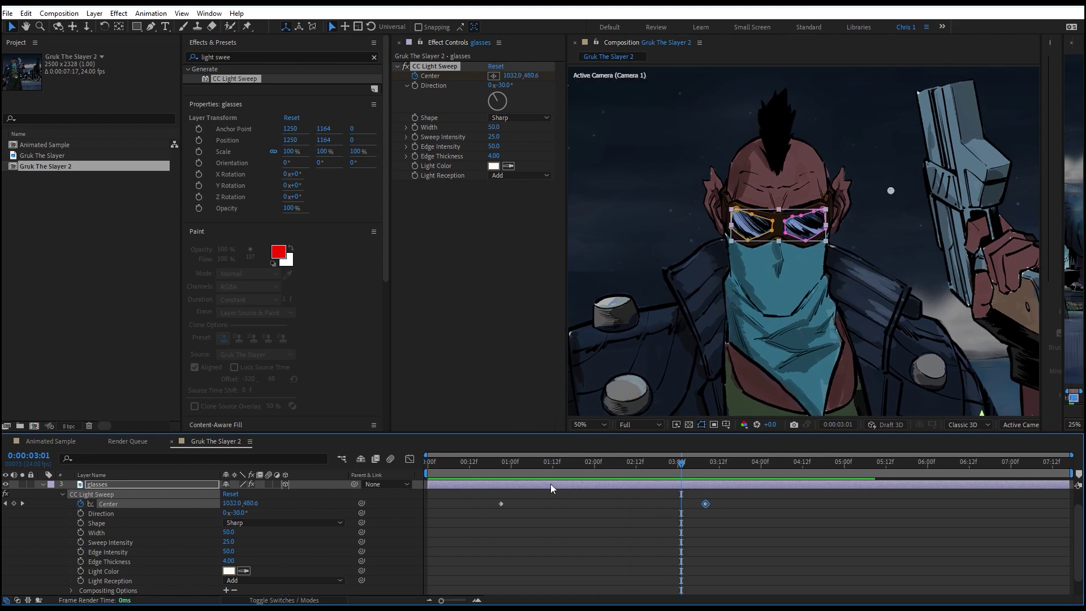
Set the light sweep's Width to 36 and Sweep Intensity to 71, then preview the goggle glint.
left_click_drag(531, 468, 566, 469)
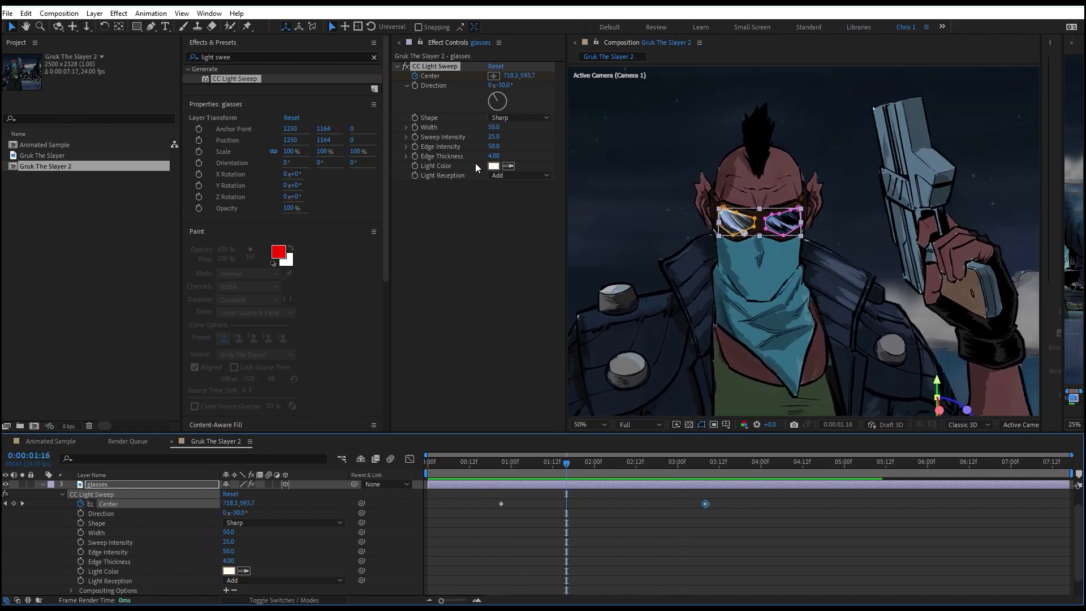
left_click_drag(498, 129, 478, 177)
left_click_drag(494, 137, 522, 135)
left_click_drag(551, 467, 484, 474)
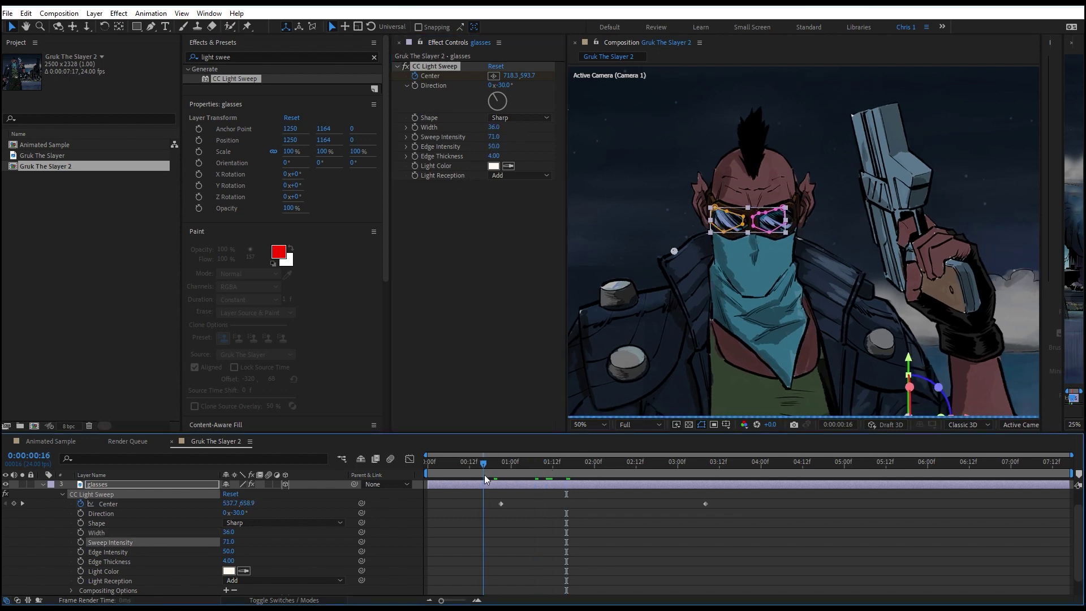
key("space")
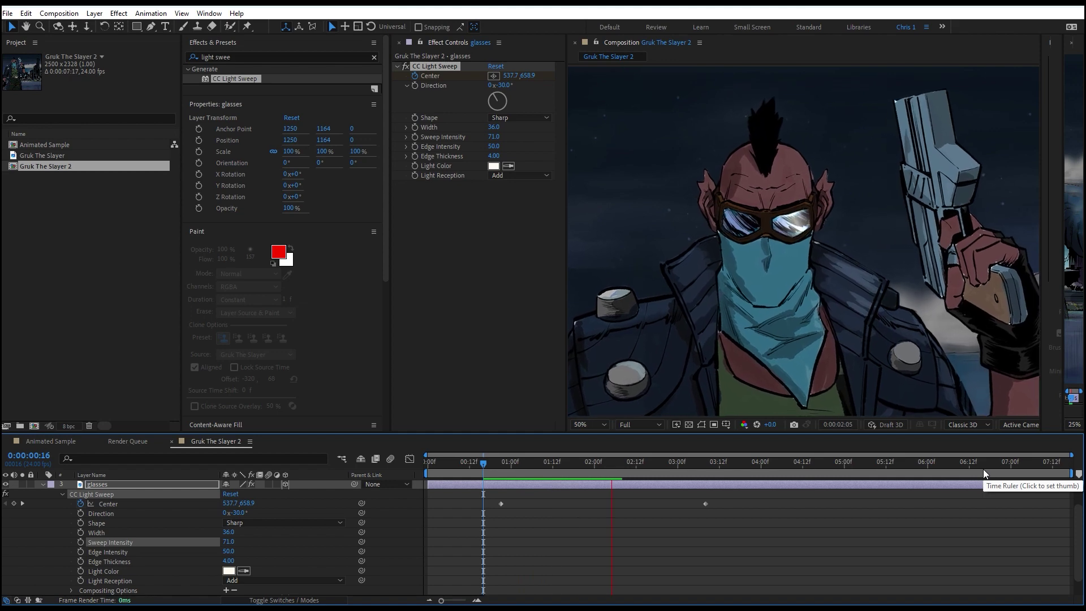
key("space")
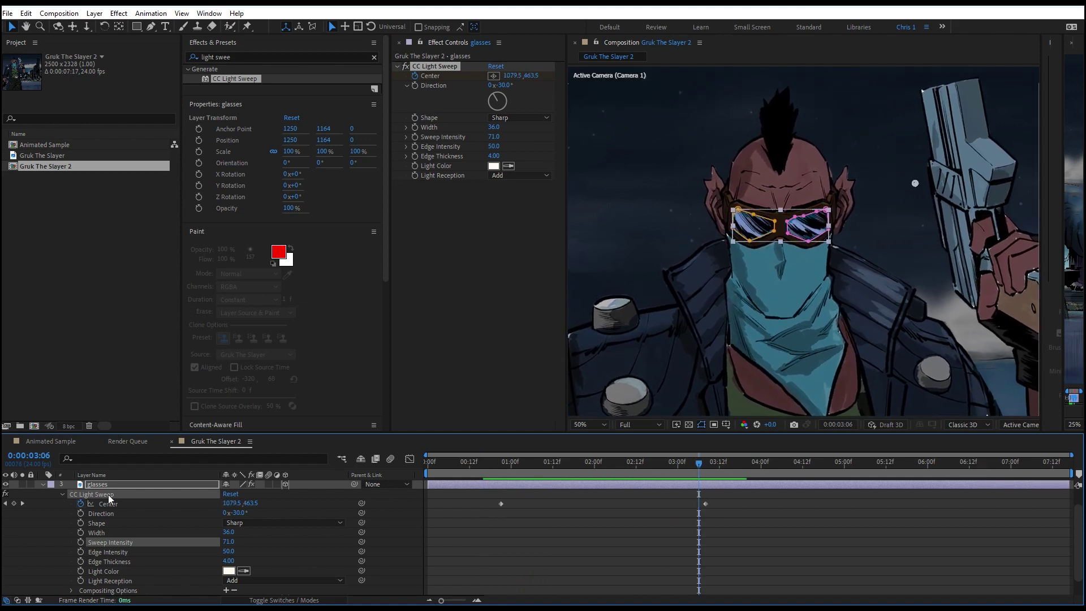
Collapse the glasses layer's properties, enlarge the composition view to show the full artwork, and preview the animation from the first frame.
left_click(44, 485)
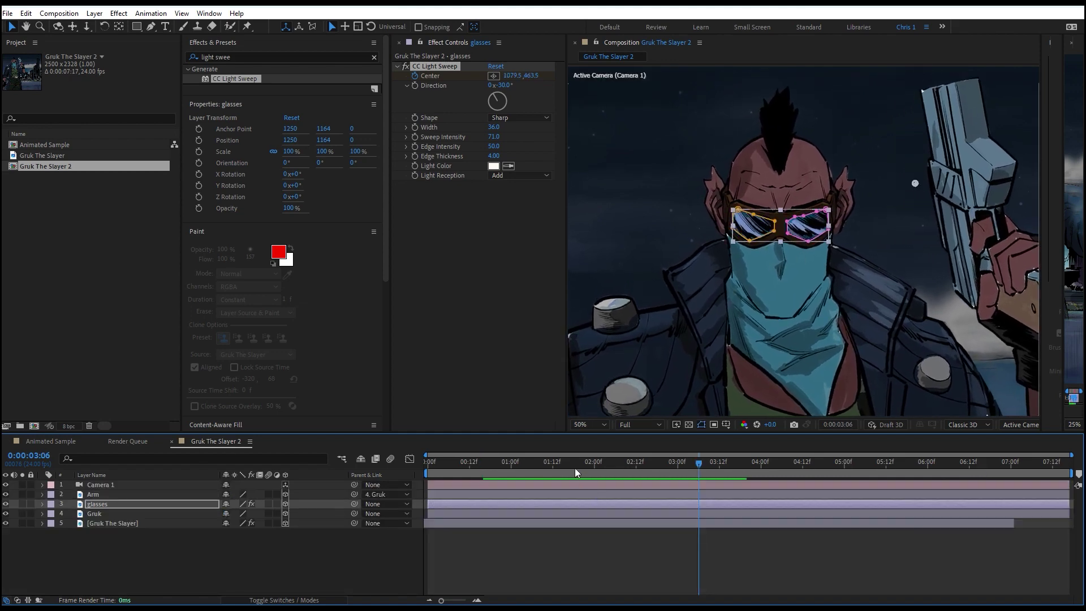
left_click_drag(575, 468, 608, 487)
scroll(790, 303, "down", 2)
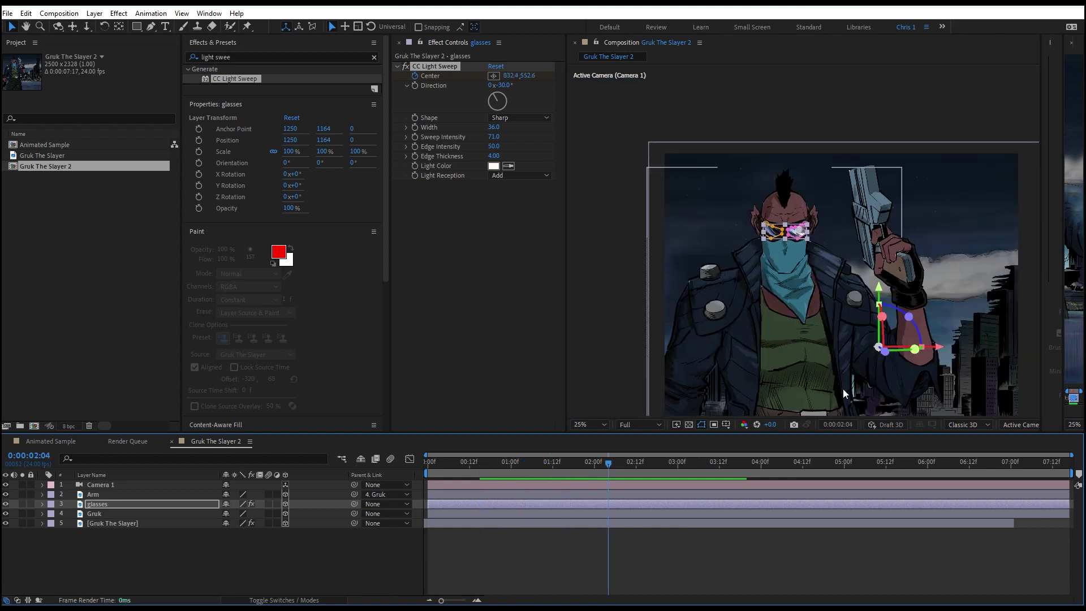
left_click_drag(798, 317, 710, 228)
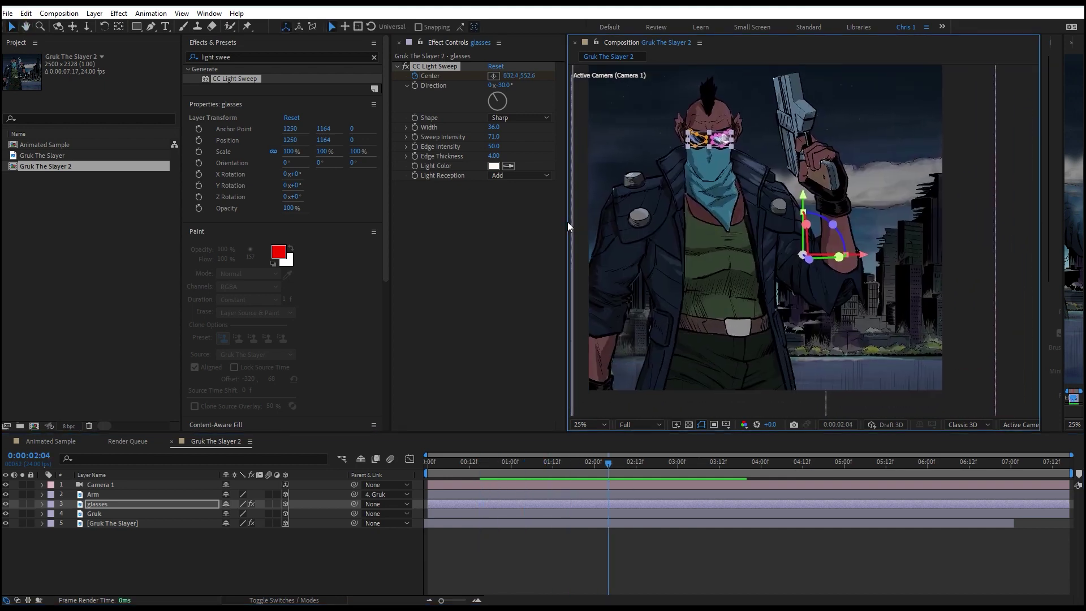
left_click_drag(569, 222, 349, 274)
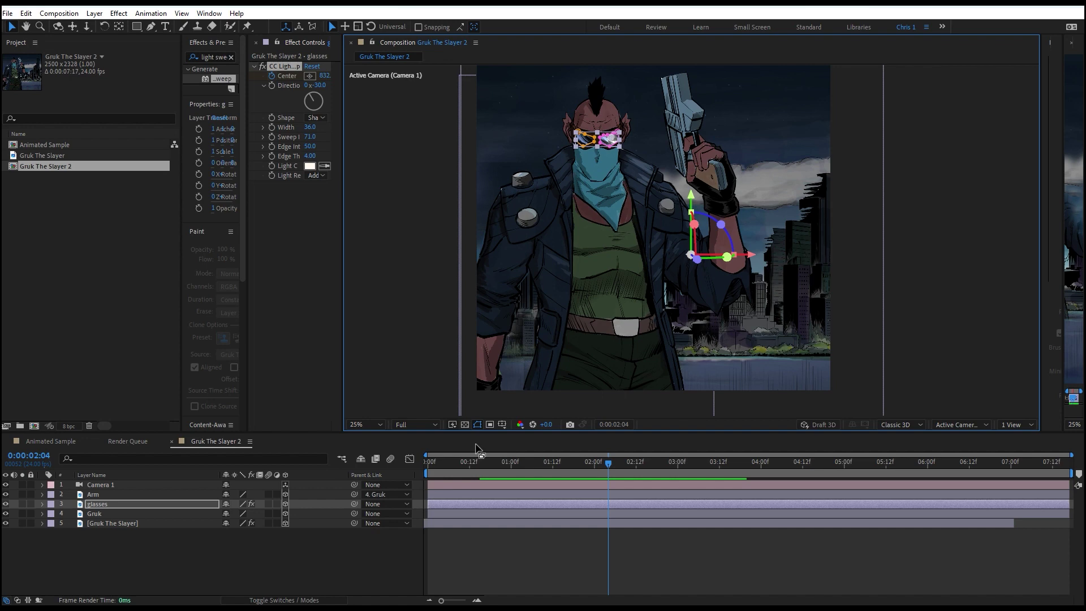
left_click_drag(465, 460, 426, 461)
key("space")
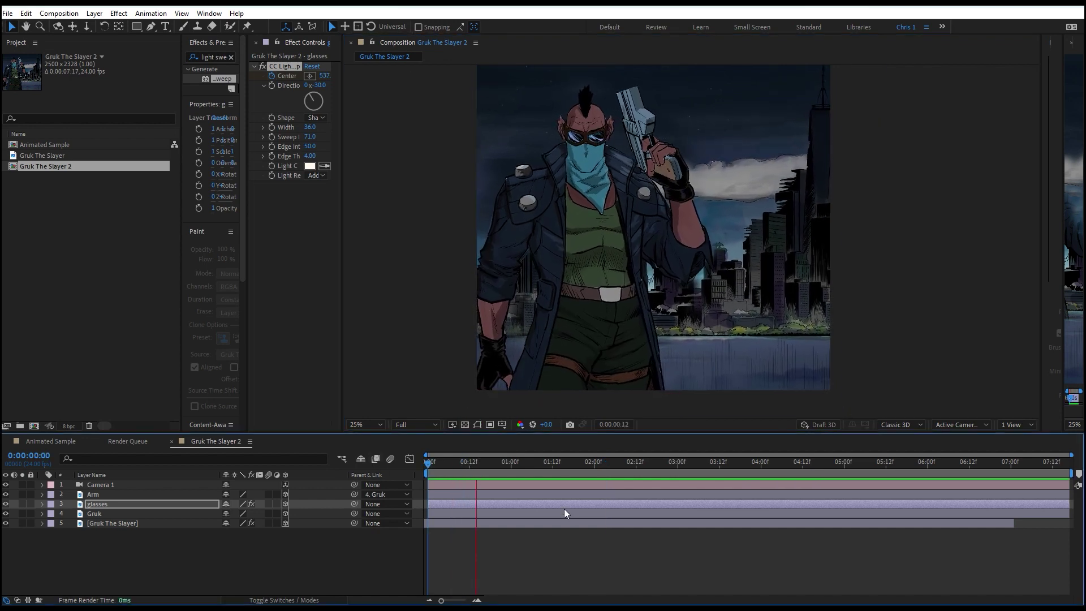
key("space")
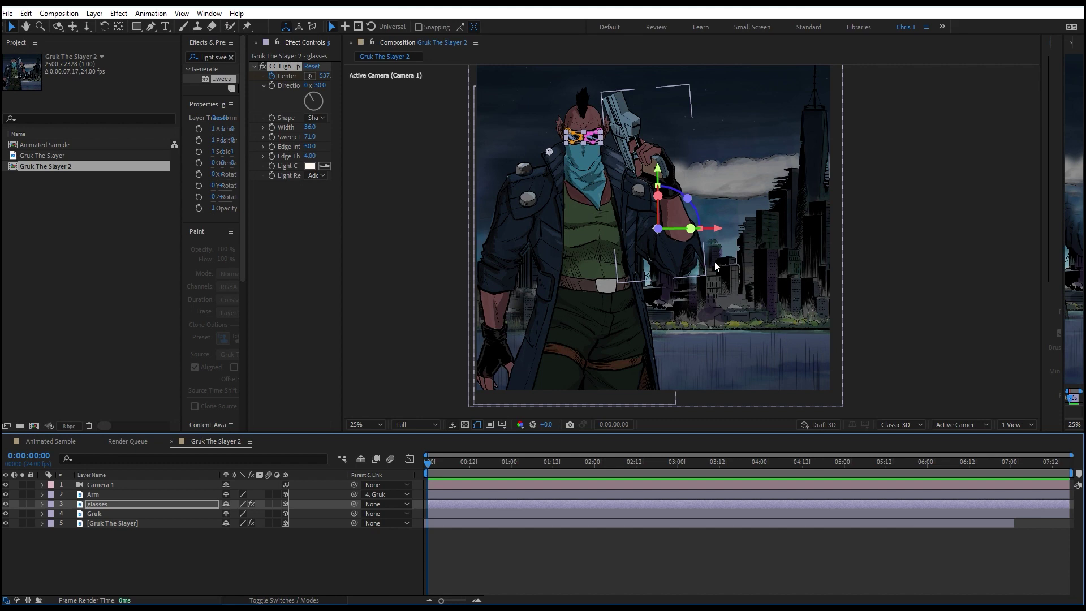
Reveal the Scale property of the Gruk layer and replay the animation from the first frame.
left_click(94, 514)
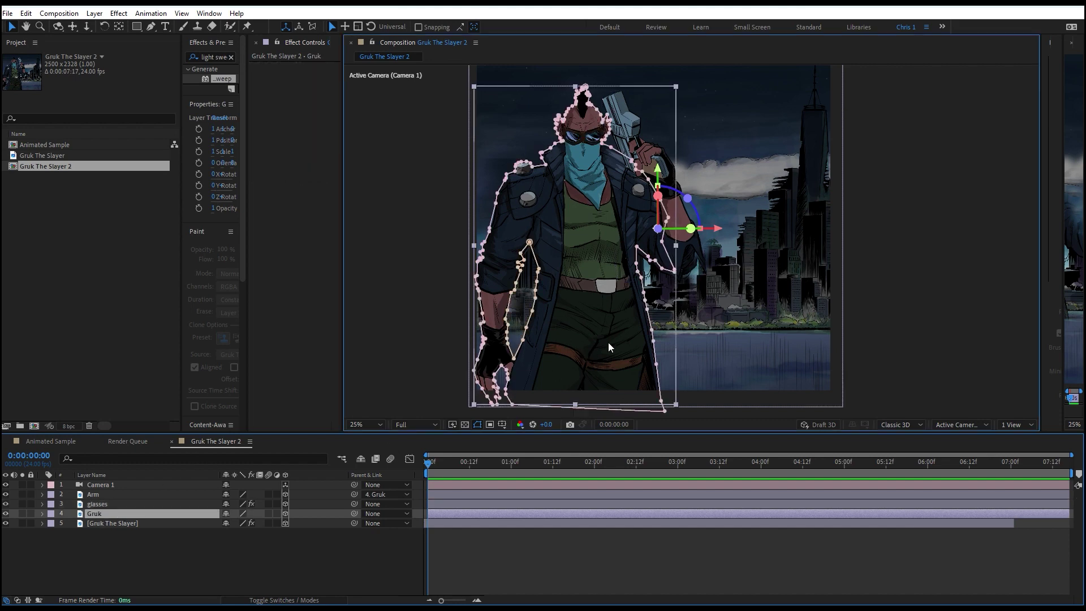
key("space")
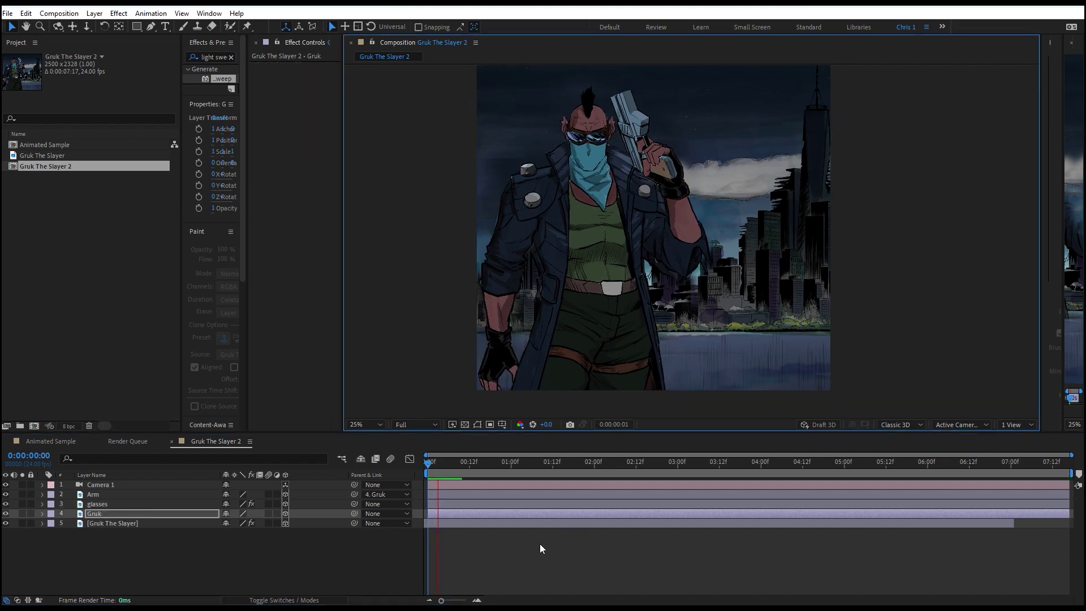
key("s")
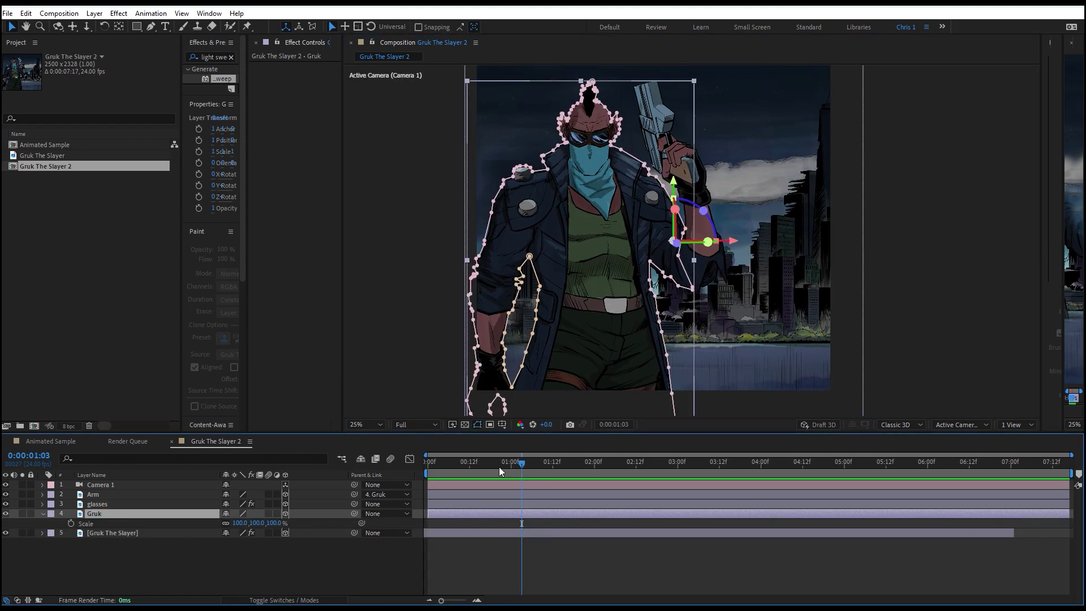
left_click_drag(502, 466, 360, 472)
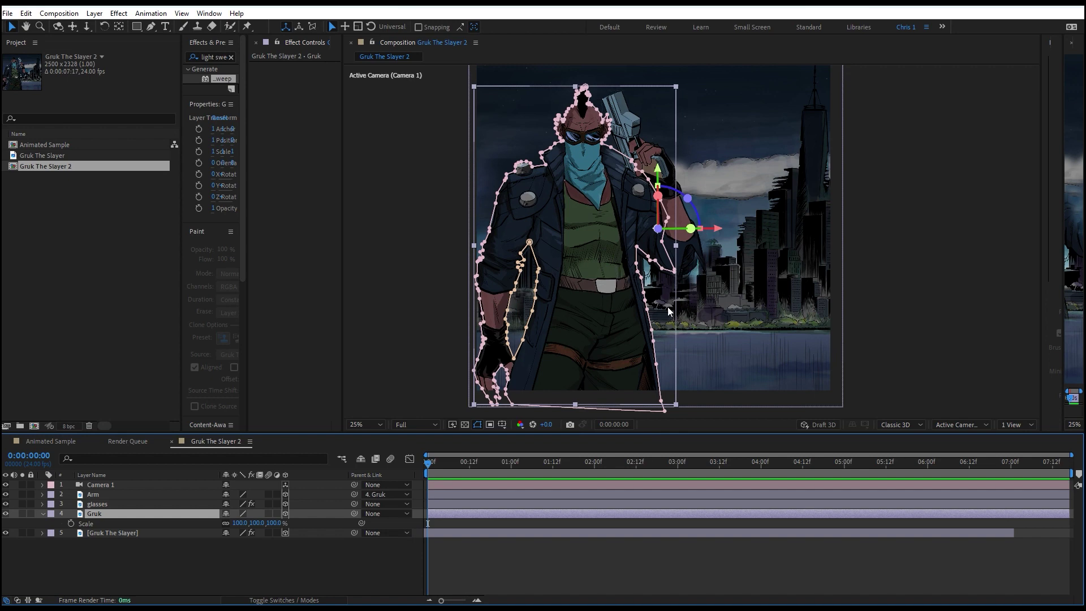
key("space")
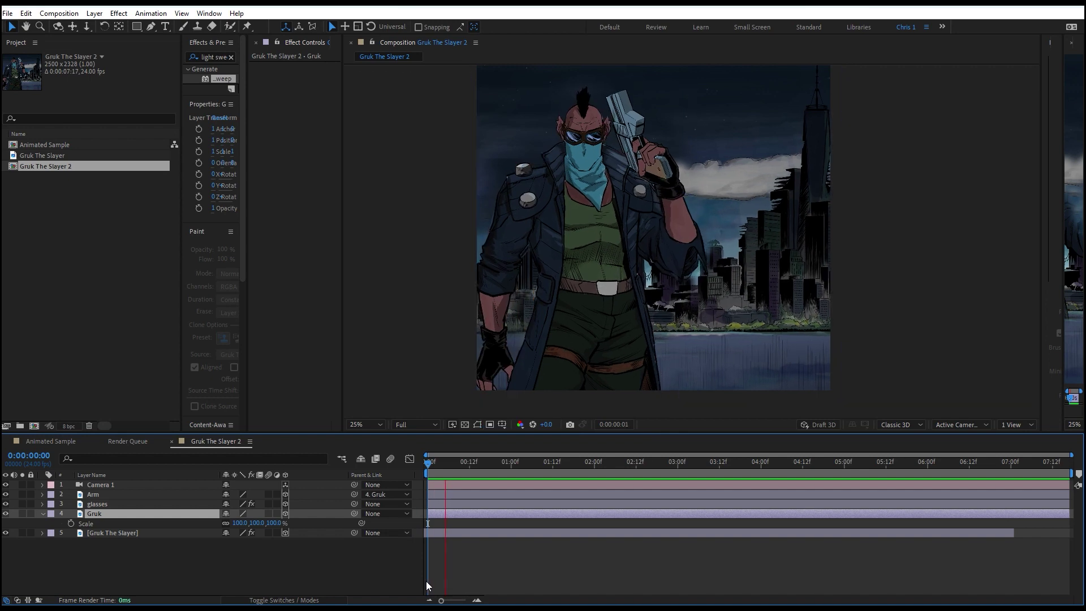
Stop the preview and parent the glasses layer to the Gruk layer.
key("space")
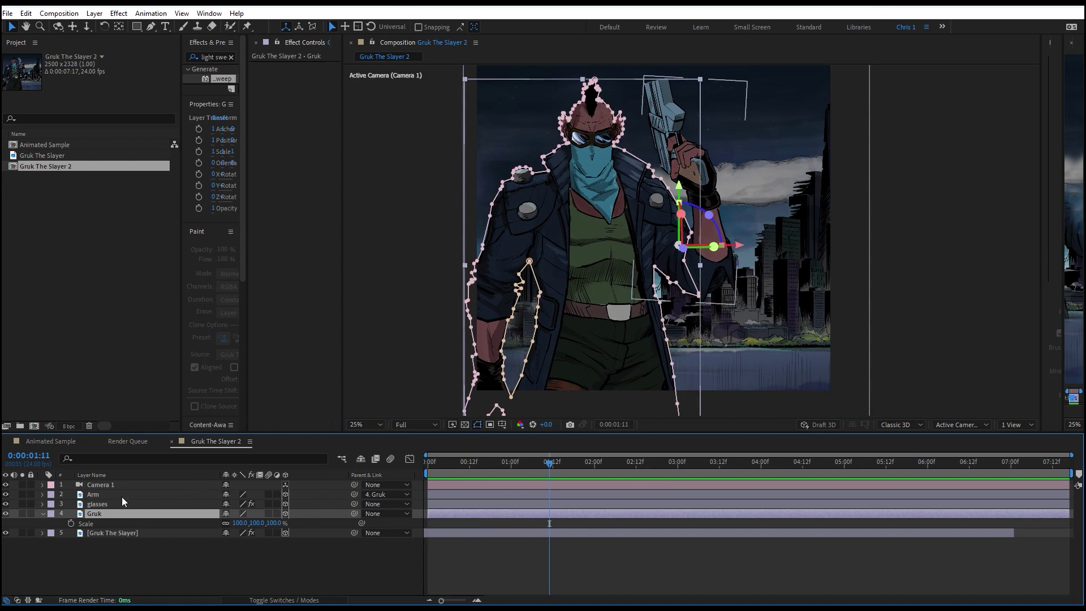
left_click(100, 505)
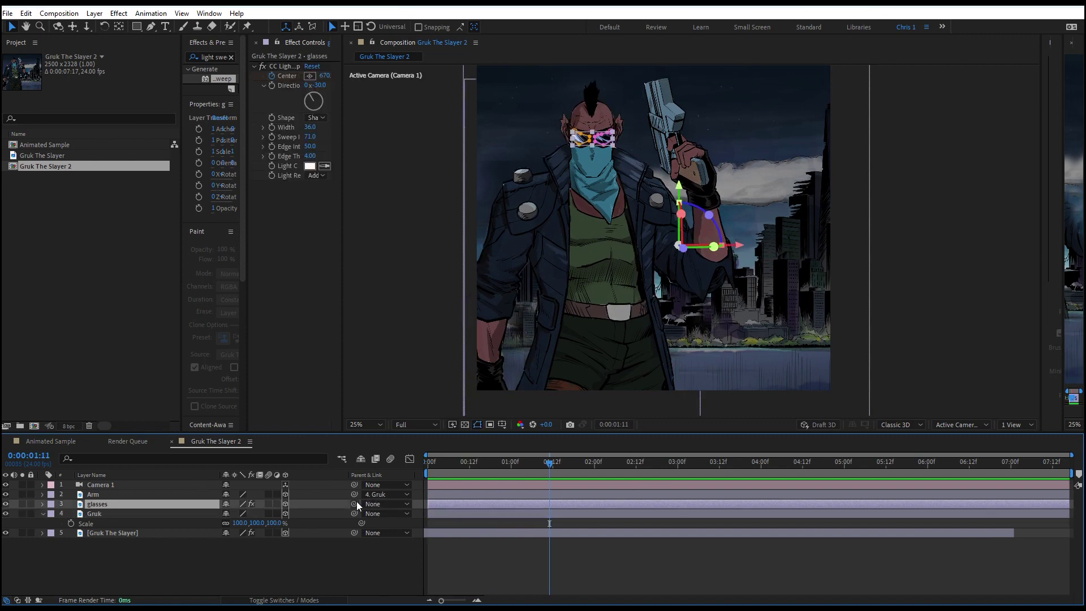
left_click_drag(355, 504, 93, 513)
left_click(93, 513)
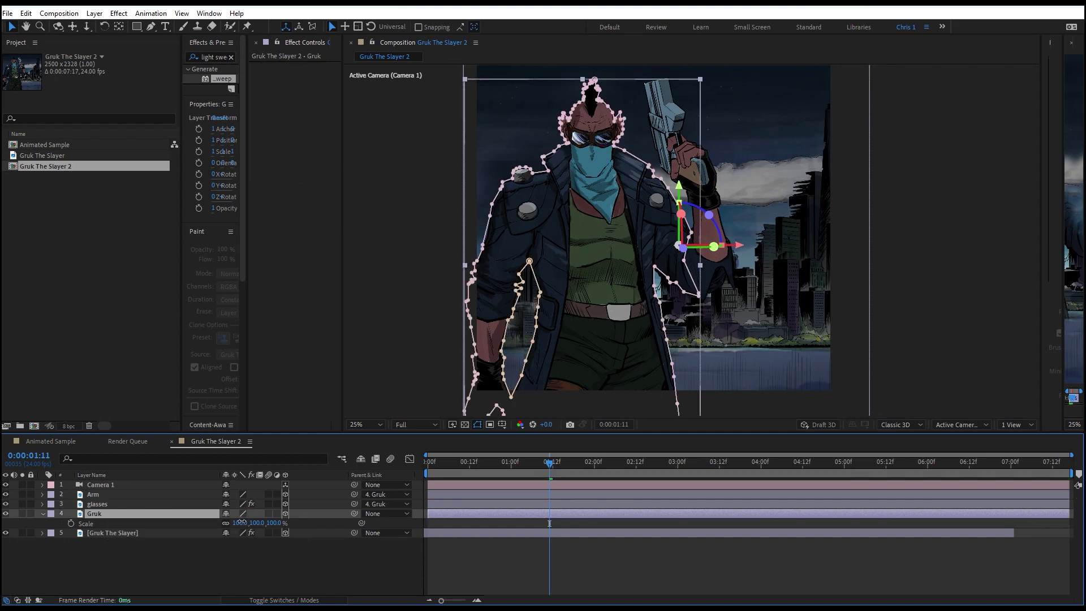
Scale the Gruk layer to 106% and nudge its position in the composition, previewing the animation.
left_click_drag(240, 522, 244, 522)
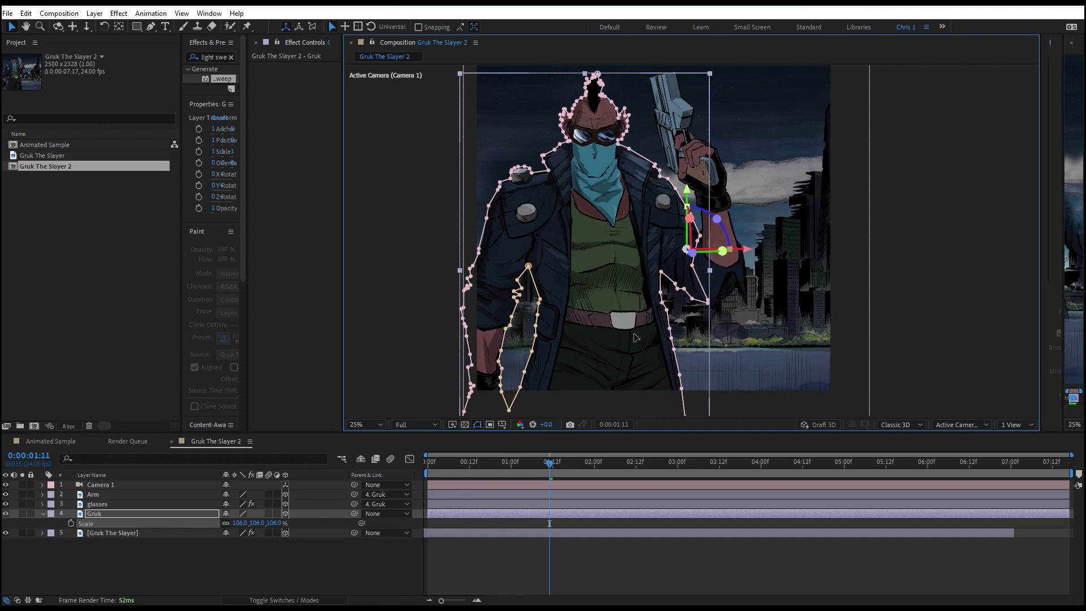
key("space")
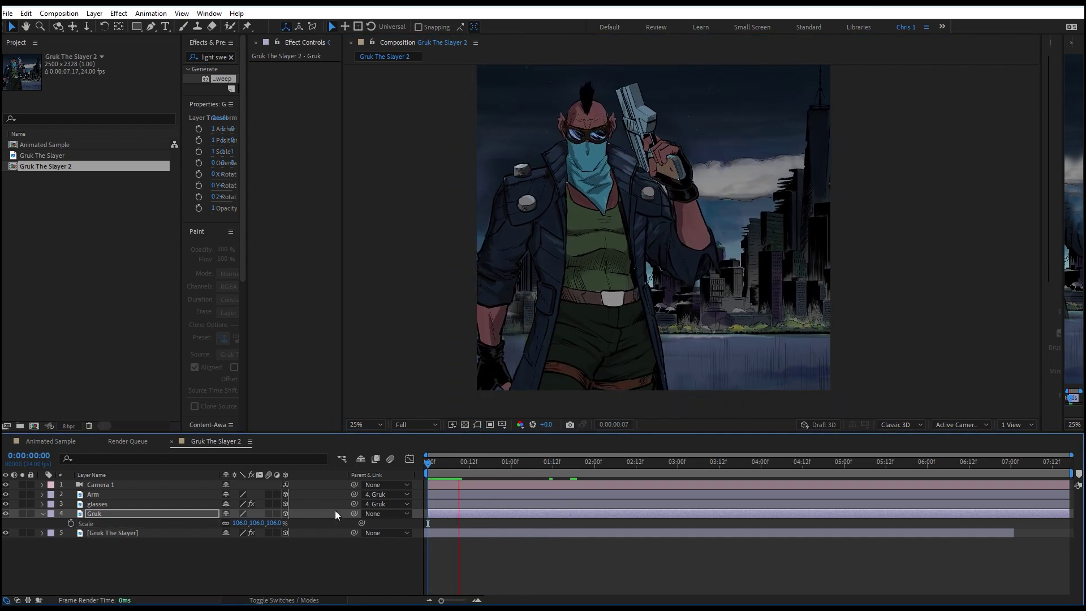
key("space")
left_click_drag(635, 318, 632, 321)
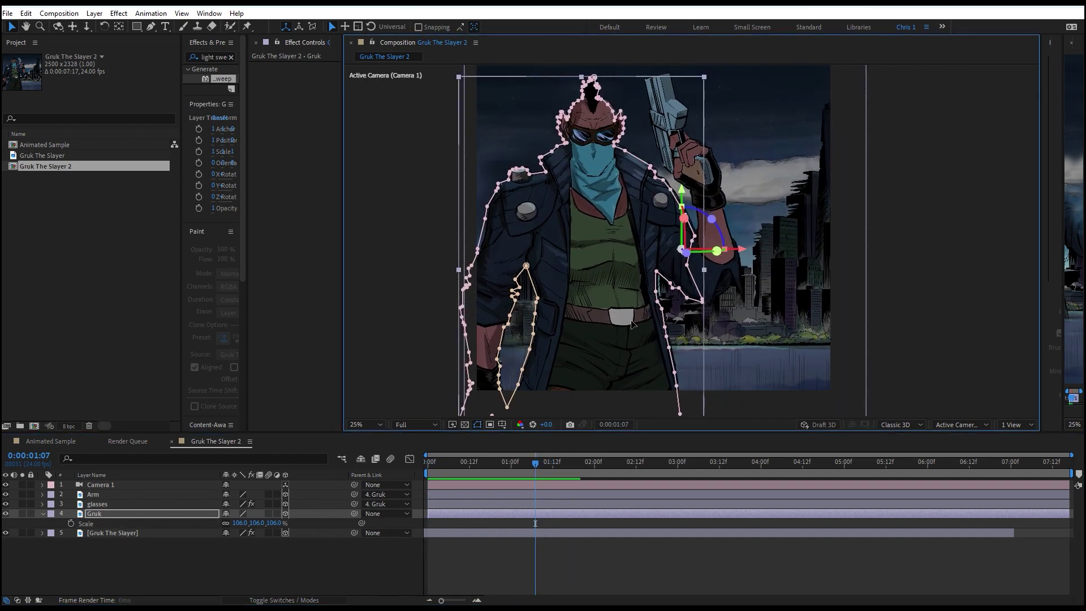
key("space")
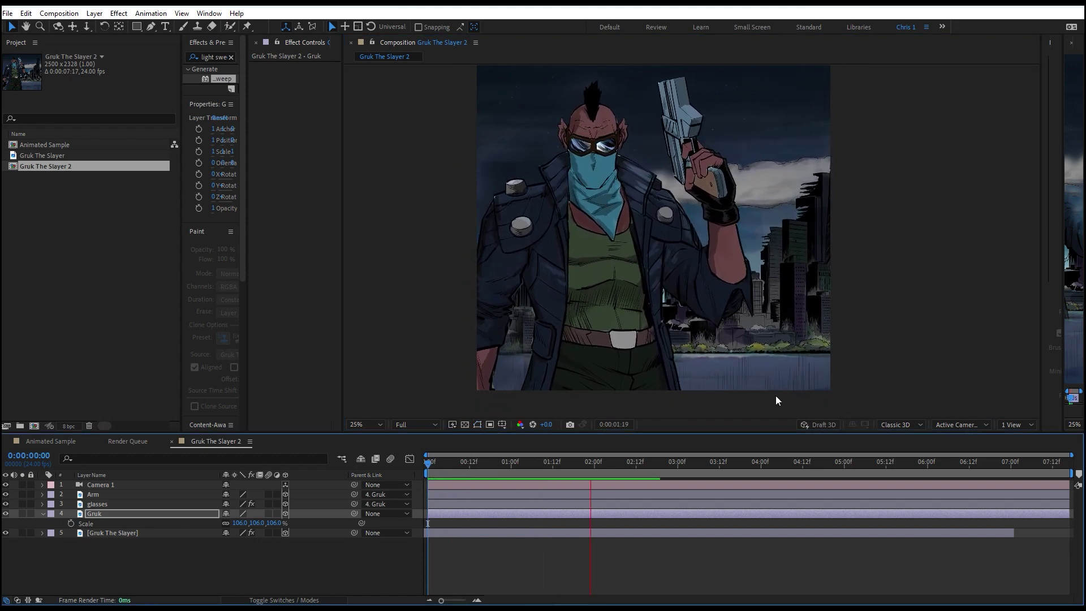
key("space")
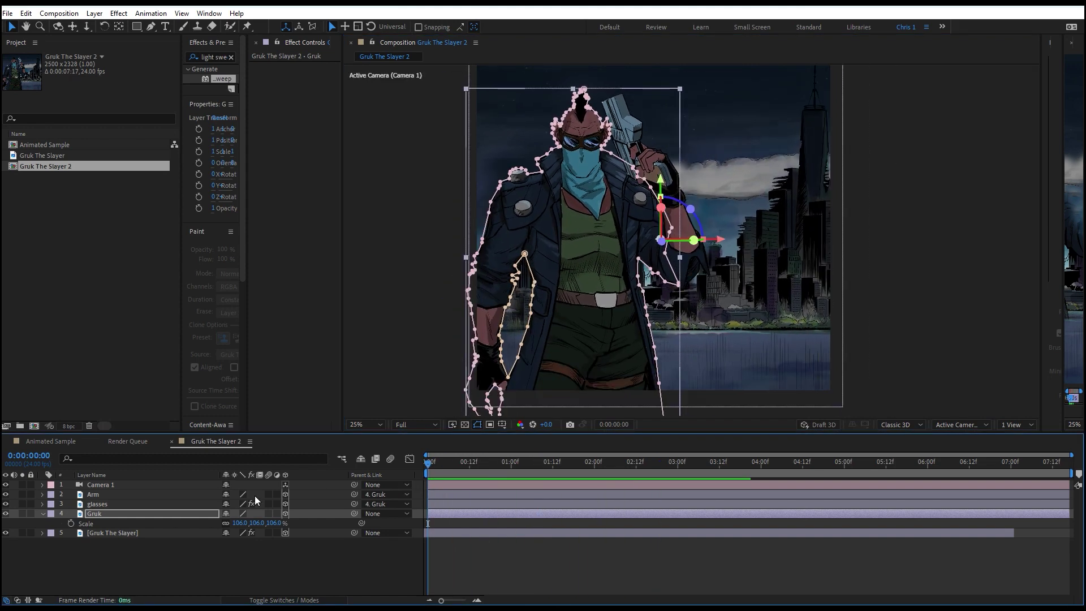
Apply Gaussian Blur to the Gruk The Slayer background layer and keyframe its Blurriness at 0 on the first frame.
left_click(107, 533)
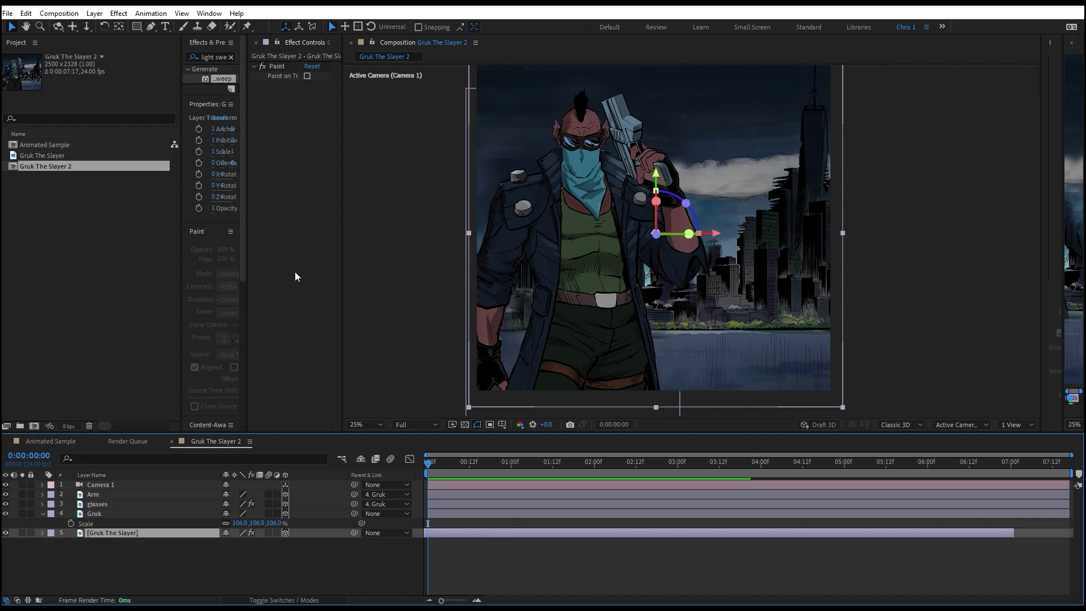
mouse_move(245, 103)
left_mouse_down()
mouse_move(362, 165)
mouse_move(447, 165)
left_mouse_up()
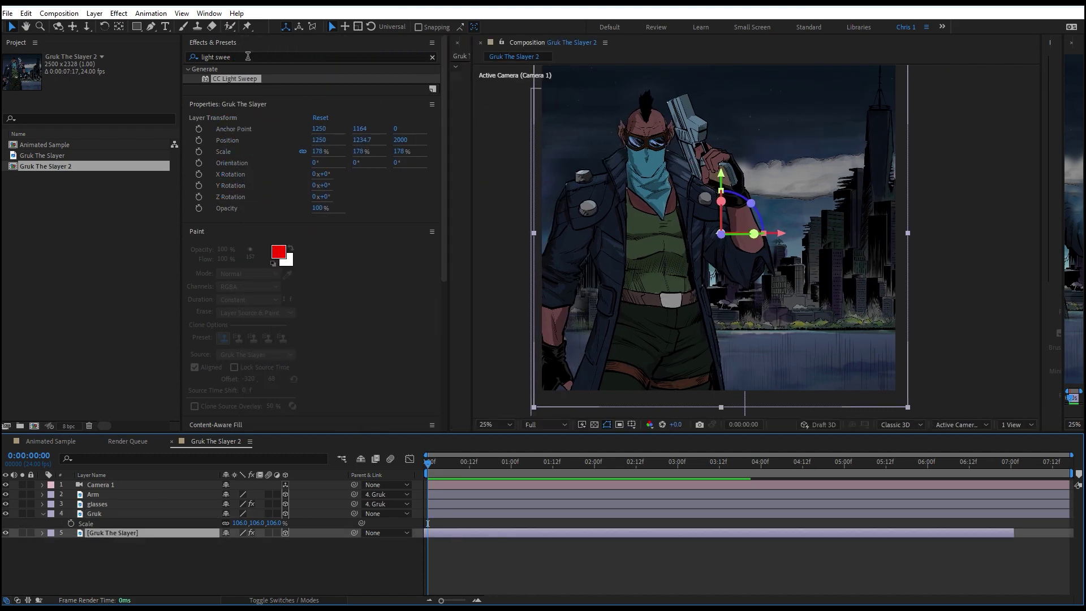
left_click(247, 57)
type("gaus")
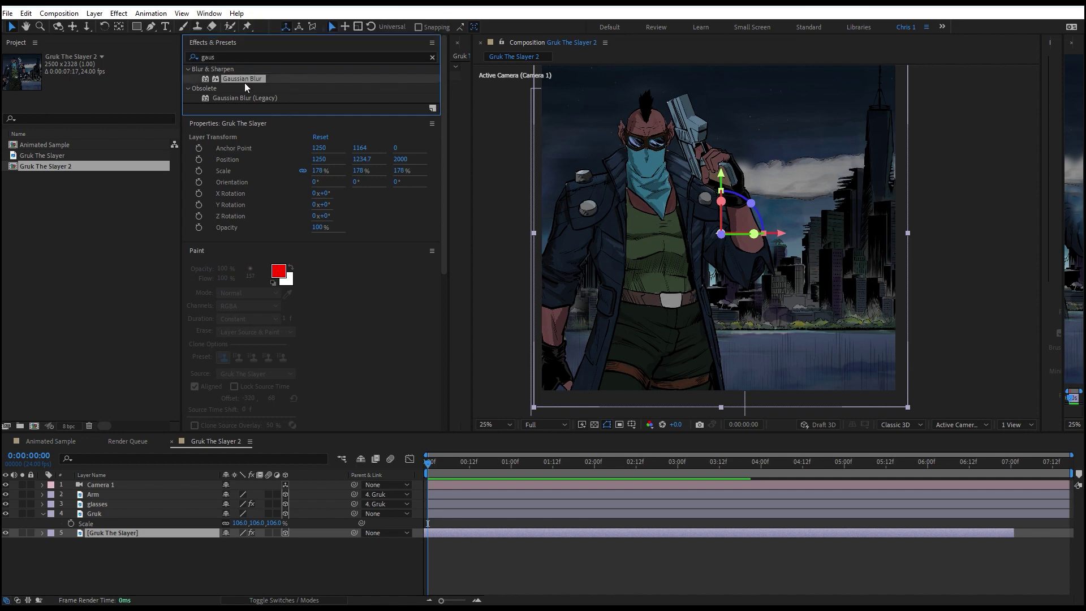
left_click_drag(244, 83, 469, 285)
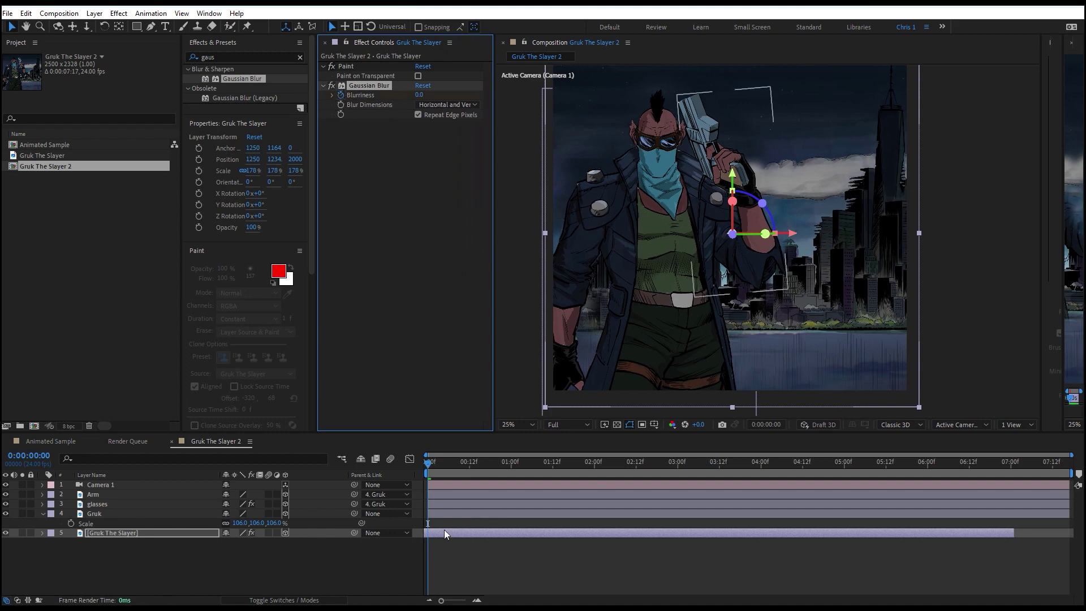
Keyframe the background's Blurriness at 36 at 0:00:01:22, then preview the blur from the first frame.
left_click(450, 467)
left_click_drag(450, 467, 586, 489)
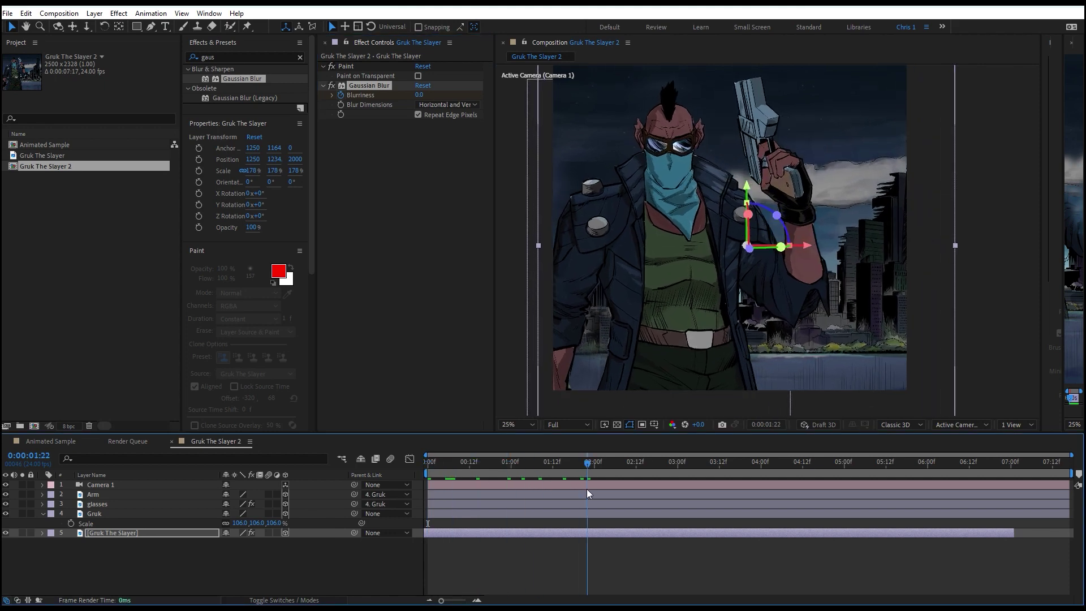
left_click_drag(420, 95, 441, 95)
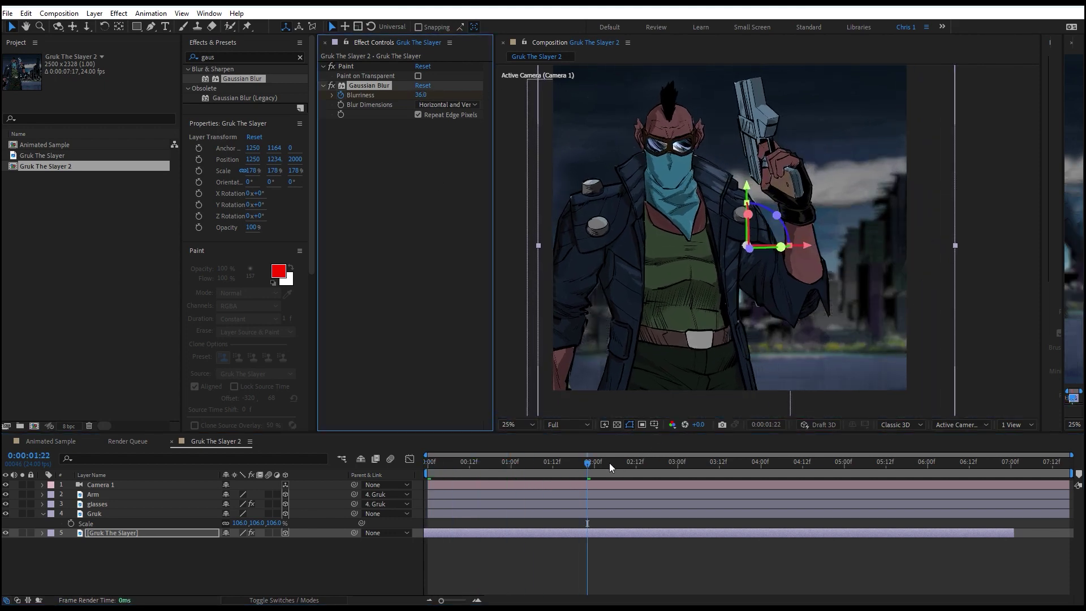
left_click_drag(609, 463, 396, 473)
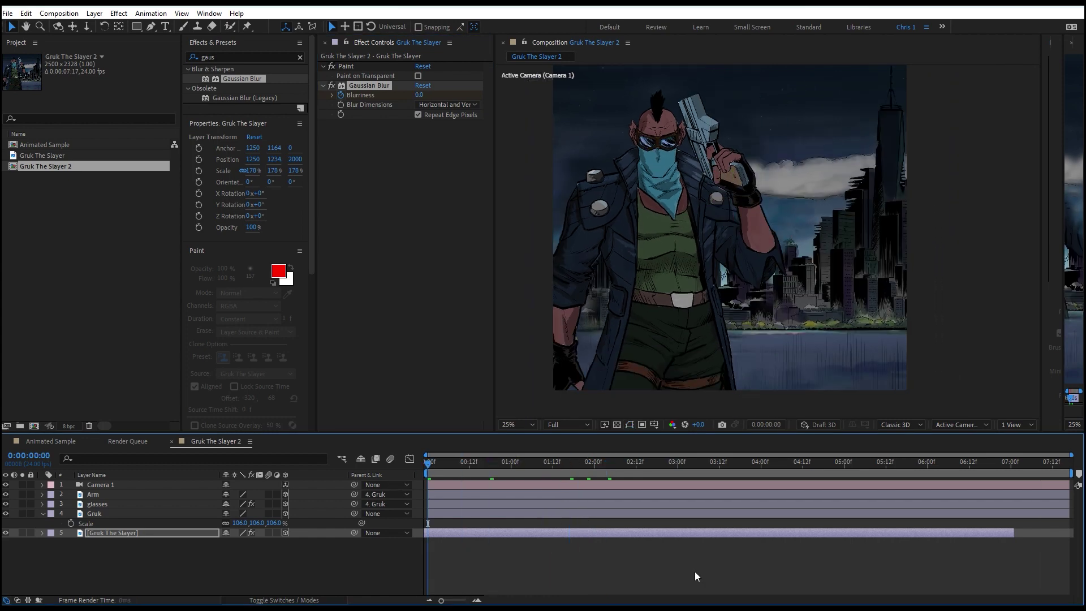
key("space")
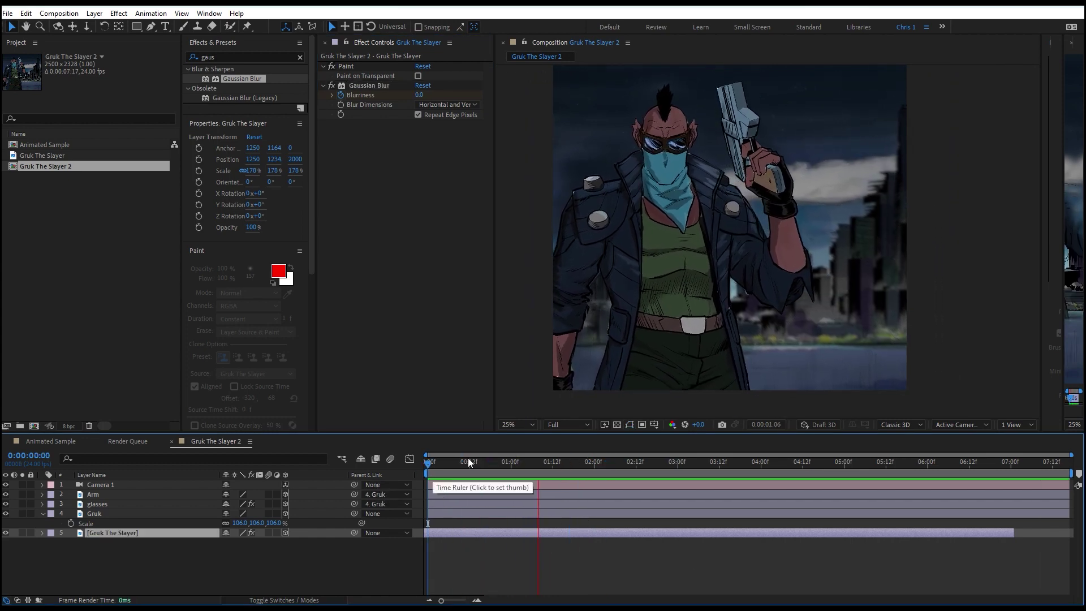
key("space")
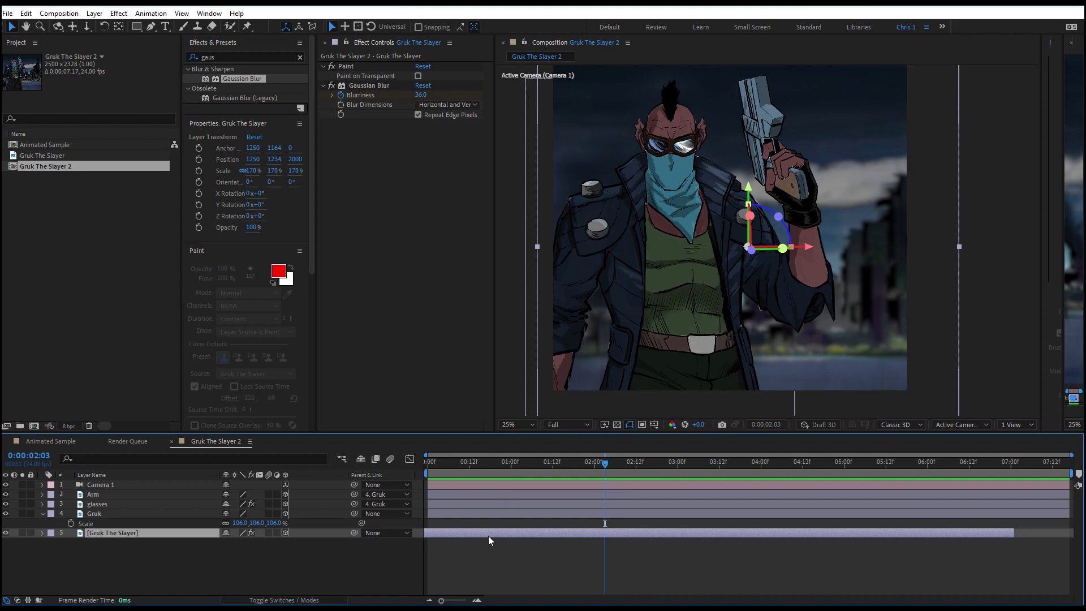
Reveal the background layer's keyframes, move the first Blurriness keyframe to 0:00:00:09 and set its value to 22.6.
key("u")
left_click(459, 465)
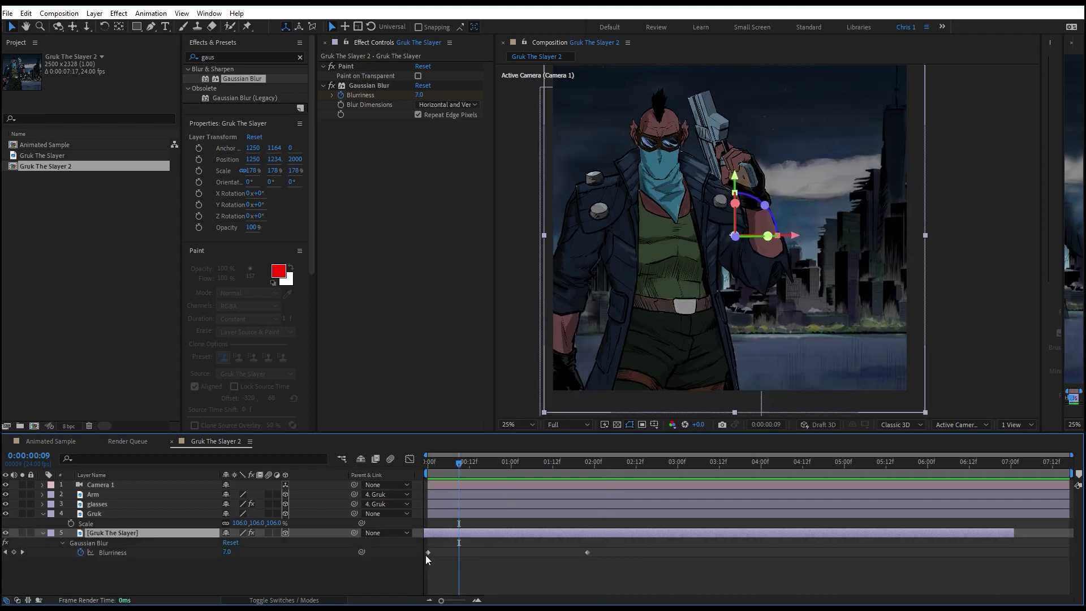
left_click_drag(428, 554, 459, 555)
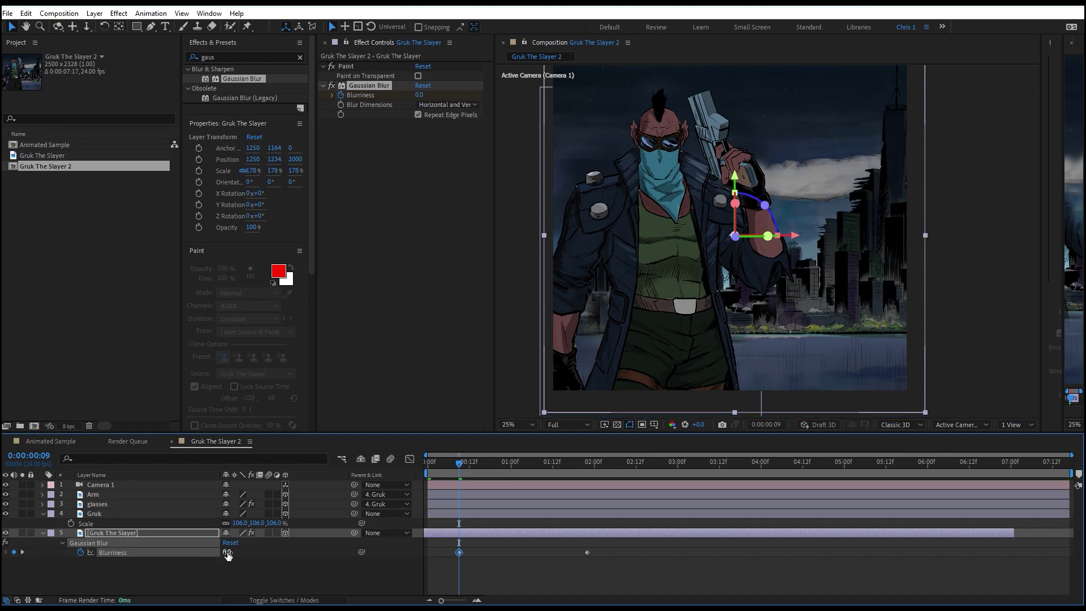
left_click_drag(228, 554, 241, 555)
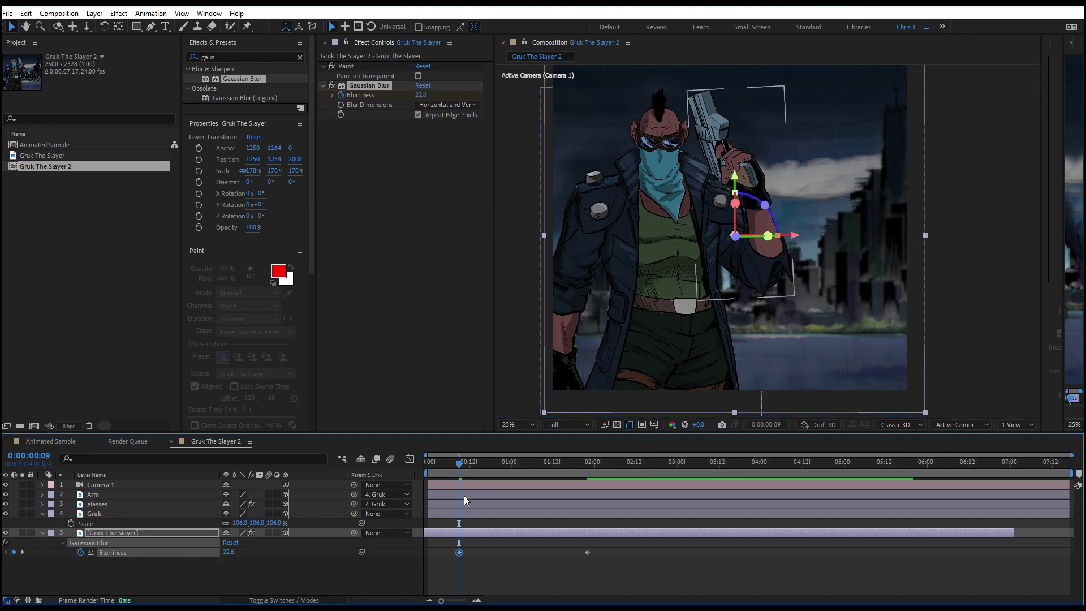
Play the animation repeatedly from the first frame to examine the background blur, camera push-in, arm rotation and goggle glint together.
key("space")
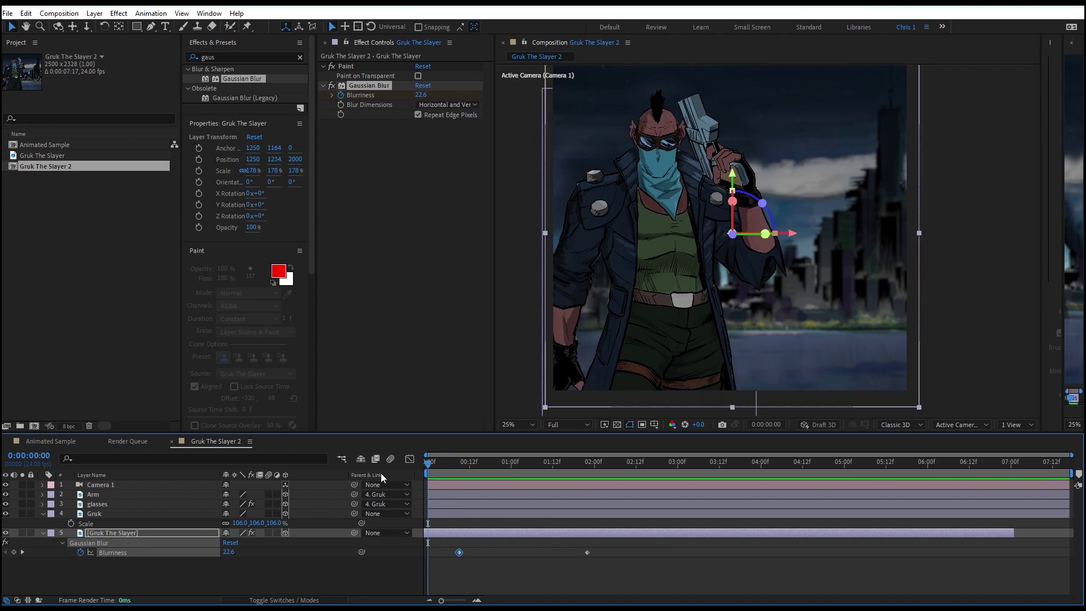
key("space")
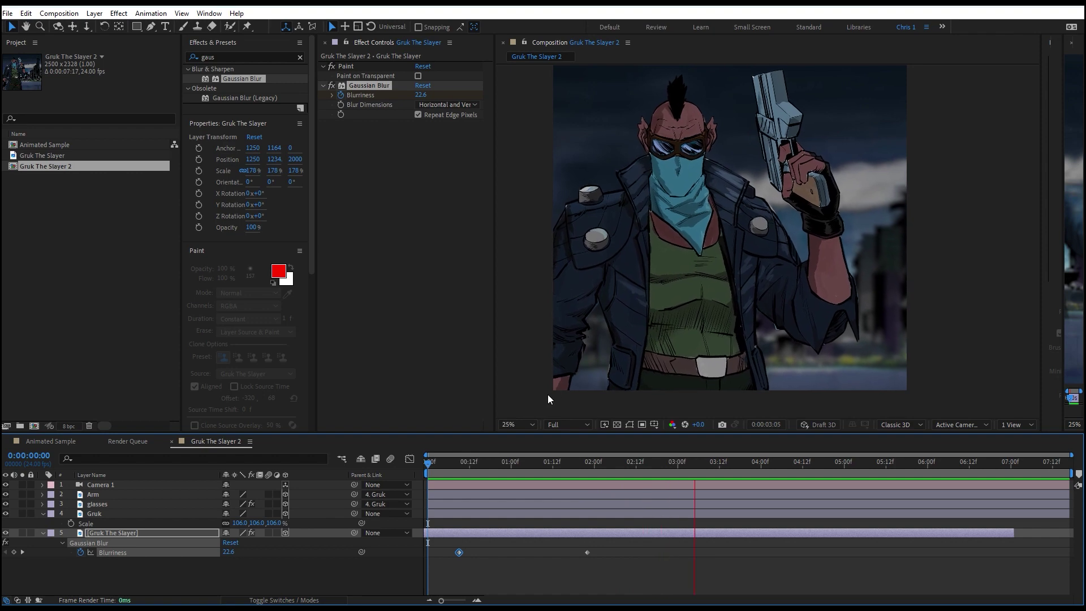
key("space")
key("space")
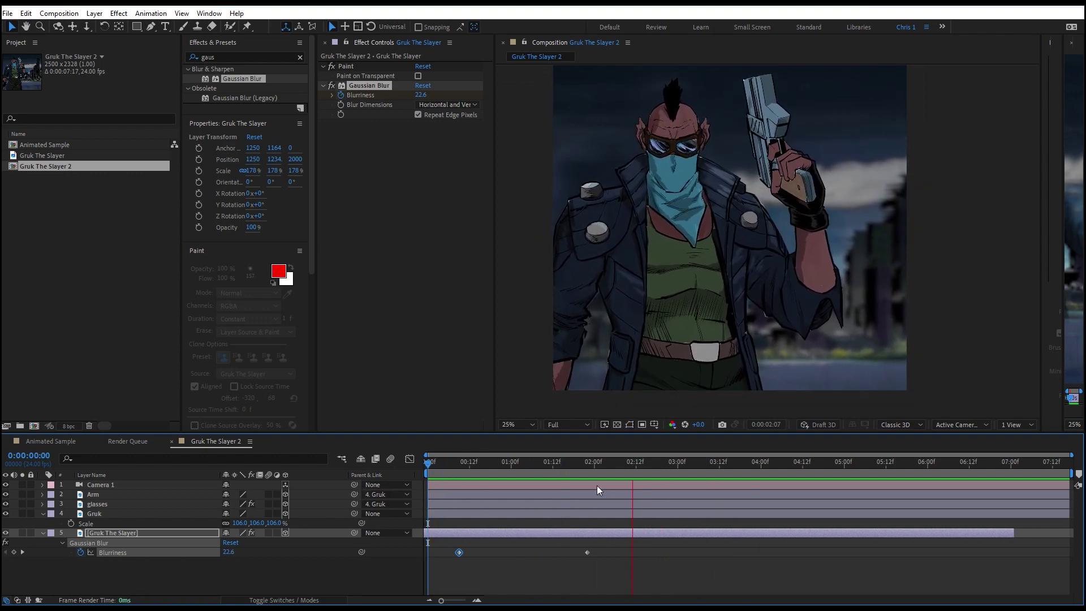
key("space")
key("space")
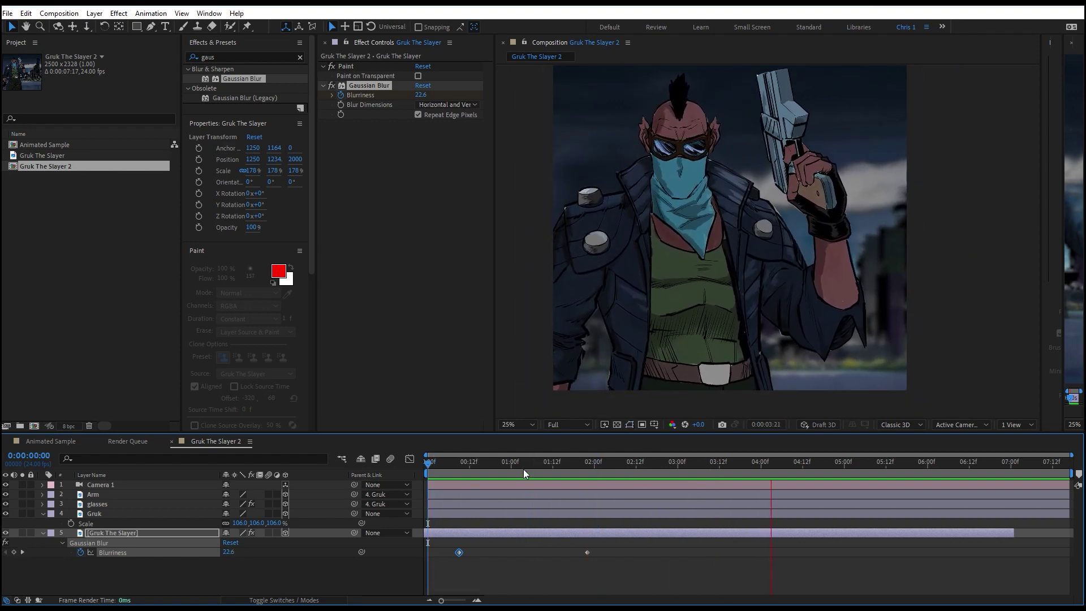
key("space")
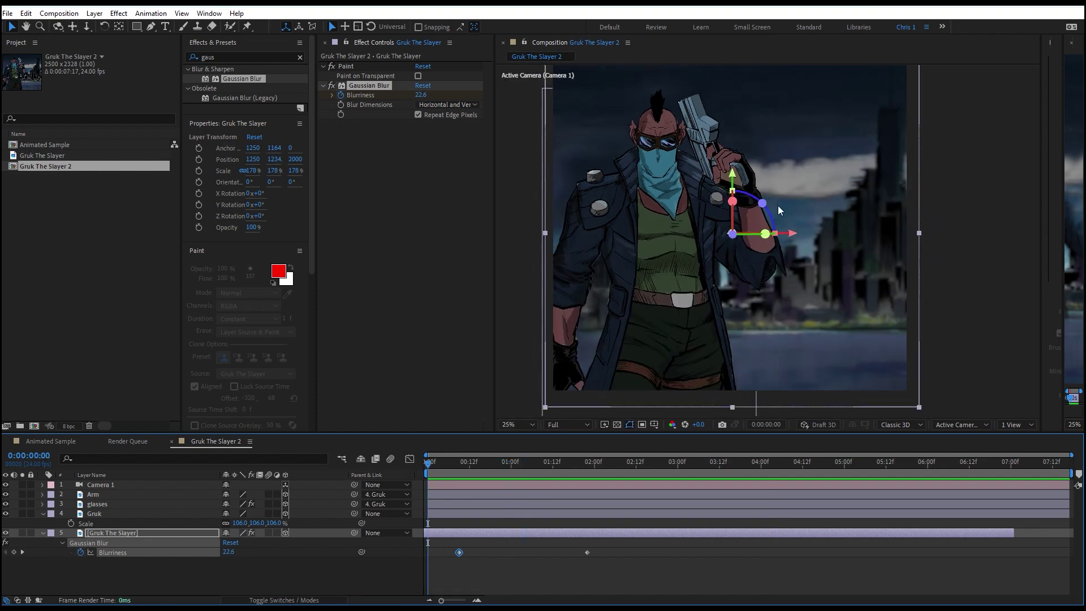
key("space")
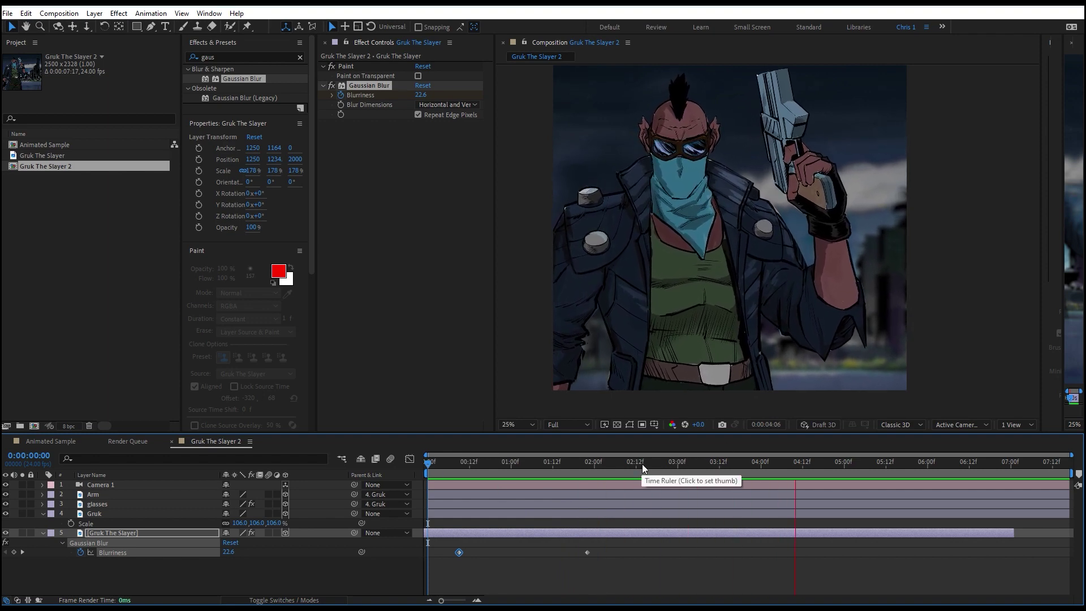
key("space")
key("space")
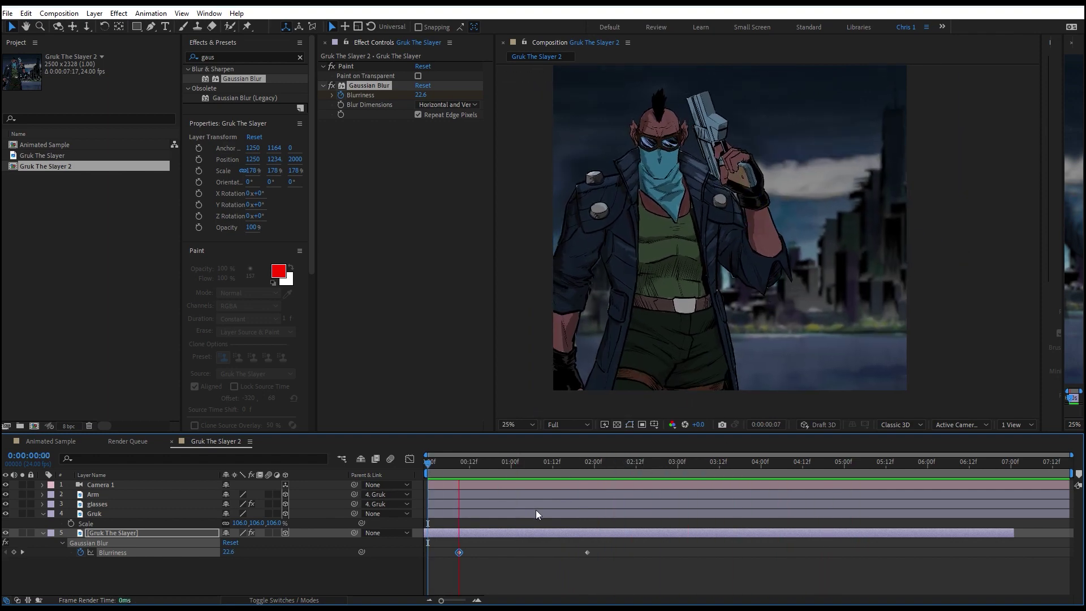